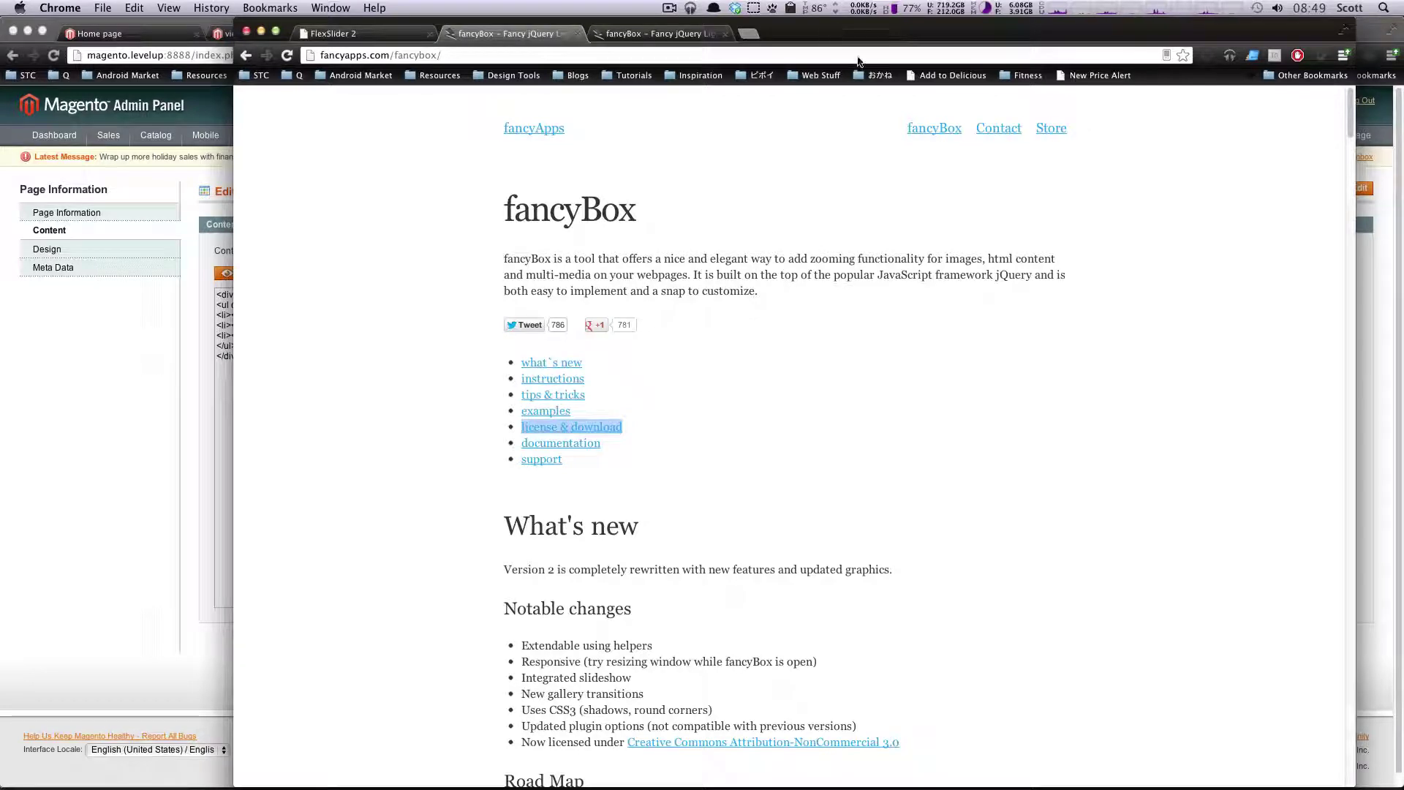
# Highlight passages of the fancyBox intro paragraph while reading it.
pyautogui.moveTo(863, 291); pyautogui.dragTo(682, 254)
pyautogui.click(790, 299)
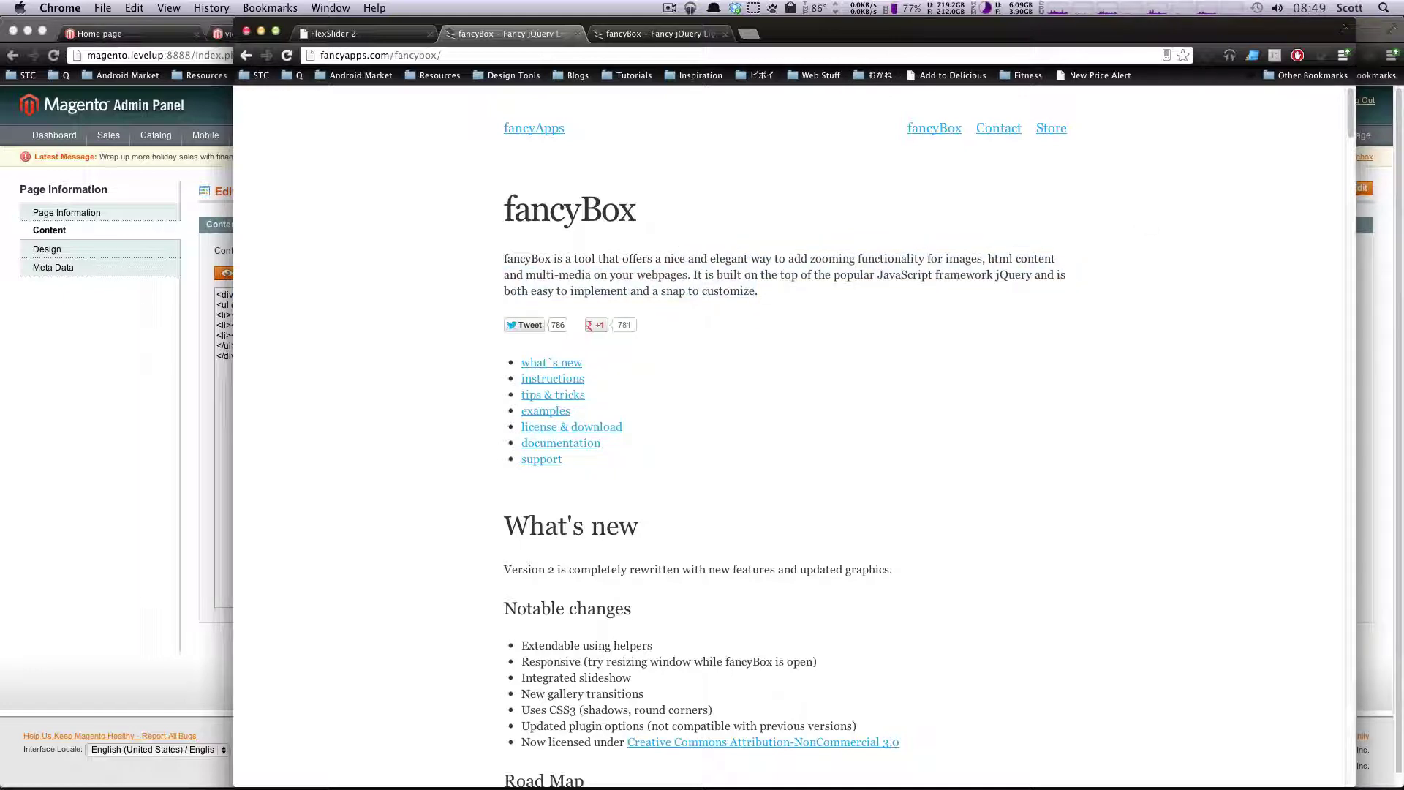
pyautogui.press('super+Tab')
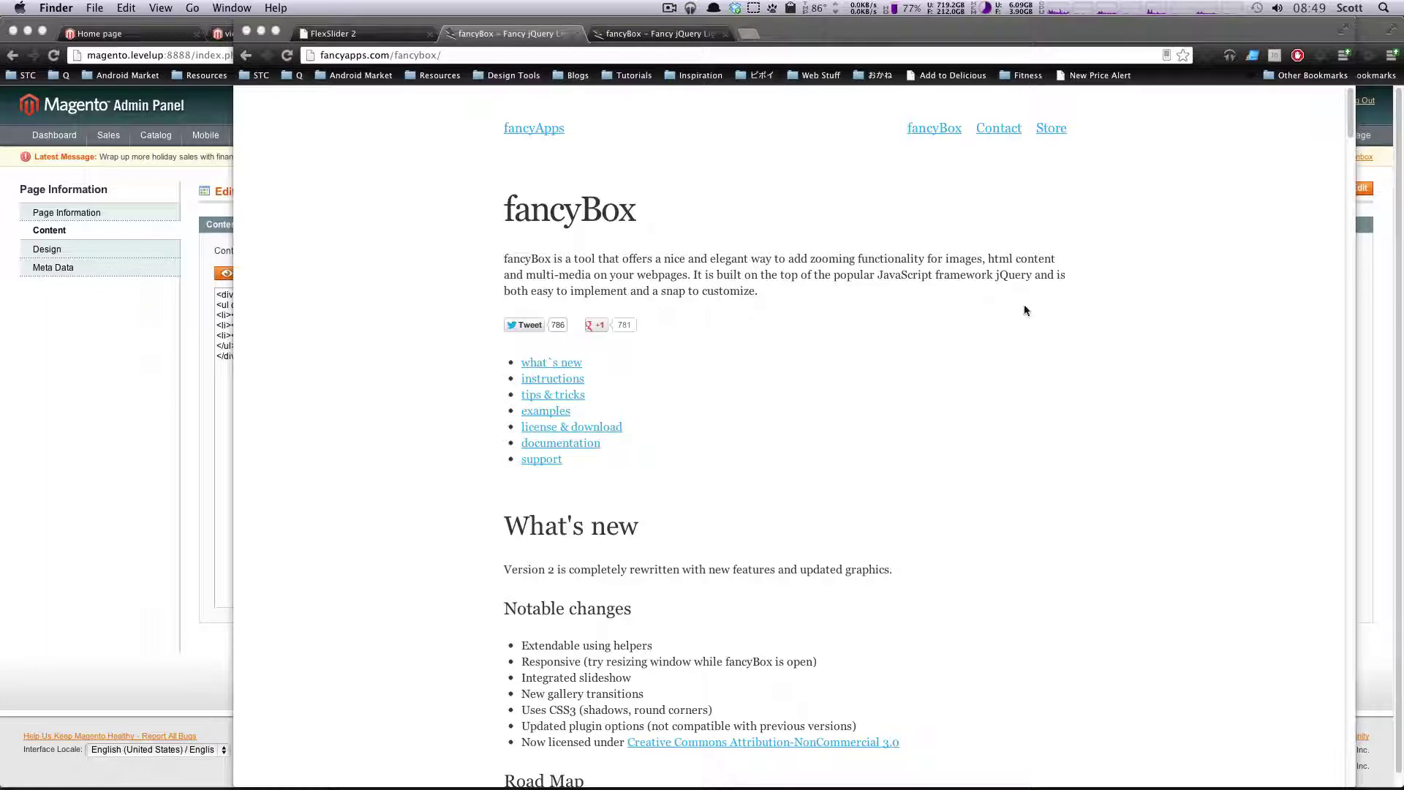
pyautogui.moveTo(684, 289)
pyautogui.mouseDown()
pyautogui.moveTo(546, 218)
pyautogui.moveTo(630, 260)
pyautogui.mouseUp()
pyautogui.moveTo(765, 291)
pyautogui.mouseDown()
pyautogui.moveTo(629, 261)
pyautogui.moveTo(503, 259)
pyautogui.mouseUp()
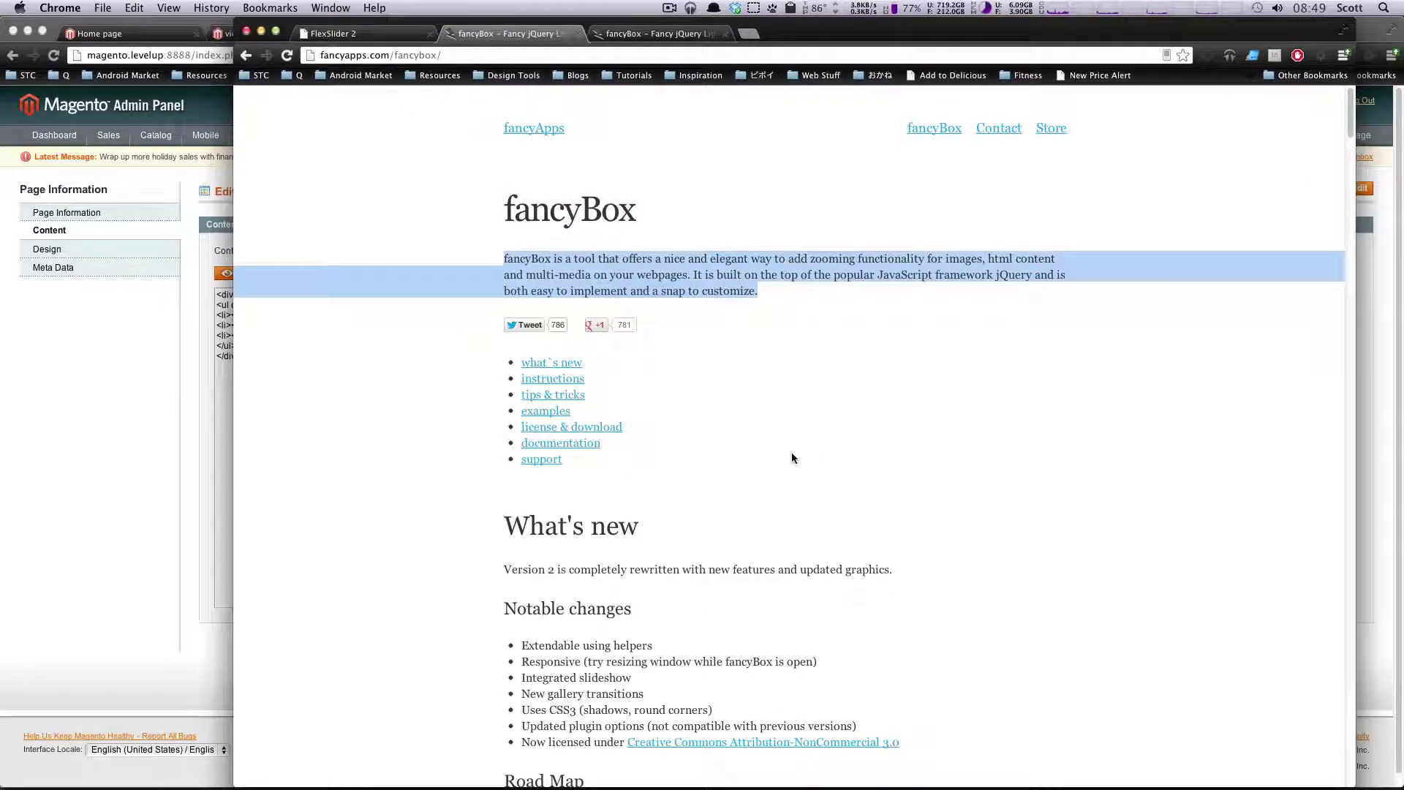
pyautogui.click(652, 262)
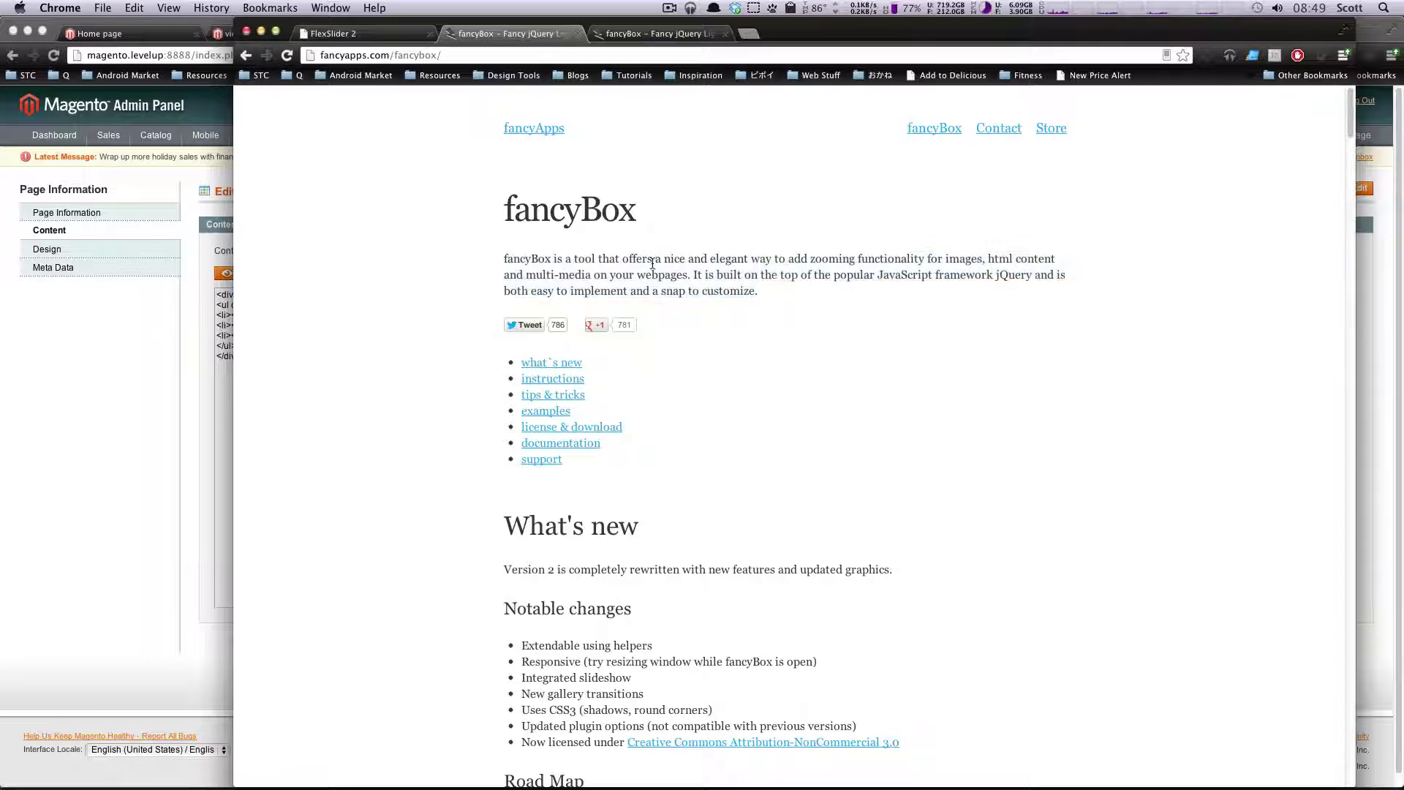
pyautogui.moveTo(657, 264); pyautogui.dragTo(732, 293)
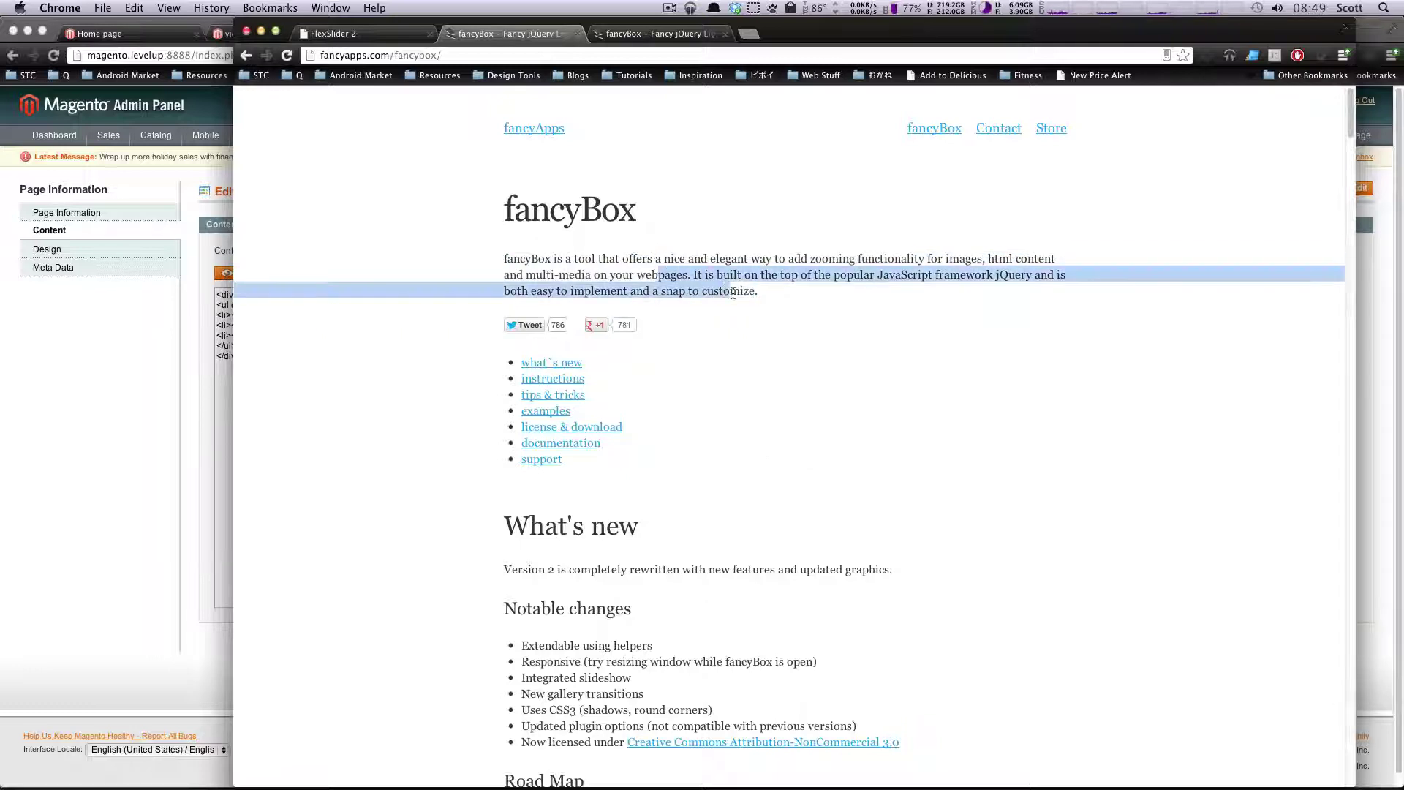
pyautogui.click(740, 501)
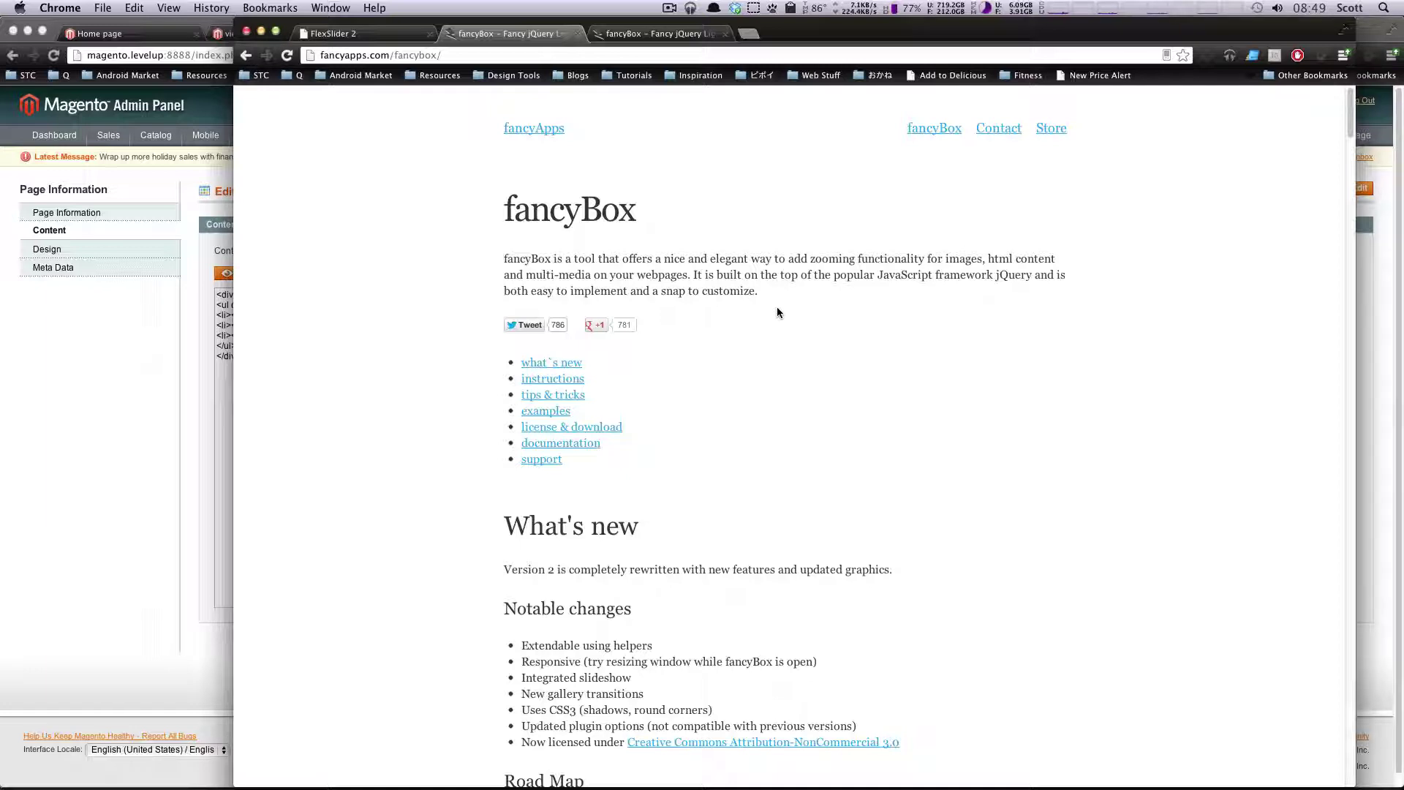
# Show fancyBox's download section, then bring back the Magento admin and switch to Finder.
pyautogui.scroll(-2, 773, 313)
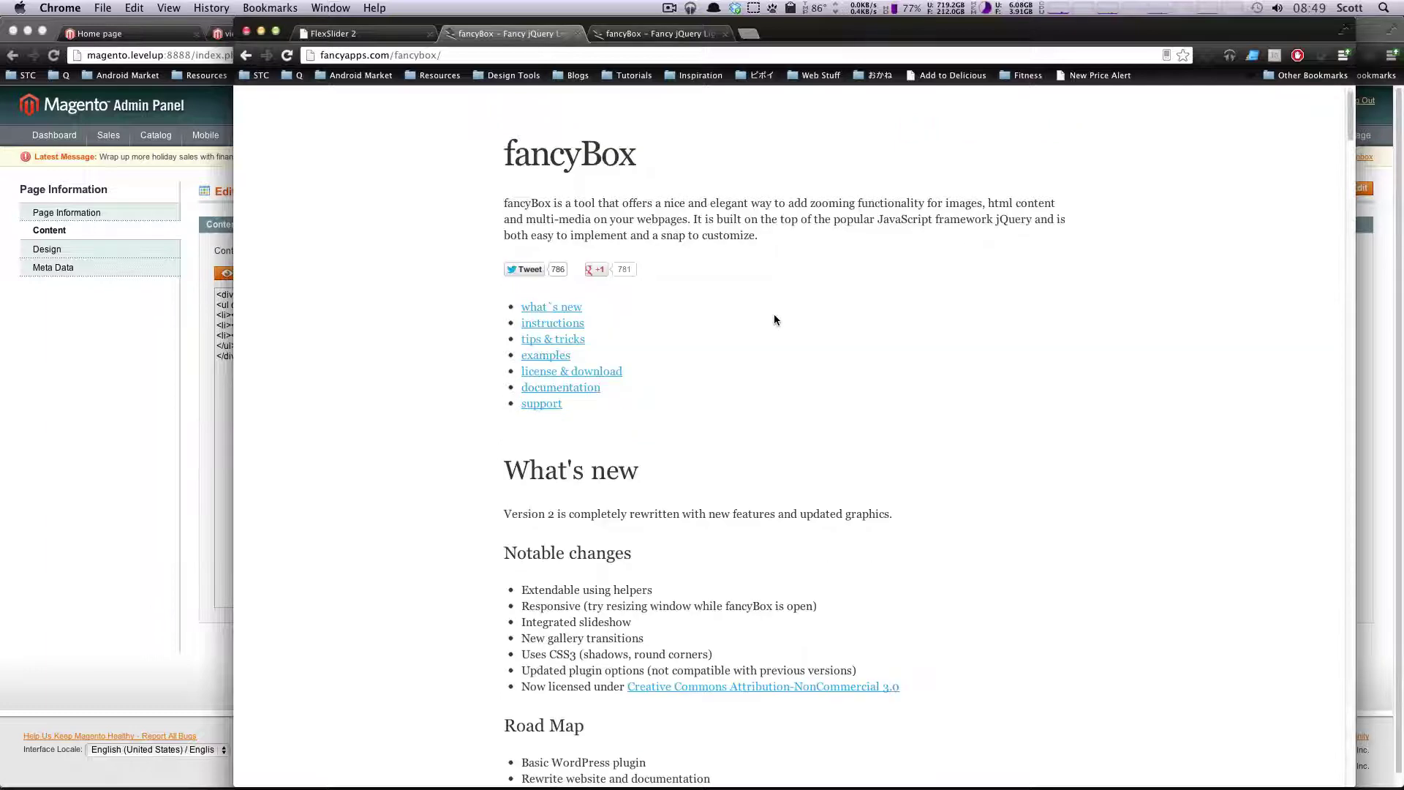
pyautogui.click(698, 29)
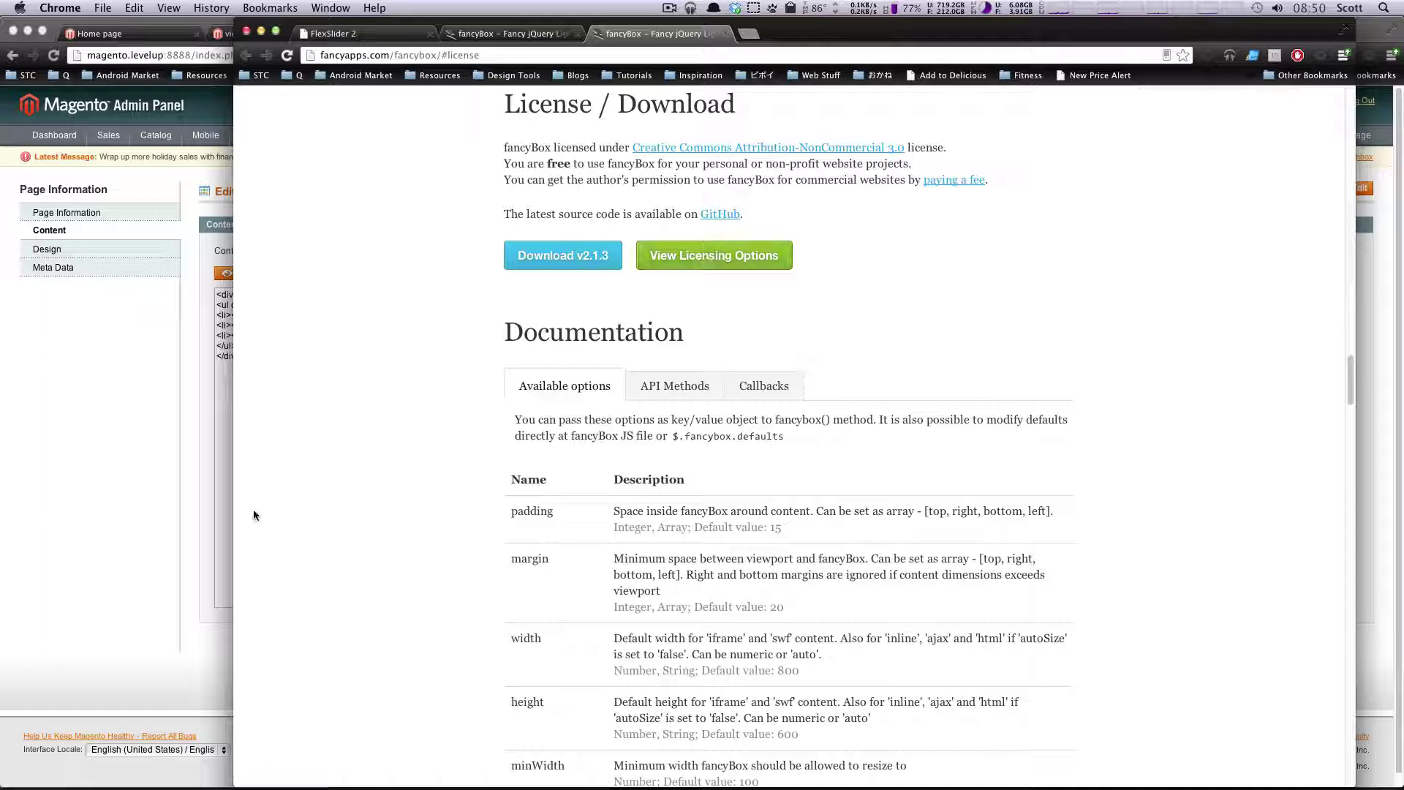
pyautogui.click(217, 516)
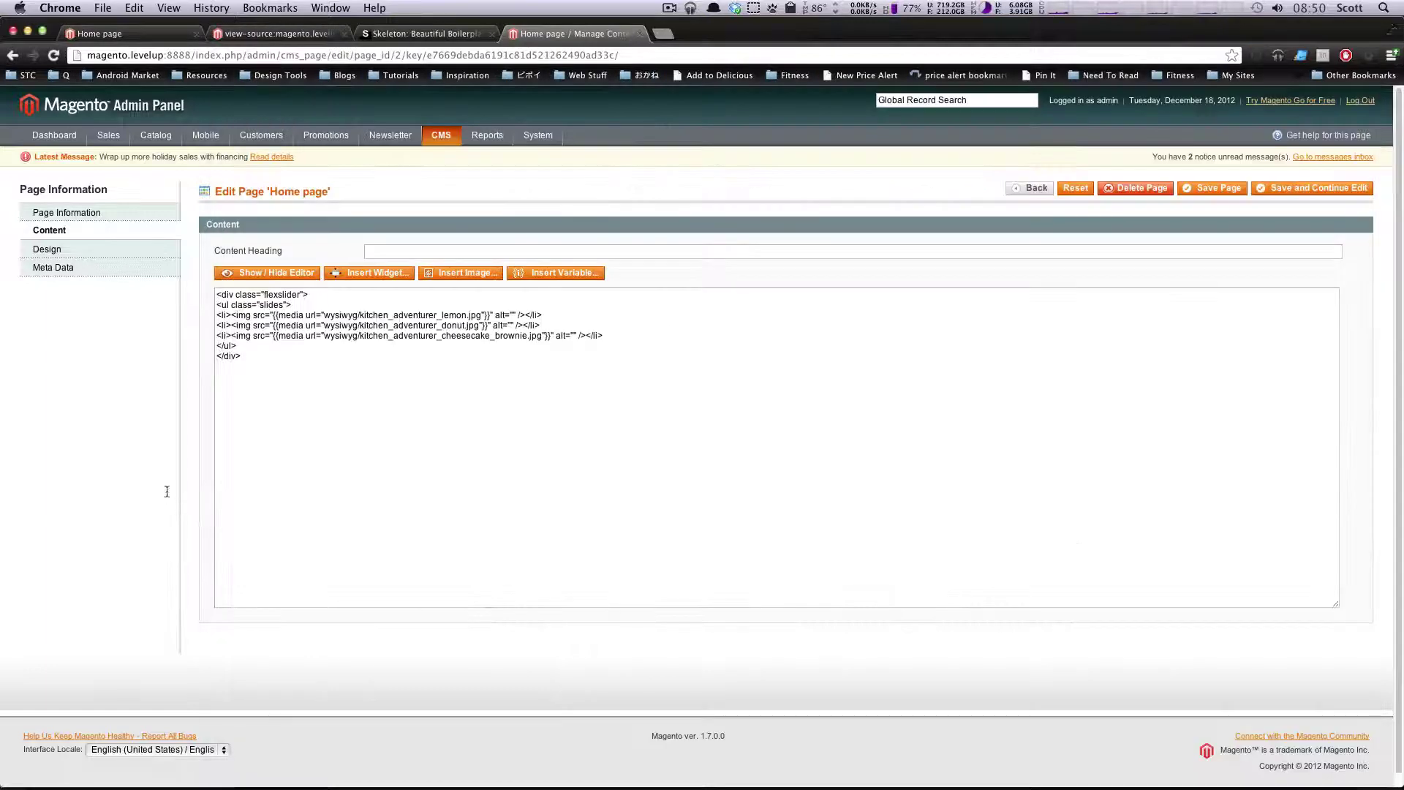
pyautogui.press('super+Tab')
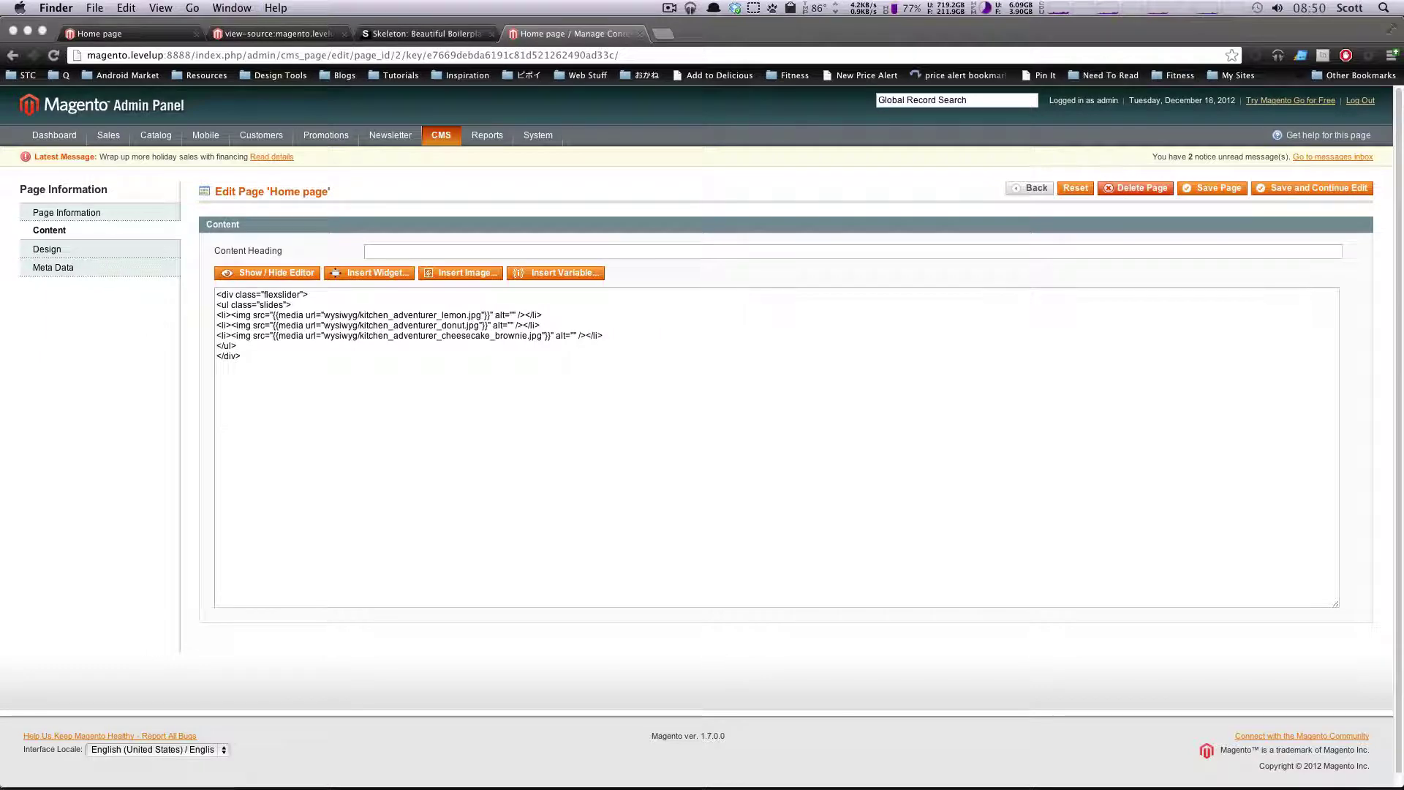
pyautogui.click(94, 7)
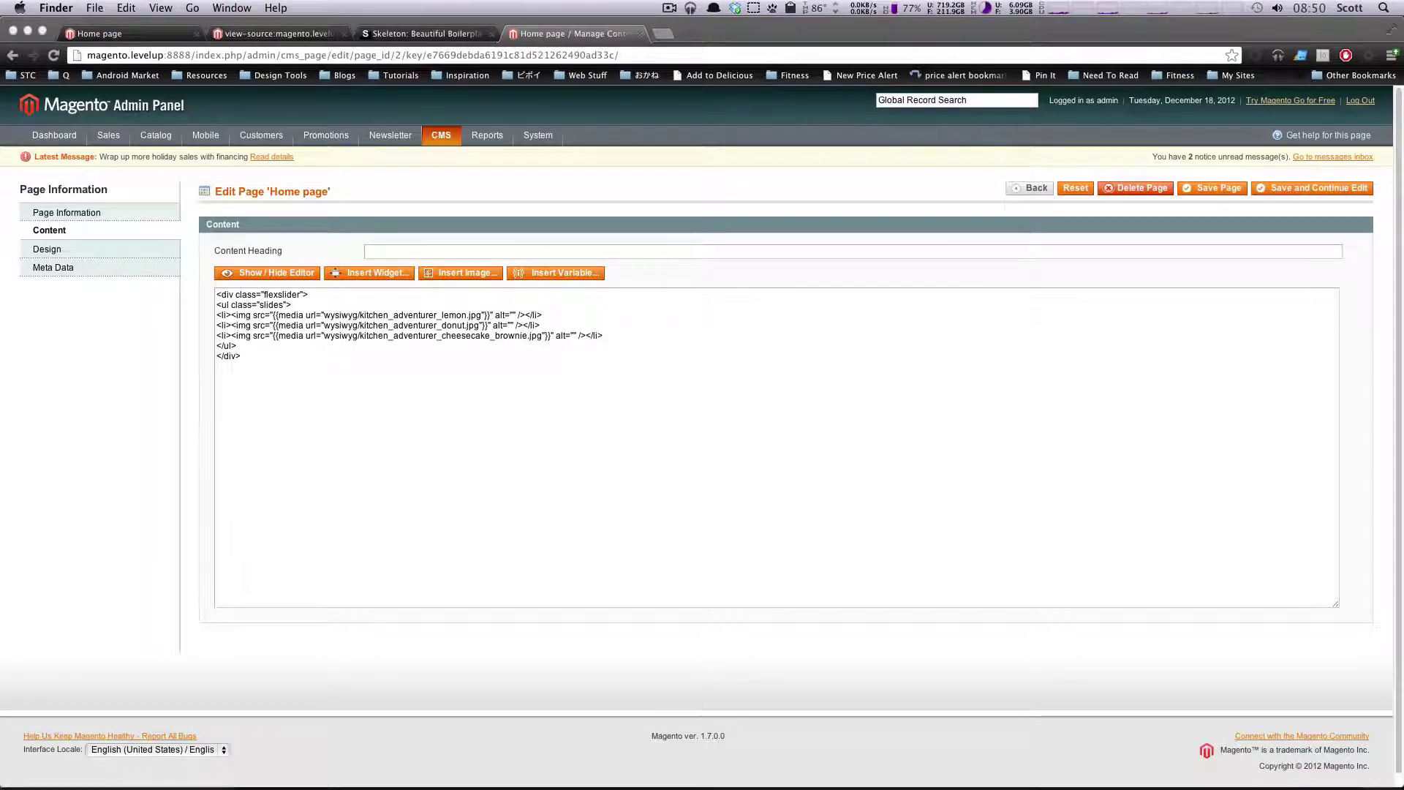
# Open the skin folder in a new Finder window and move jquery.fancybox.css into levelup's css folder.
pyautogui.press('super+n')
pyautogui.scroll(-3, 538, 364)
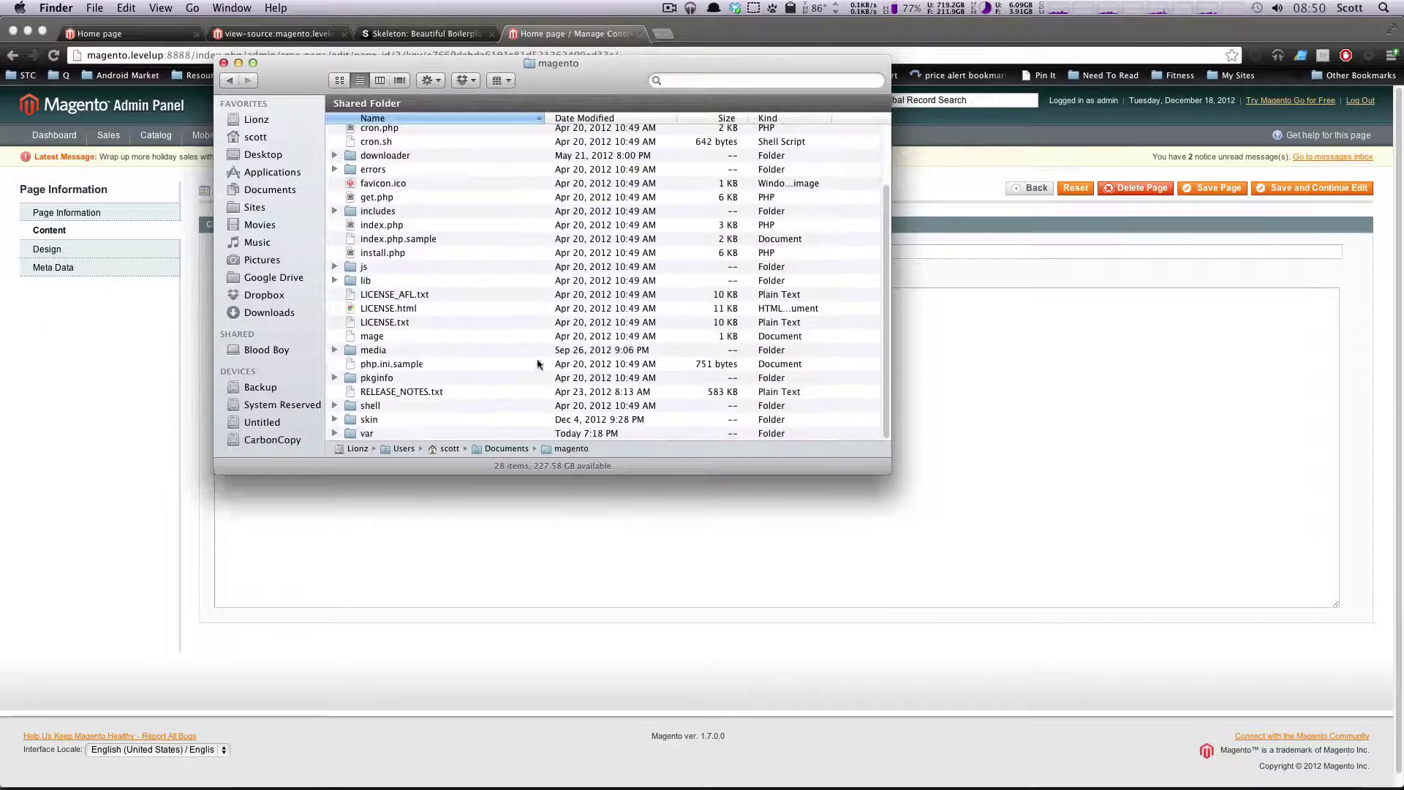
pyautogui.doubleClick(373, 419)
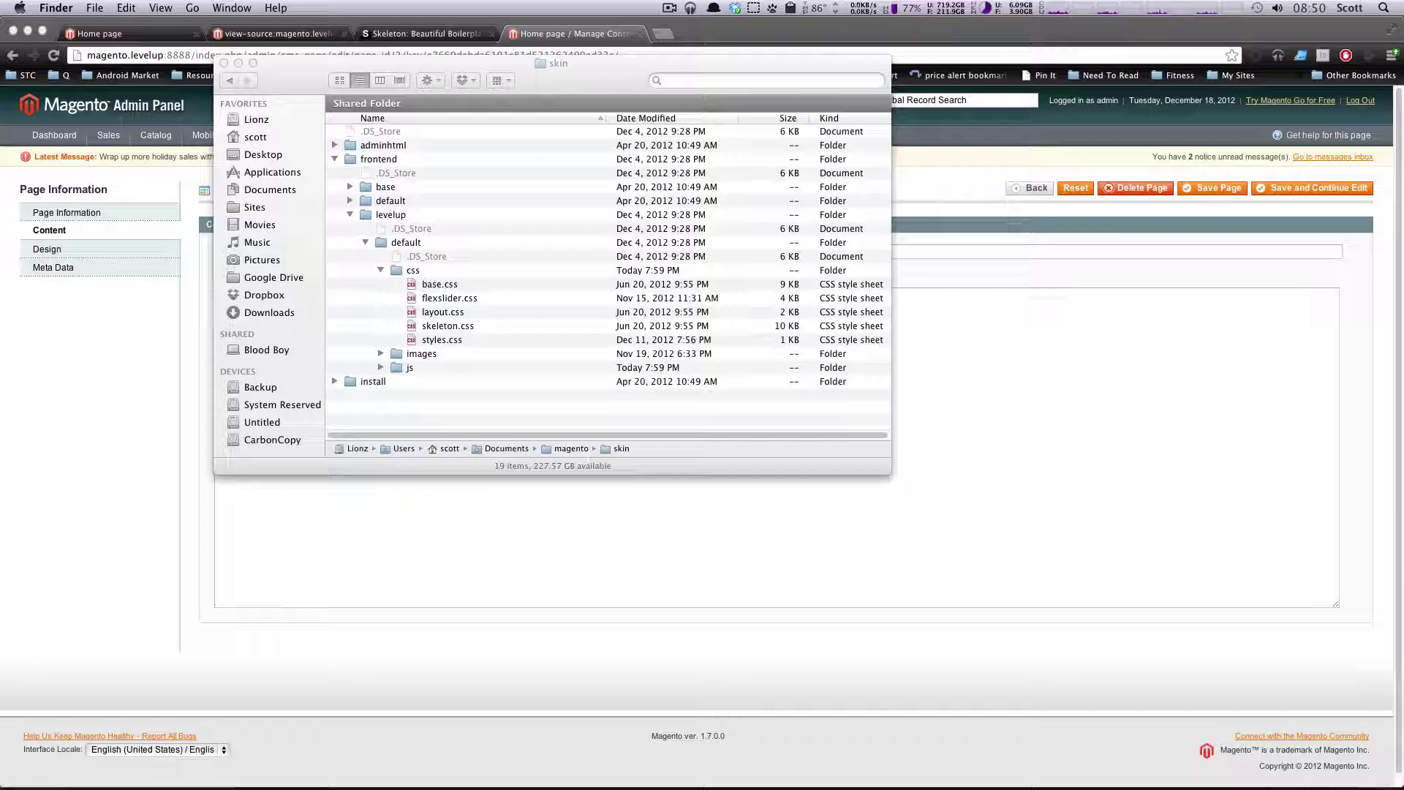
pyautogui.moveTo(1375, 69); pyautogui.dragTo(1042, 69)
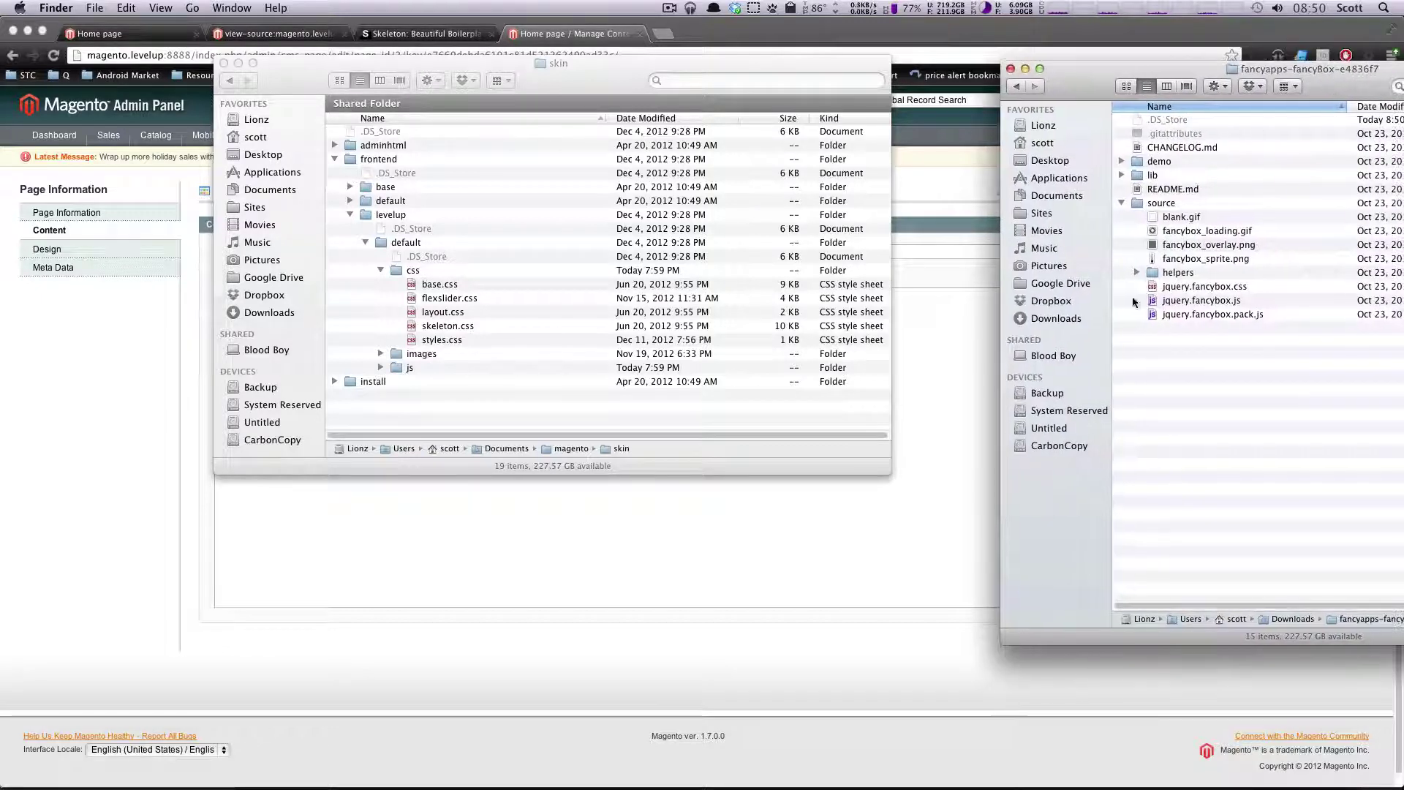
pyautogui.click(1211, 287)
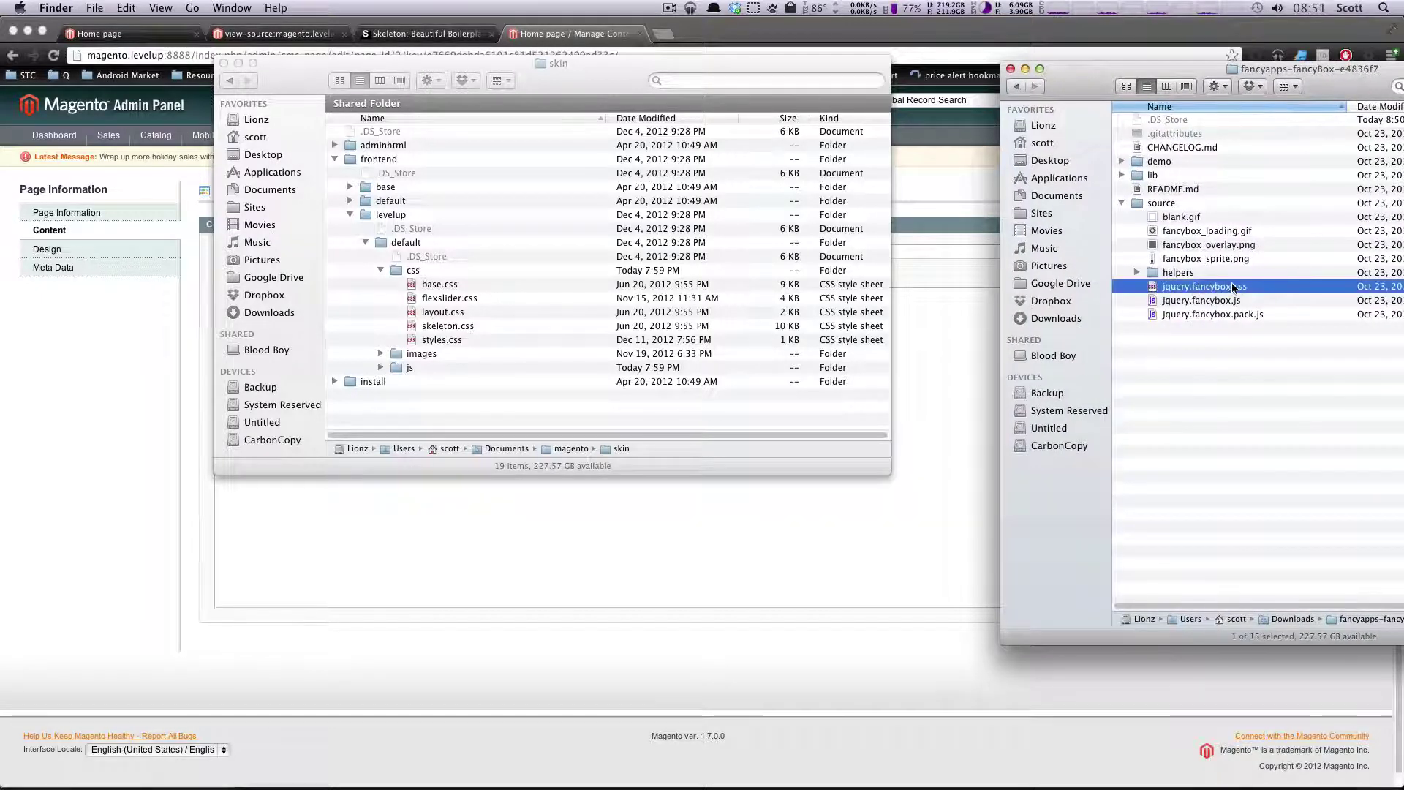
pyautogui.click(1240, 286)
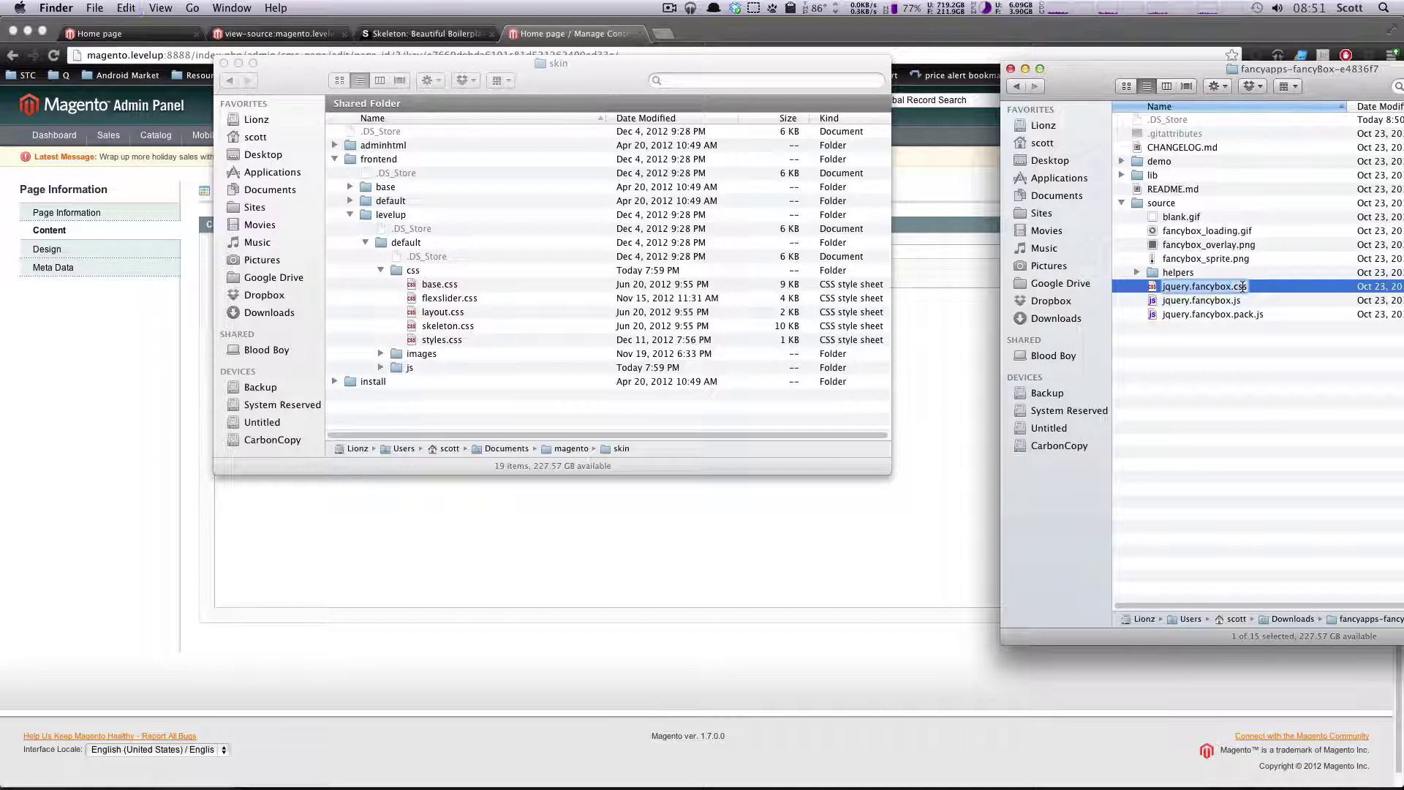
pyautogui.click(1227, 334)
pyautogui.moveTo(1190, 289); pyautogui.dragTo(768, 336)
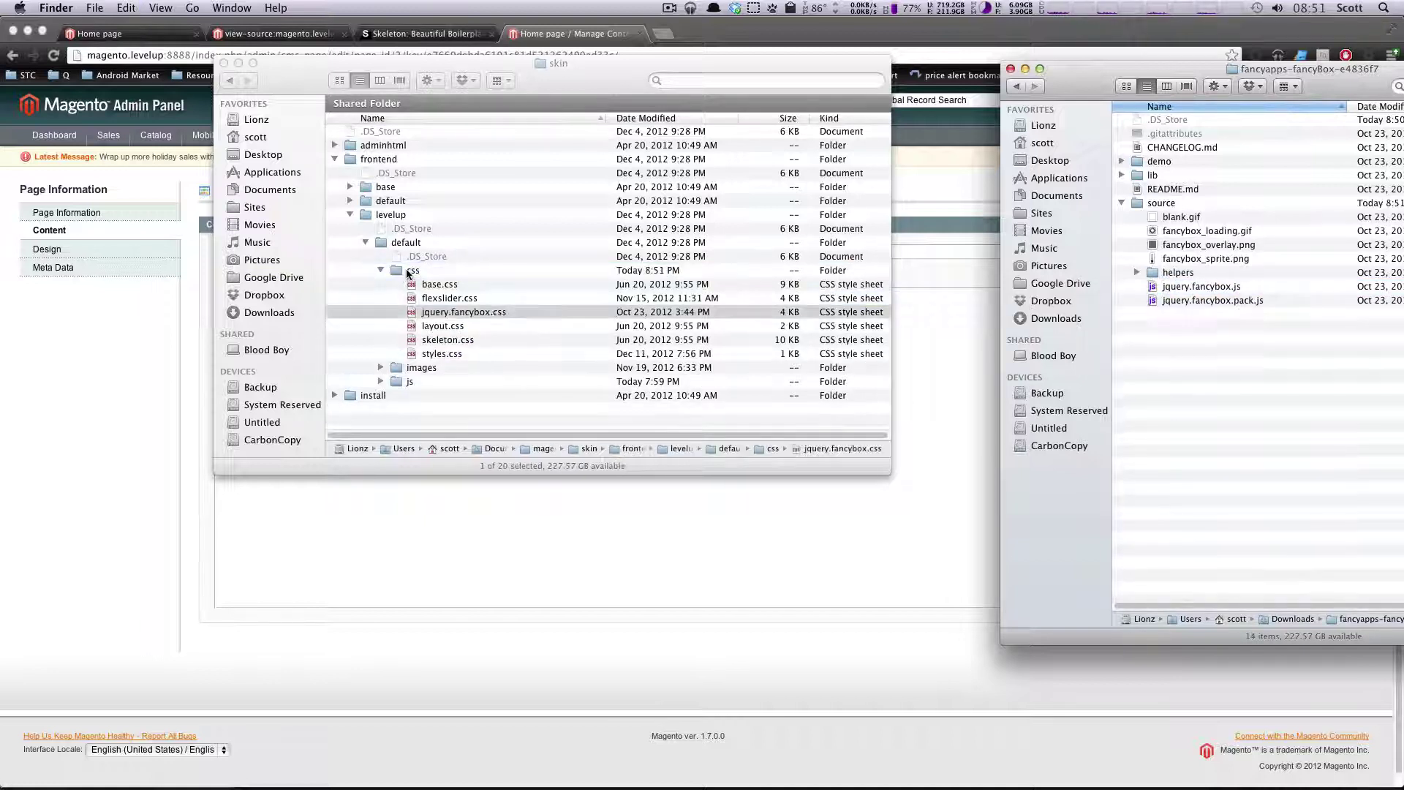
# Preview jquery.fancybox.pack.js and move it into levelup's js folder.
pyautogui.click(1218, 300)
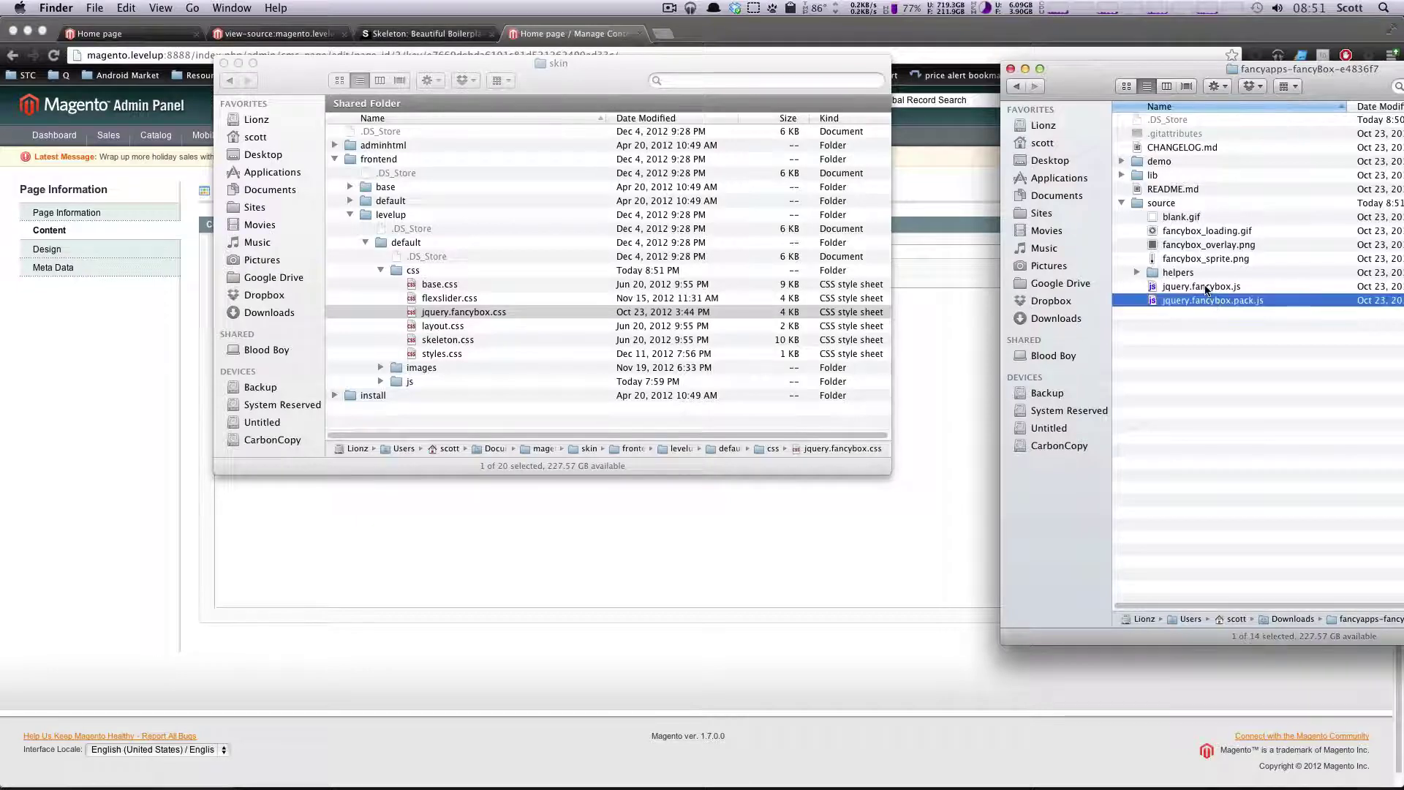
pyautogui.click(1207, 288)
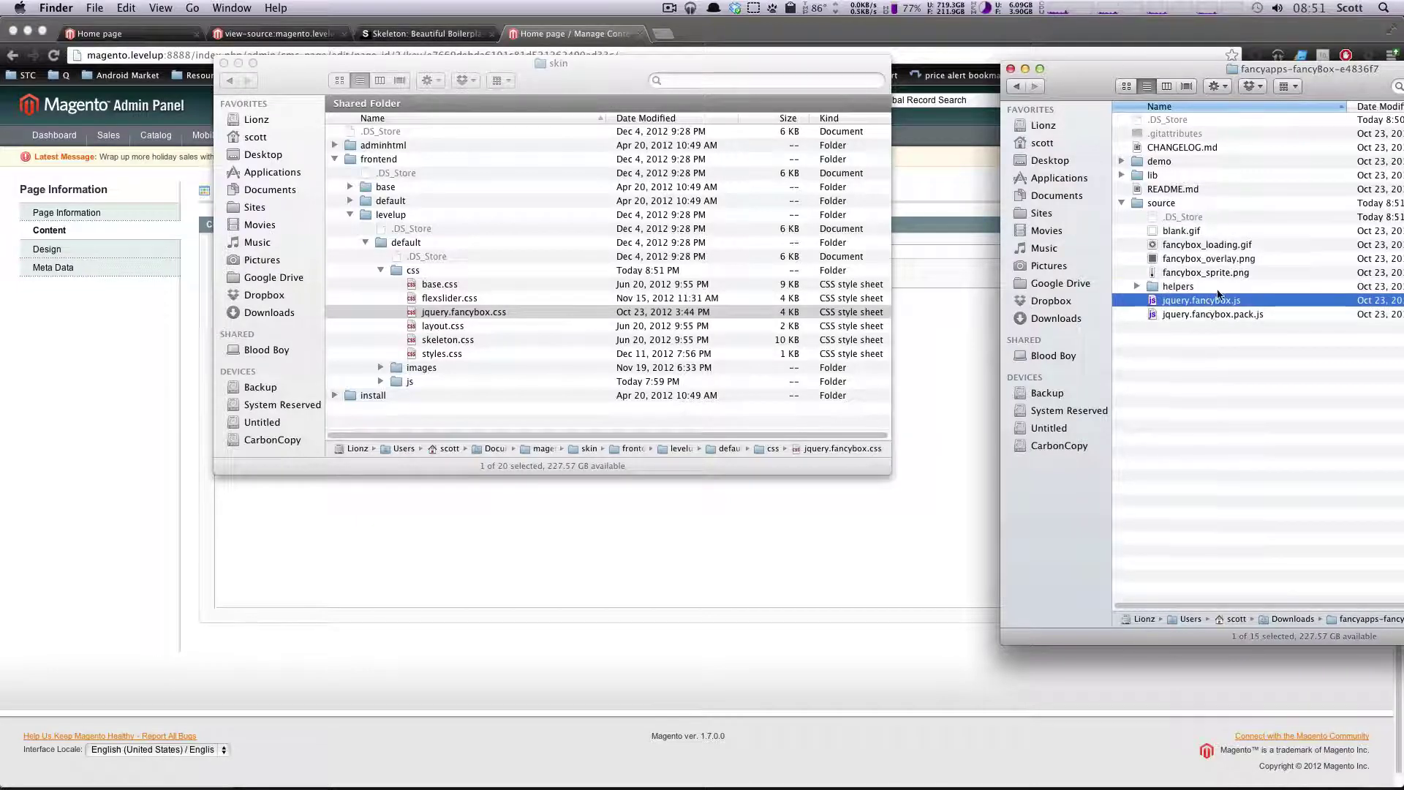
pyautogui.click(1205, 314)
pyautogui.press('space')
pyautogui.press('space')
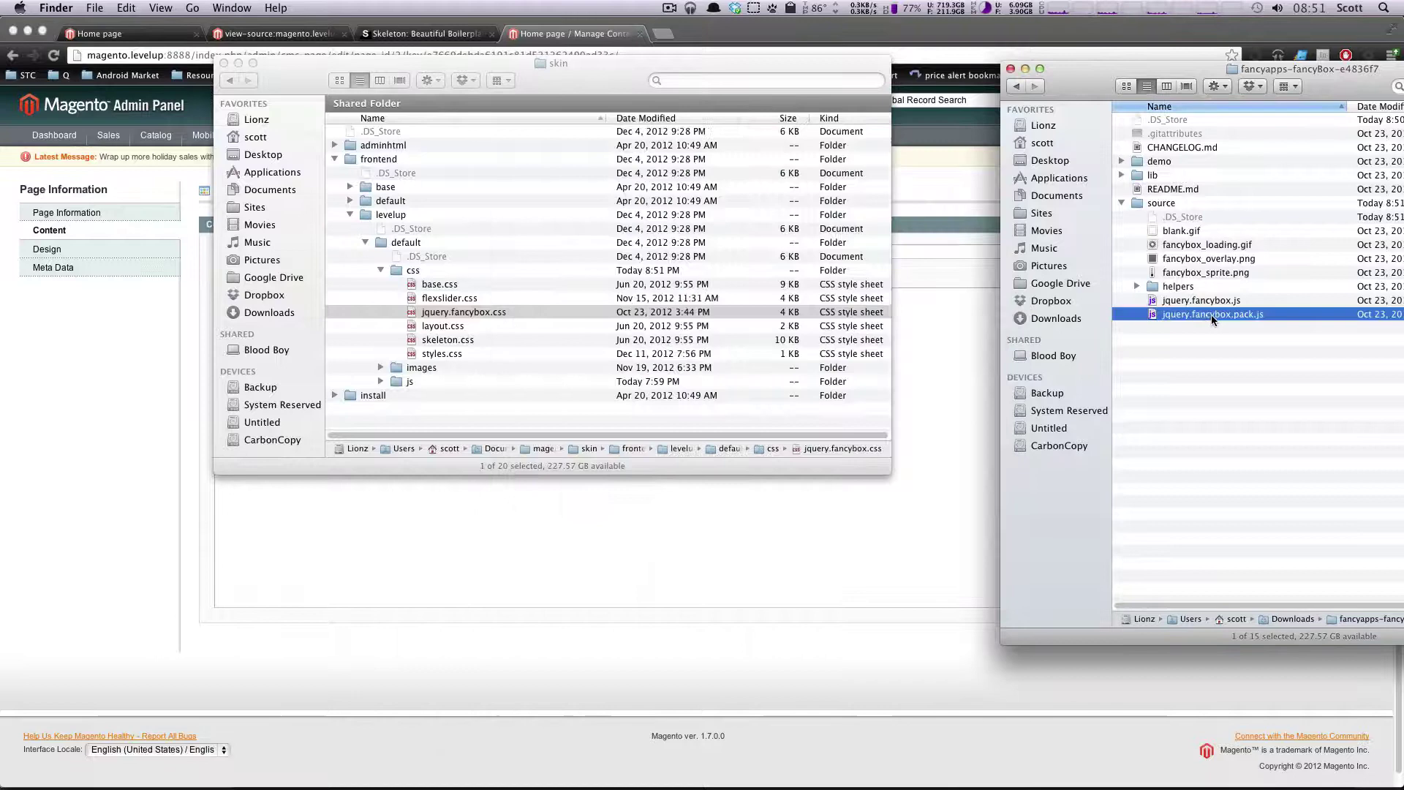
pyautogui.press('space')
pyautogui.press('space')
pyautogui.moveTo(1214, 320); pyautogui.dragTo(399, 379)
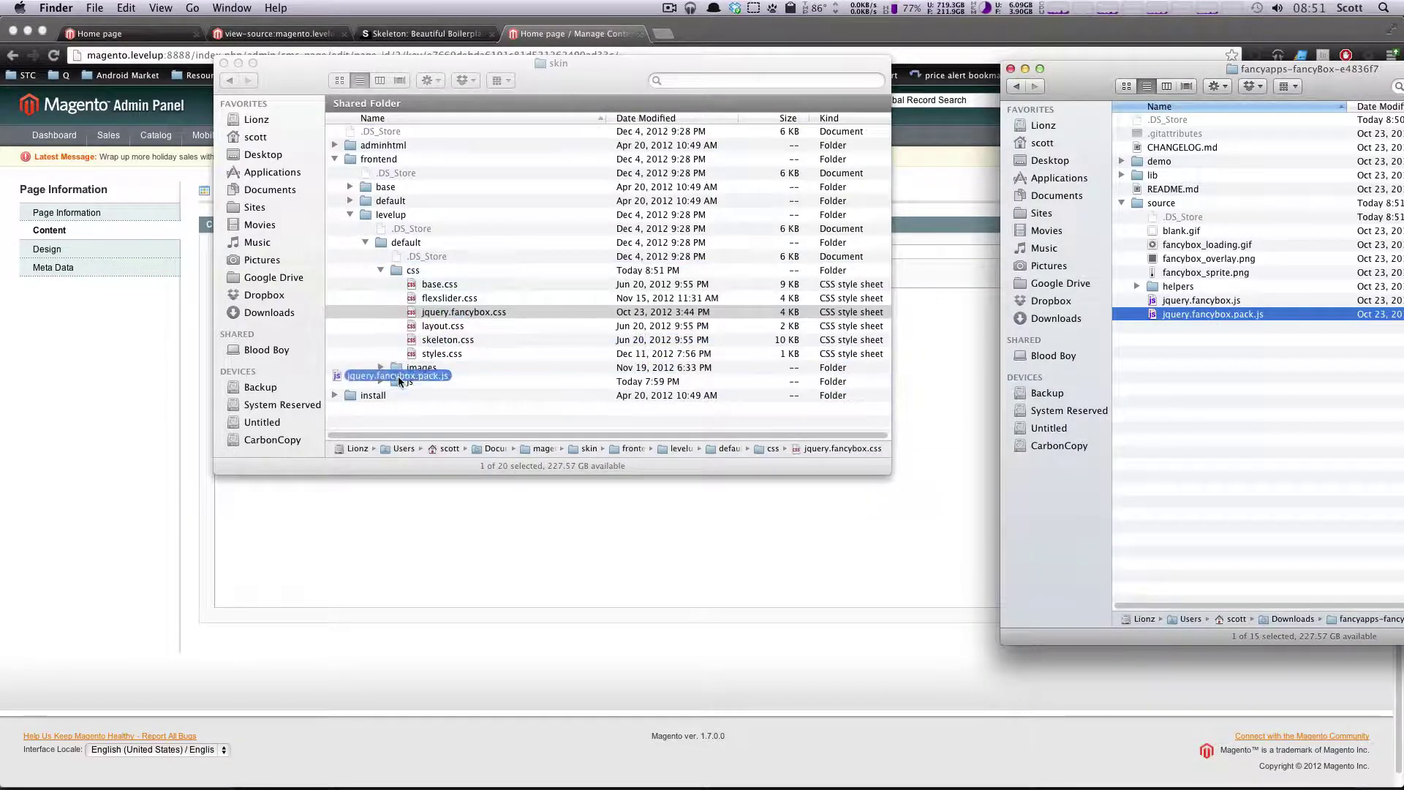
pyautogui.moveTo(1244, 223); pyautogui.dragTo(1185, 276)
pyautogui.moveTo(1279, 70); pyautogui.dragTo(1176, 70)
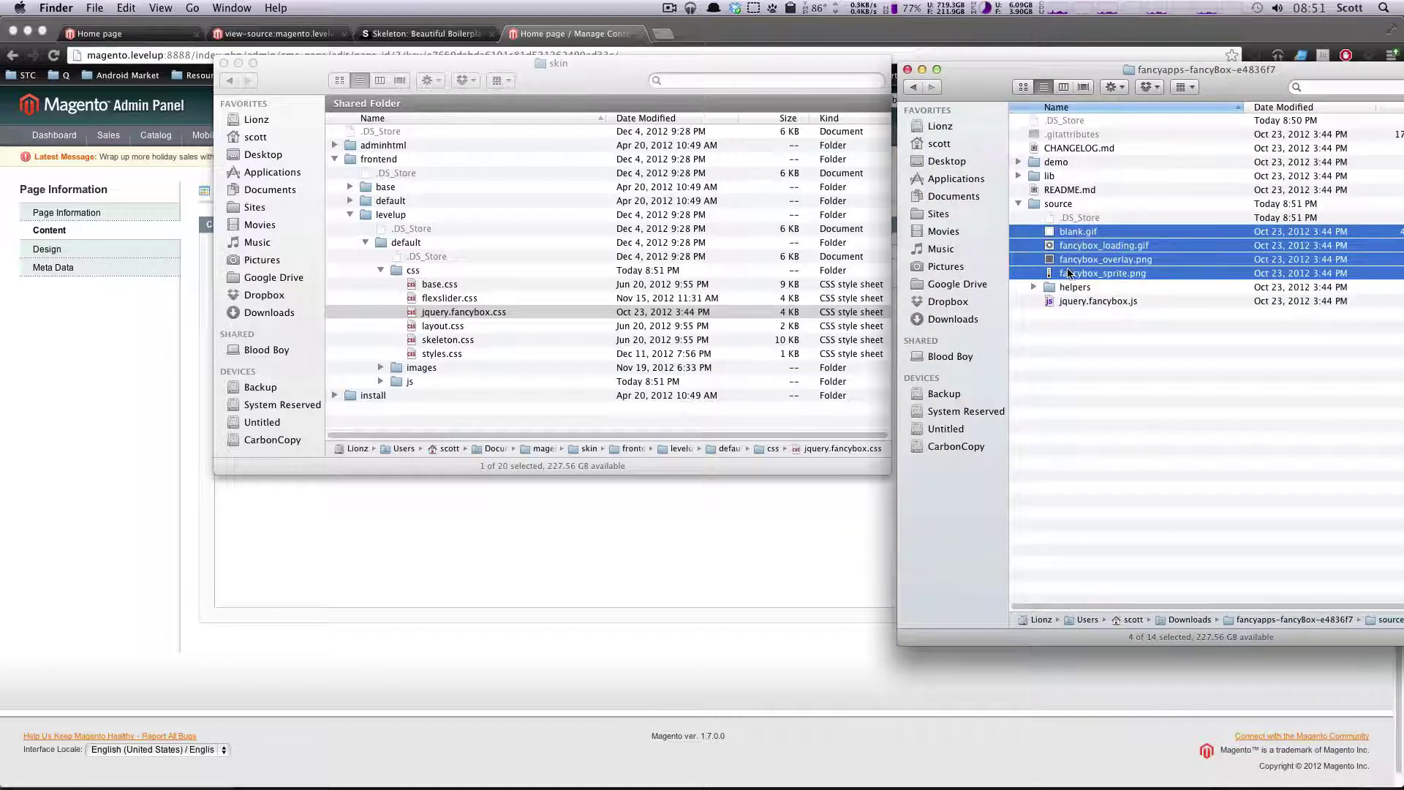
# Expand fancyBox's helpers folder and drag jquery.fancybox-media.js into the skin folder.
pyautogui.click(1020, 176)
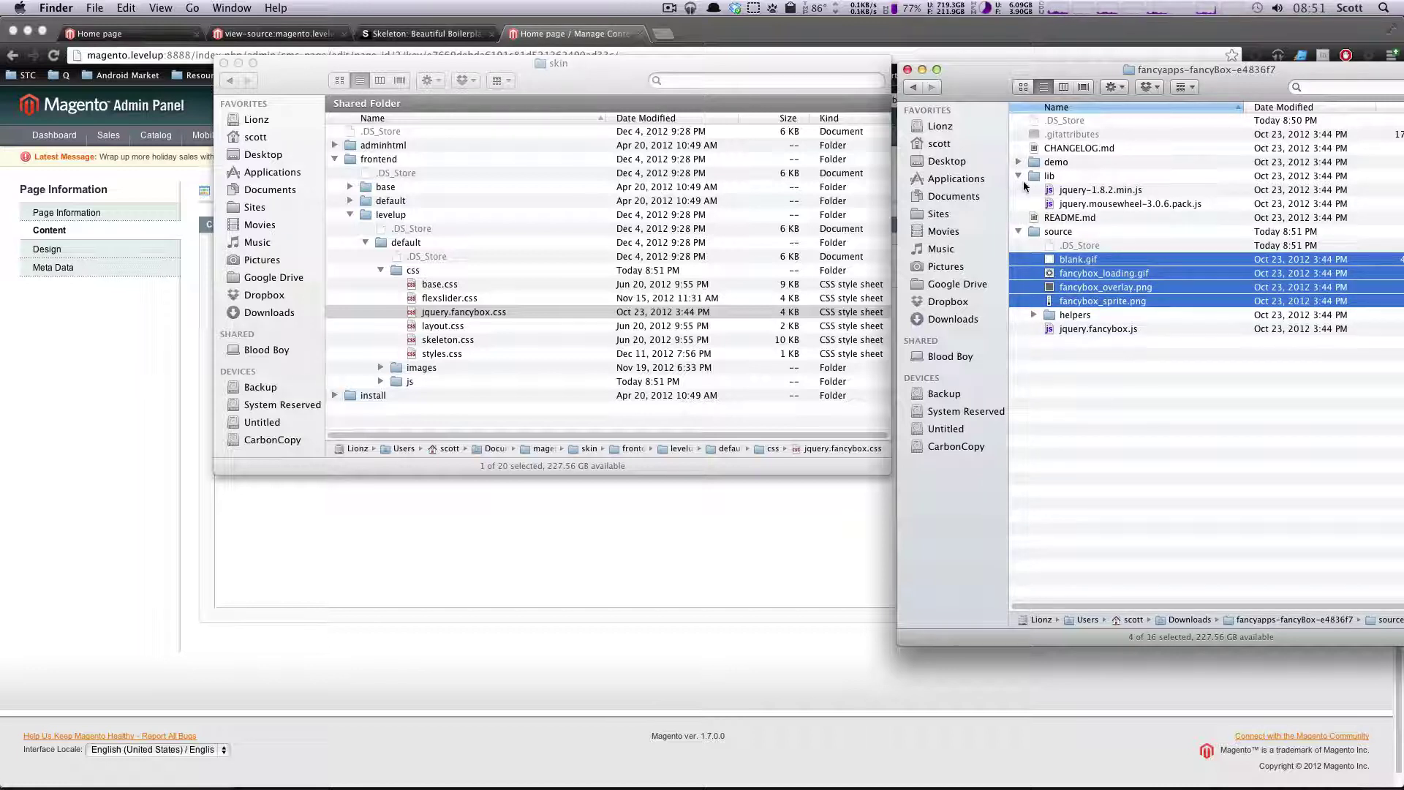
pyautogui.click(1020, 176)
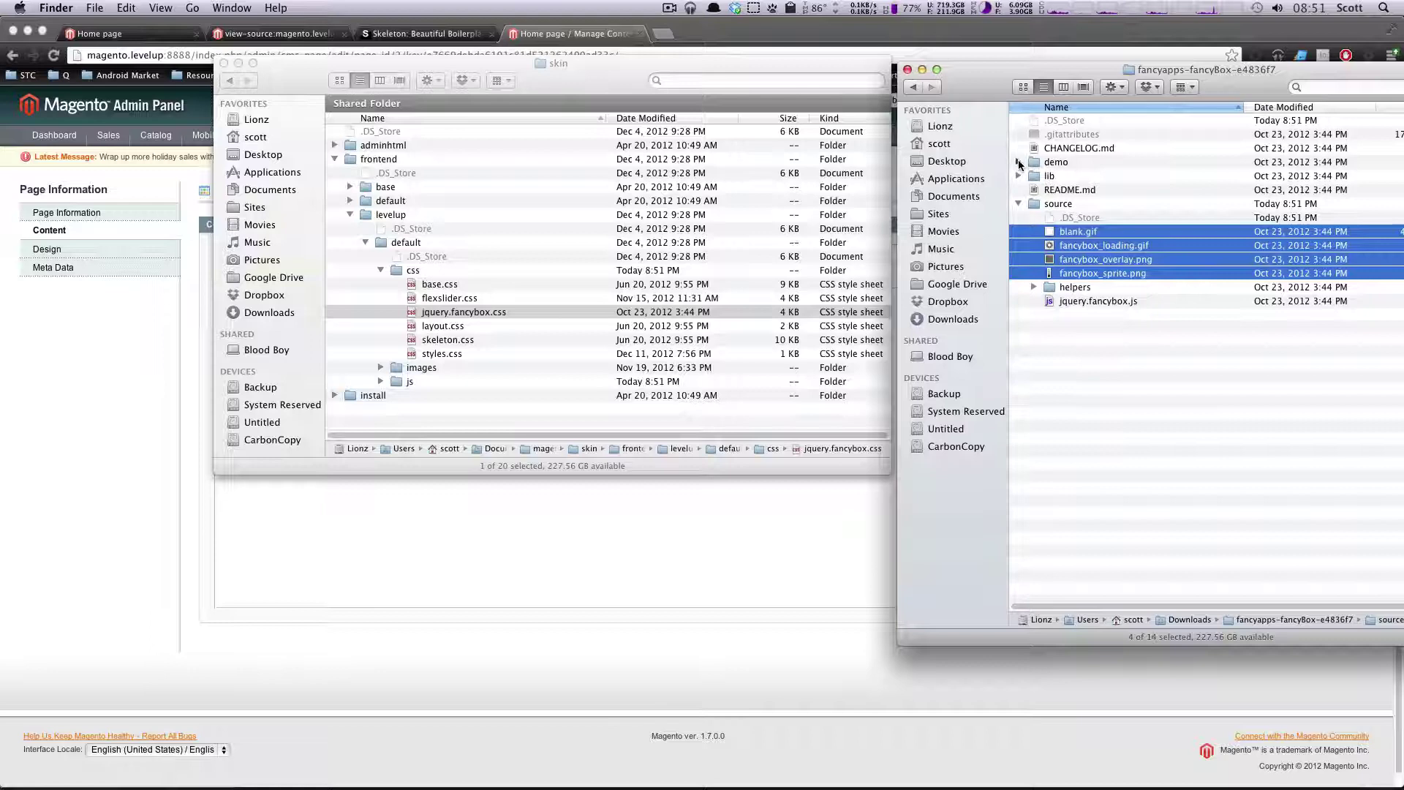
pyautogui.click(1020, 162)
pyautogui.click(1090, 339)
pyautogui.click(1033, 286)
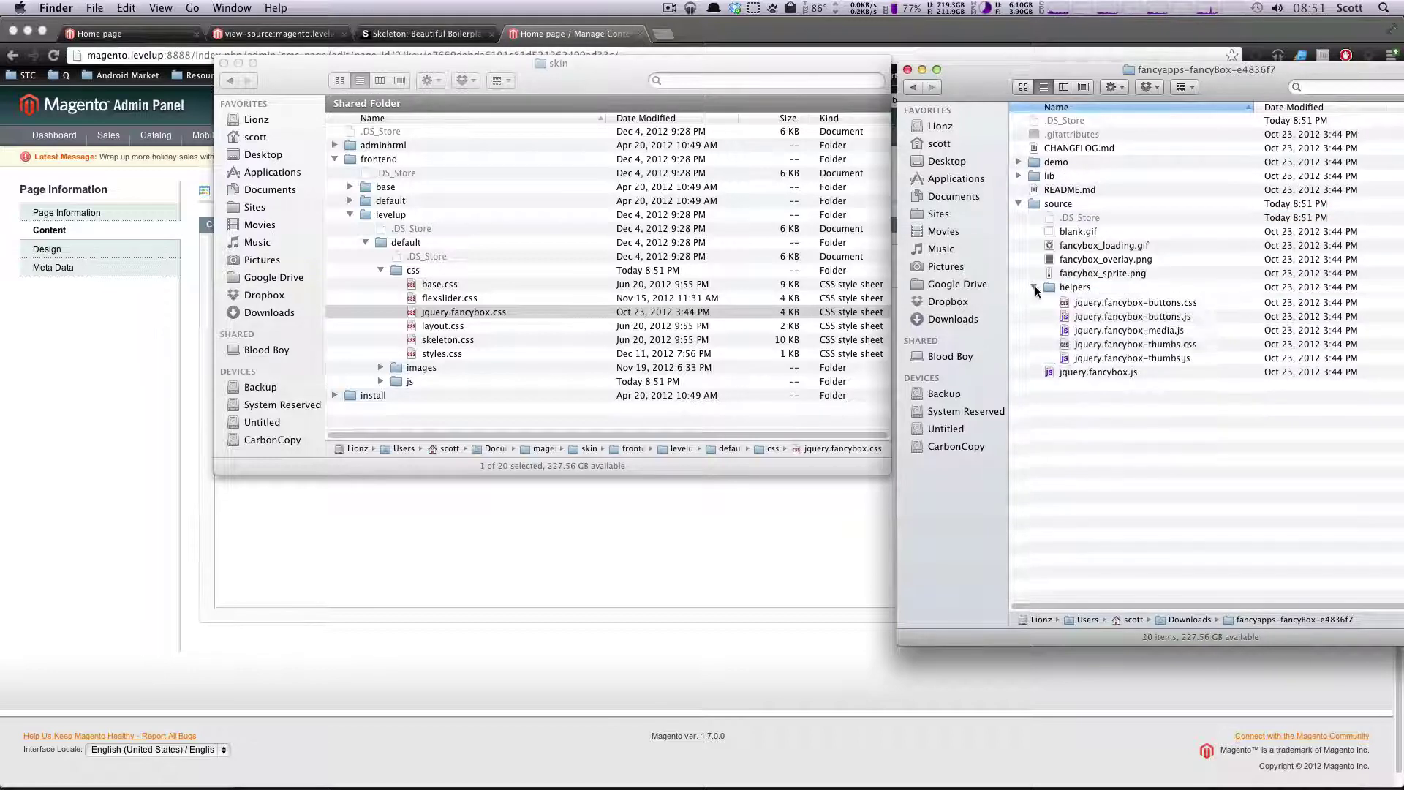
pyautogui.click(1101, 357)
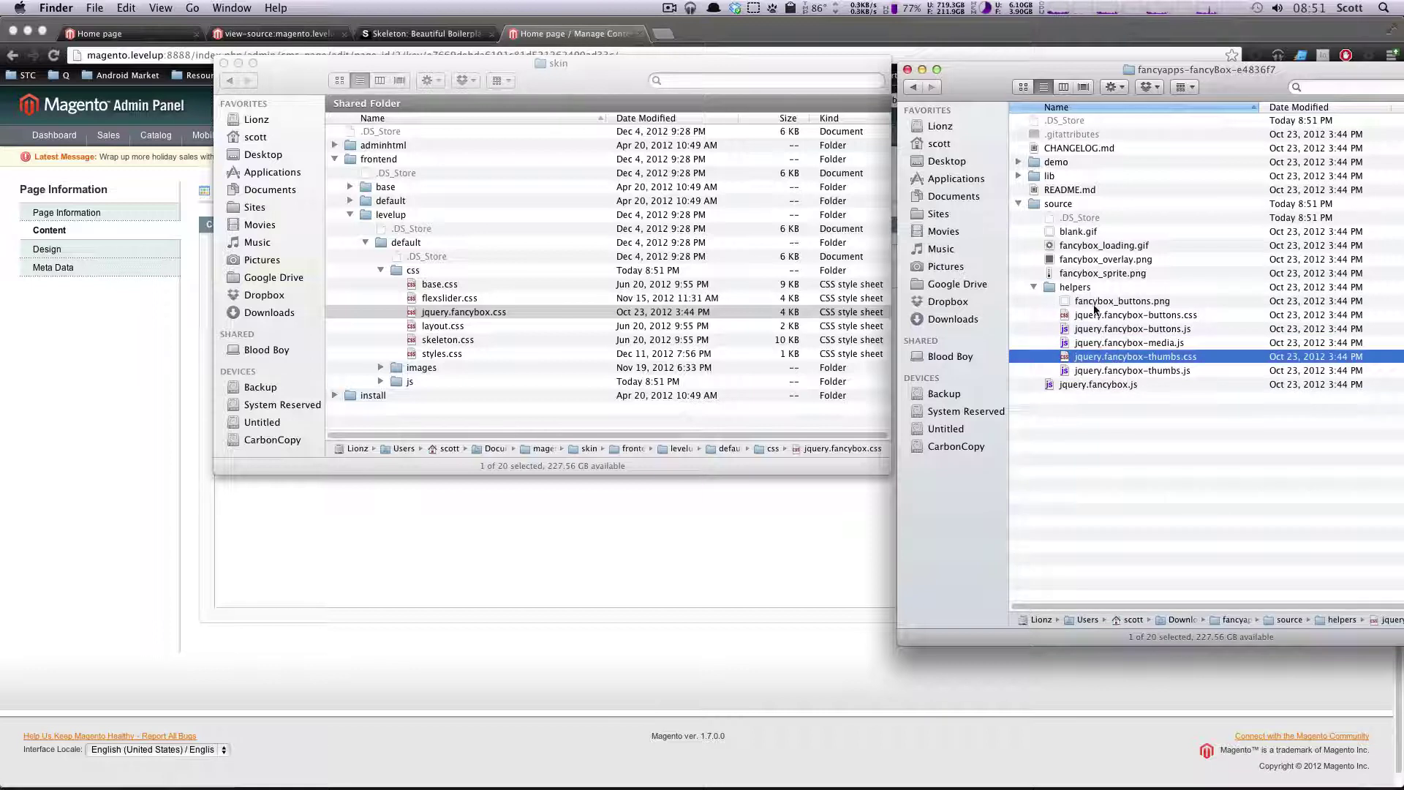
pyautogui.click(1095, 307)
pyautogui.click(1068, 344)
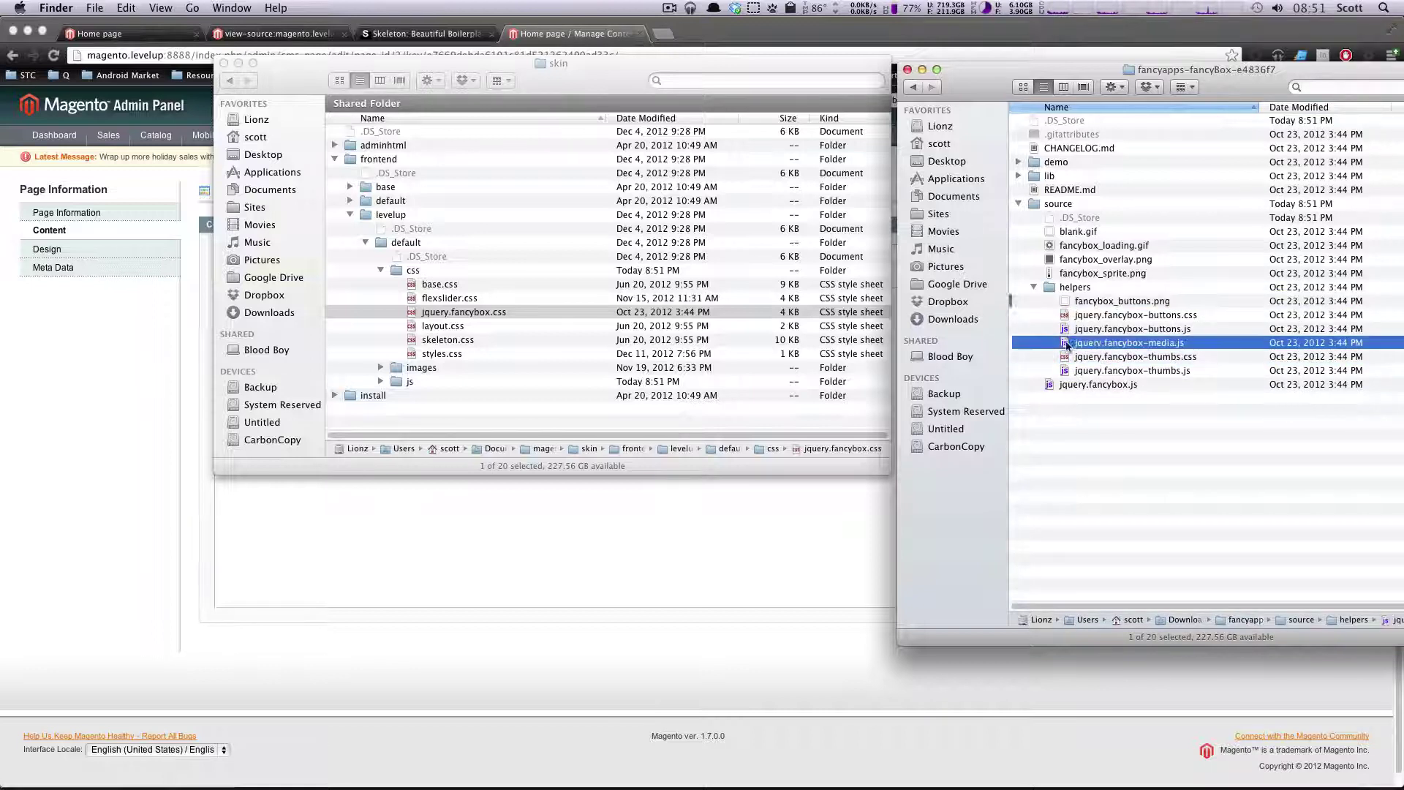
pyautogui.click(1123, 343)
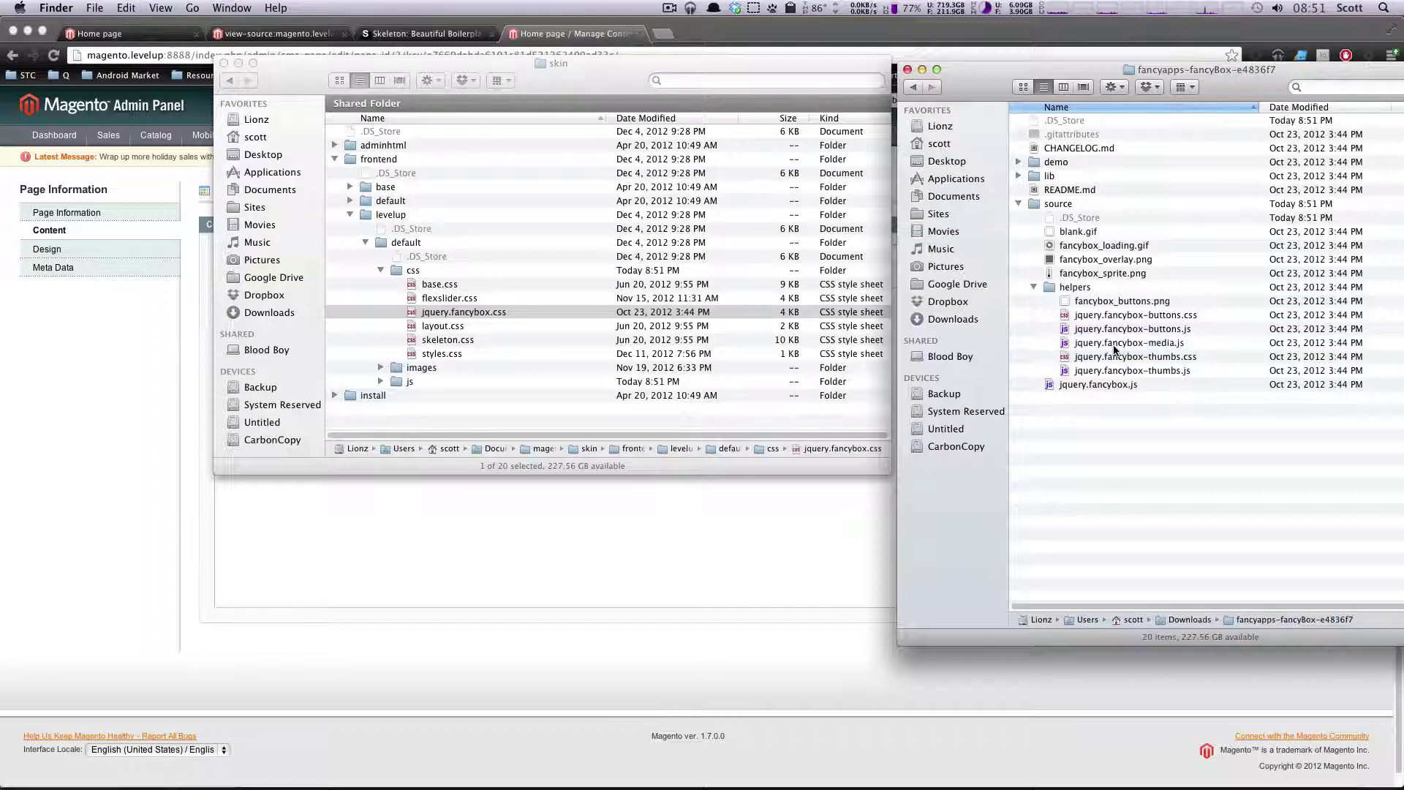
pyautogui.moveTo(1123, 343)
pyautogui.mouseDown()
pyautogui.moveTo(426, 358)
pyautogui.moveTo(398, 381)
pyautogui.mouseUp()
# In local.xml, copy the existing flexslider addCss stylesheet block.
pyautogui.press('super+Tab')
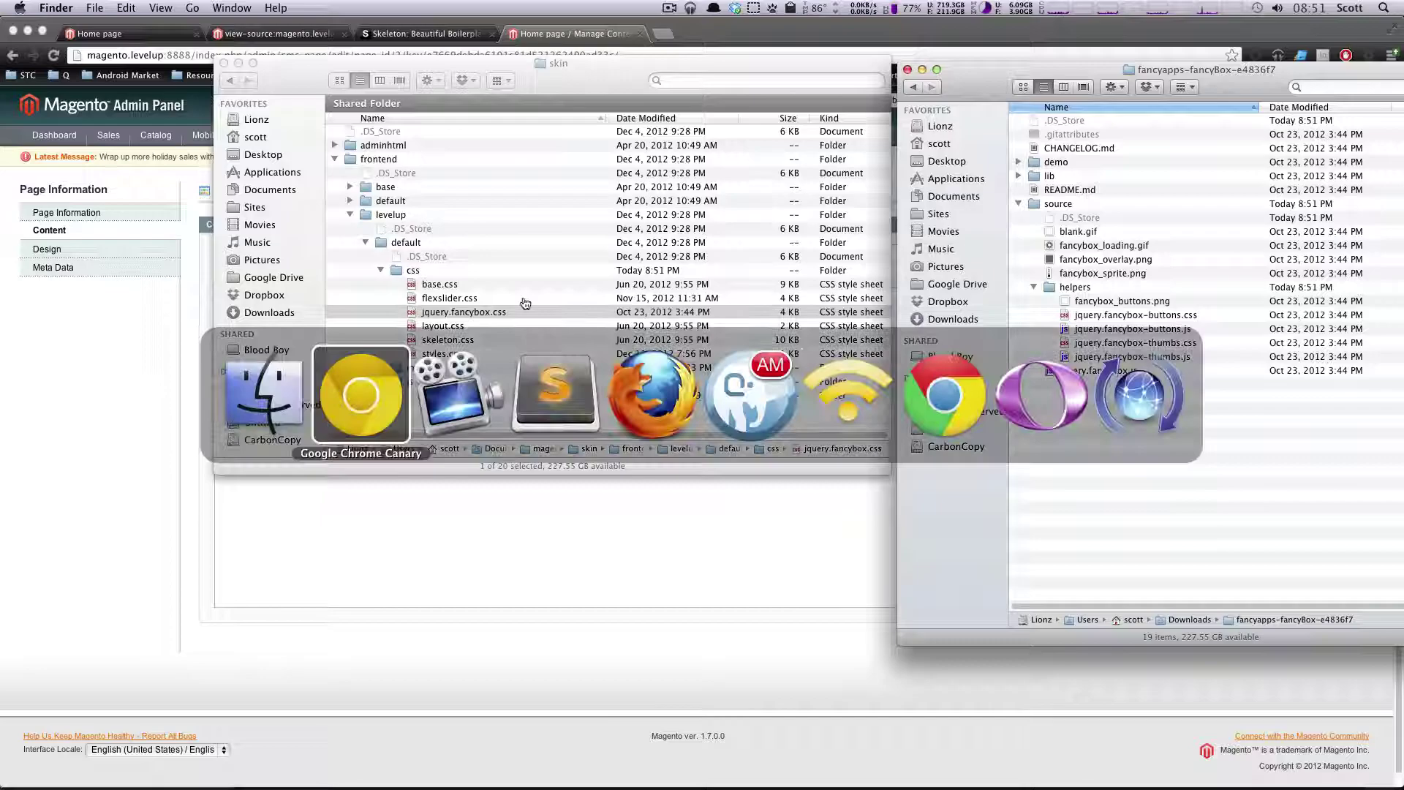
pyautogui.press('super+Tab')
pyautogui.press('super+Tab')
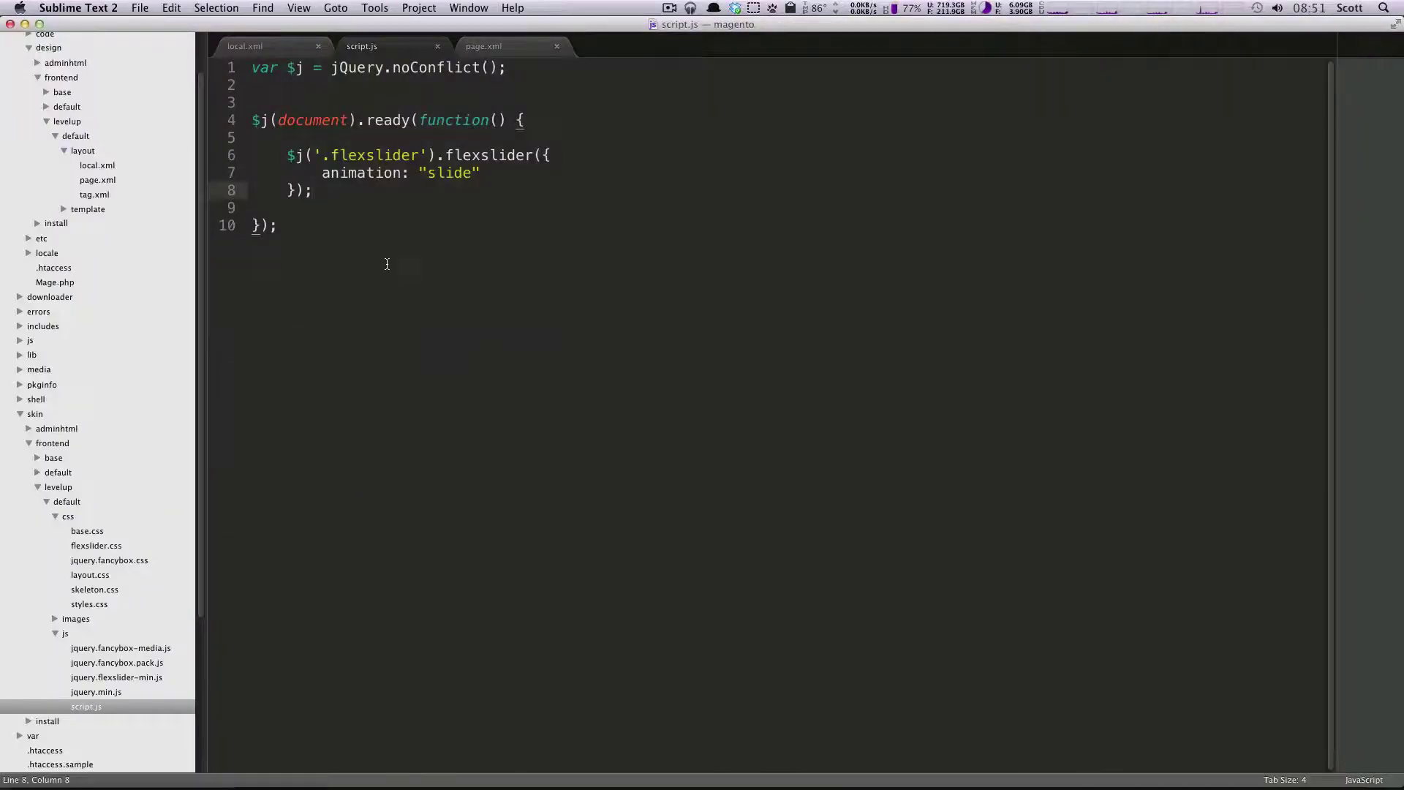
pyautogui.click(472, 49)
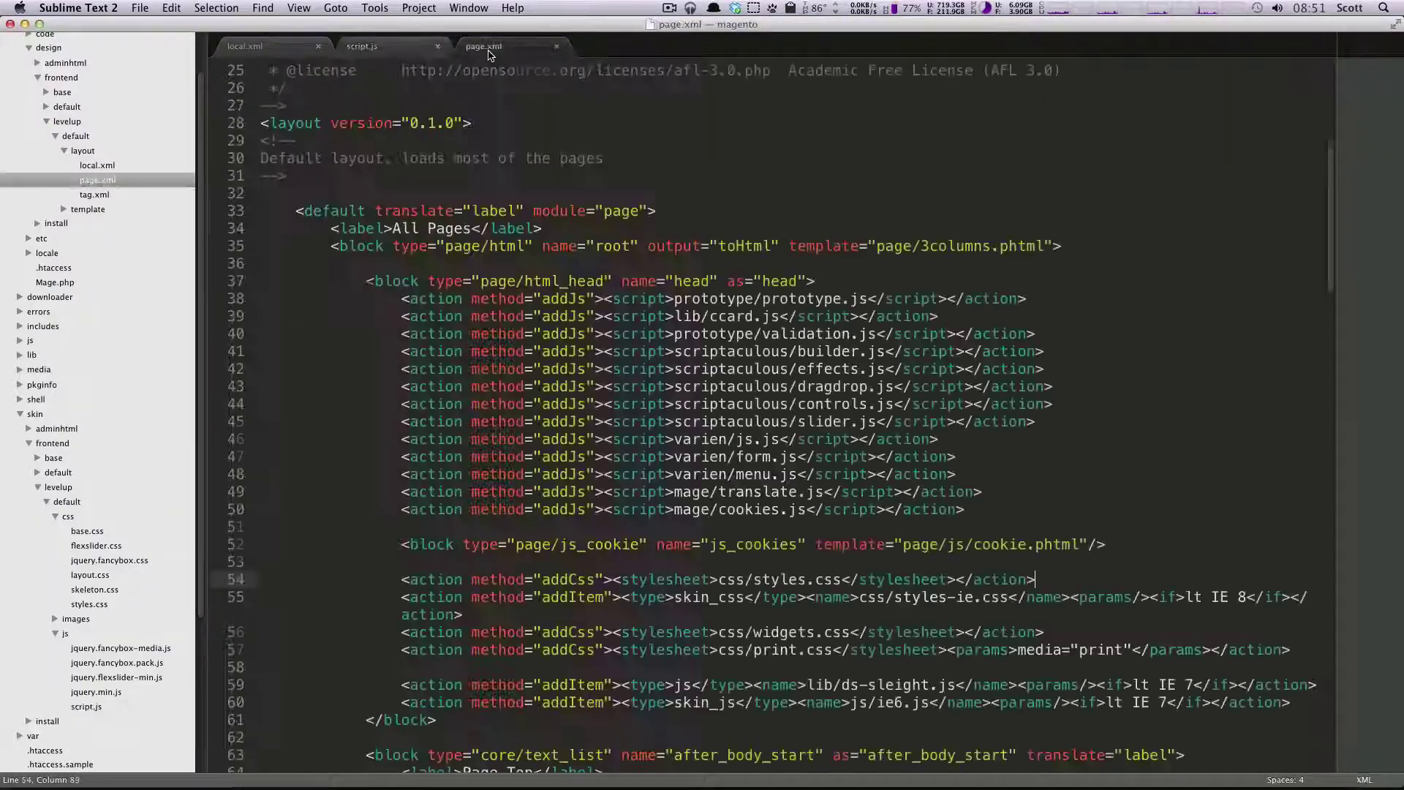
pyautogui.press('super+1')
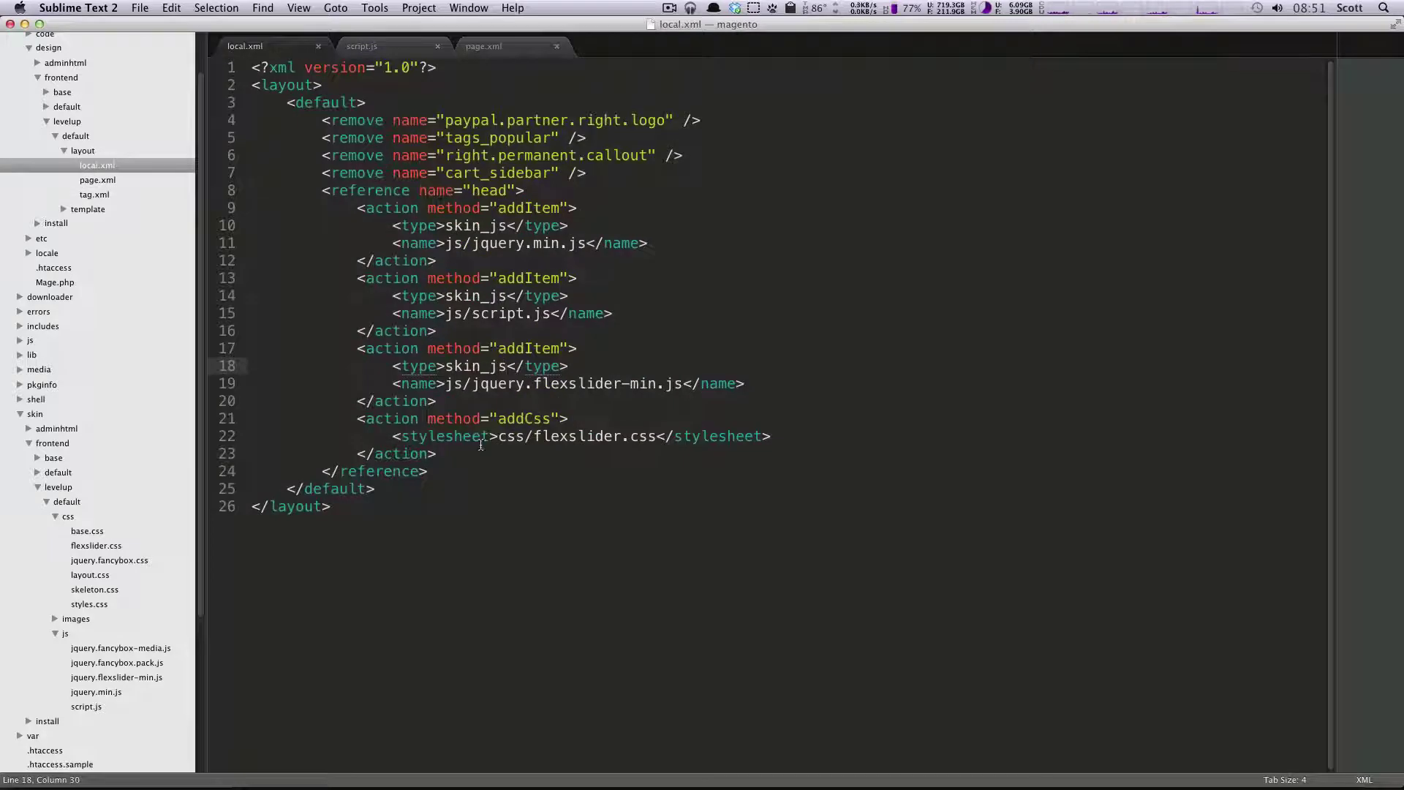
pyautogui.moveTo(483, 454); pyautogui.dragTo(275, 400)
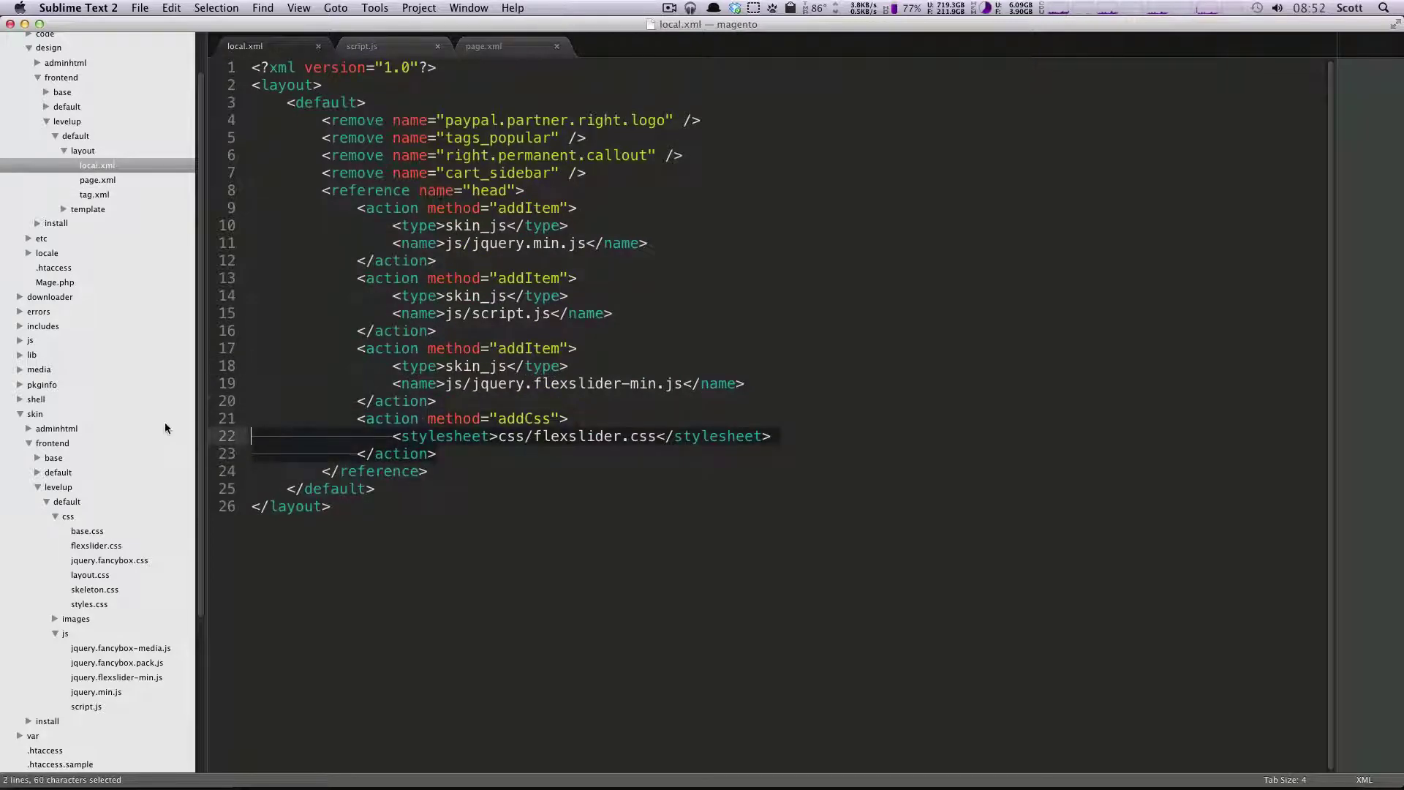
pyautogui.click(370, 418)
pyautogui.moveTo(448, 448); pyautogui.dragTo(147, 395)
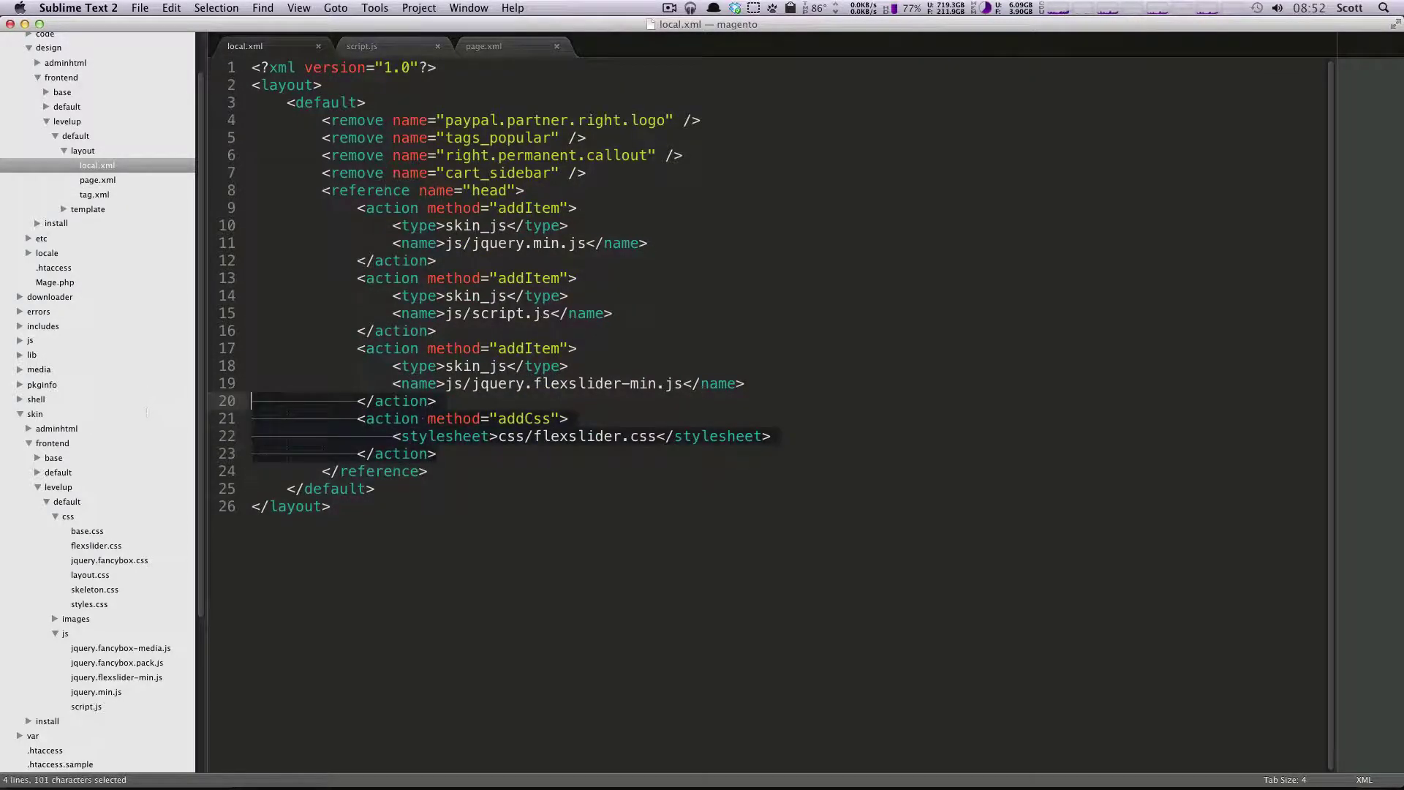
pyautogui.press('super+c')
# Paste a second addCss block pointing to jquery.fancybox.css and save local.xml.
pyautogui.click(521, 465)
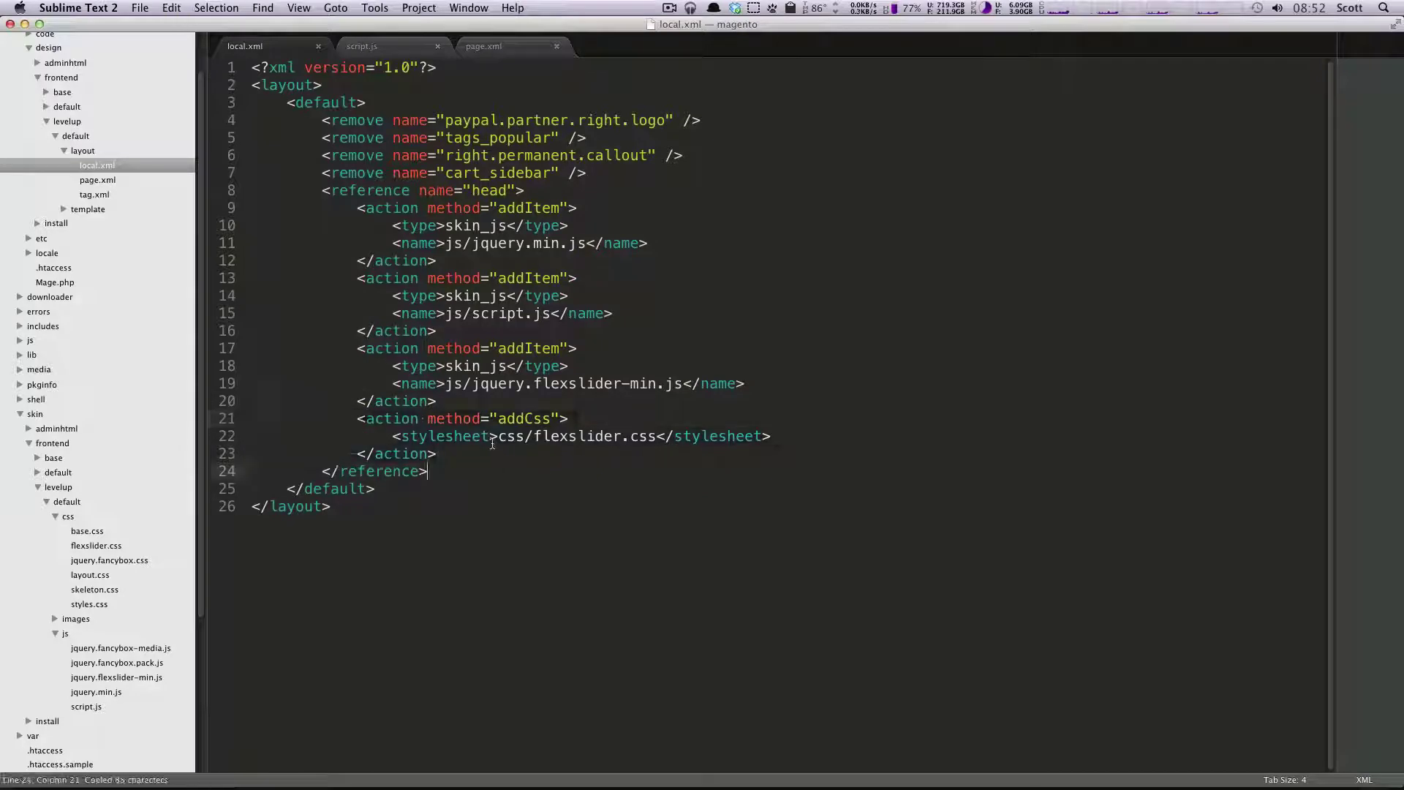
pyautogui.press('super+shift+Return')
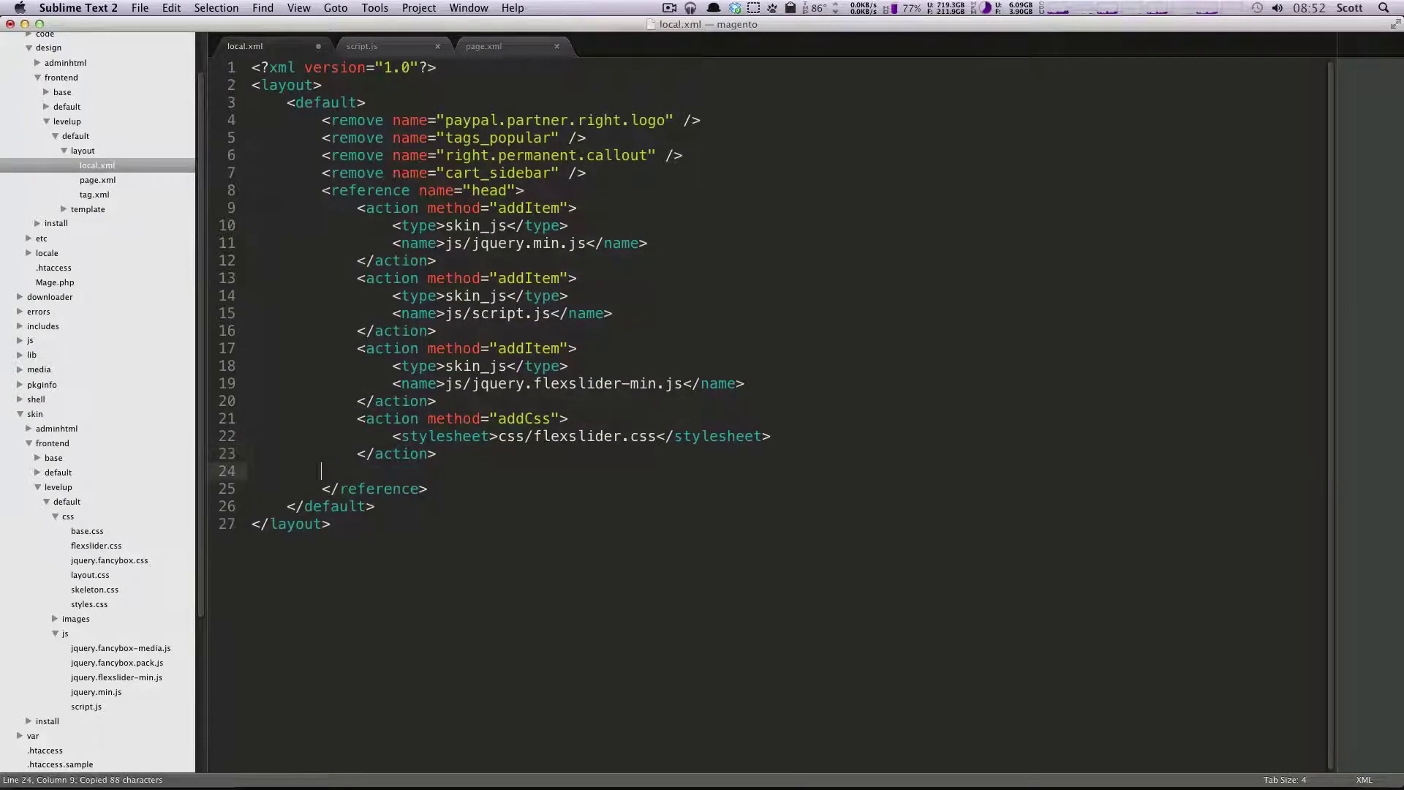
pyautogui.press('super+v')
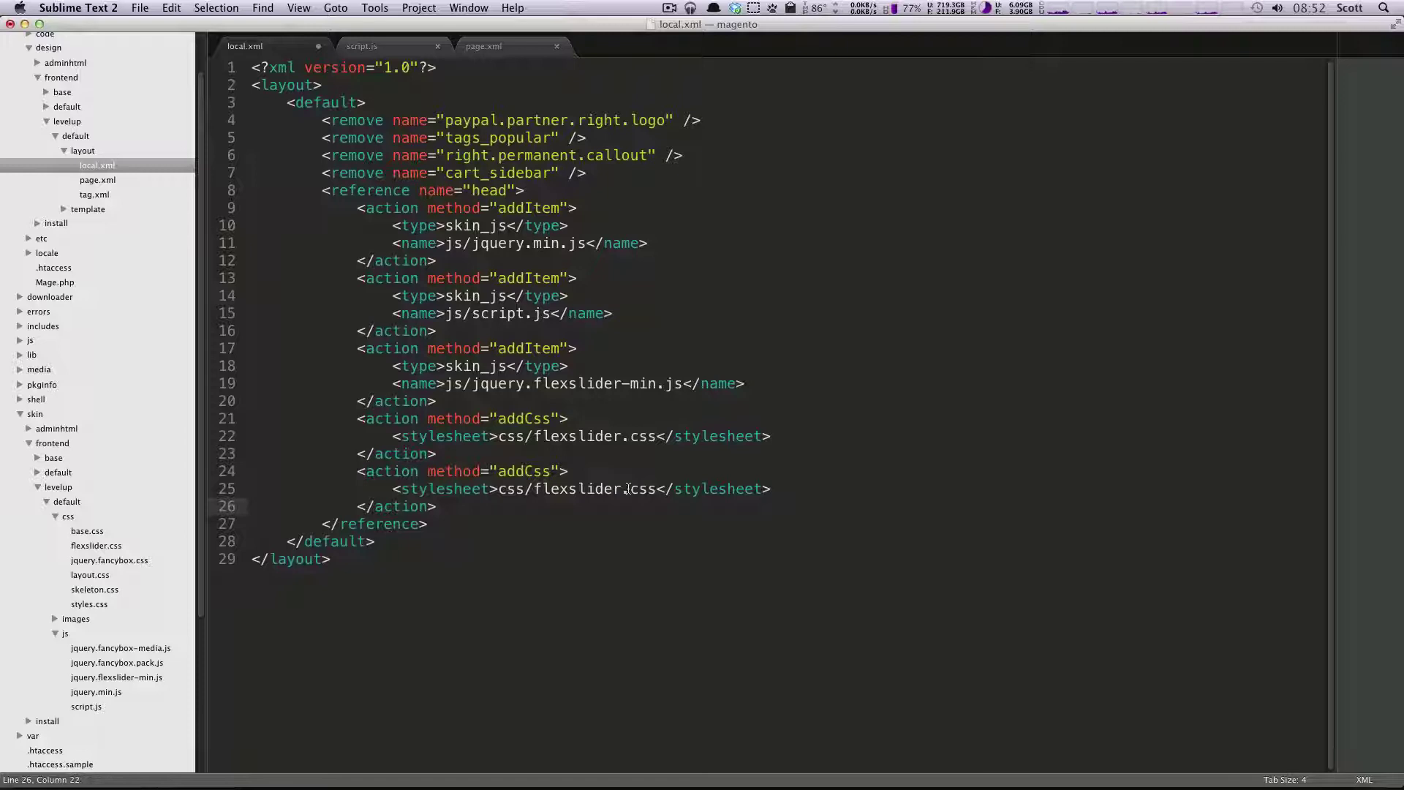
pyautogui.doubleClick(600, 489)
pyautogui.press('super+shift+v')
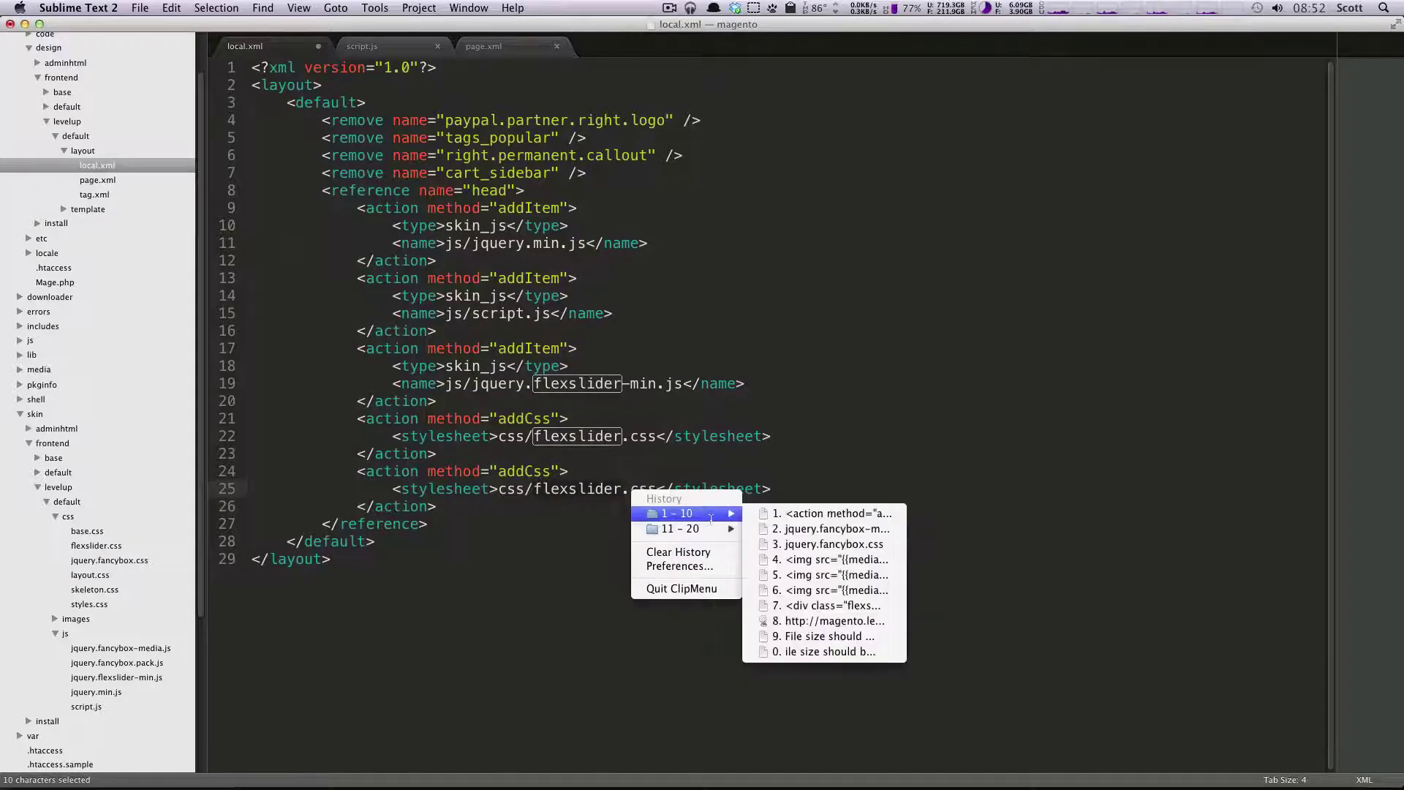
pyautogui.click(798, 544)
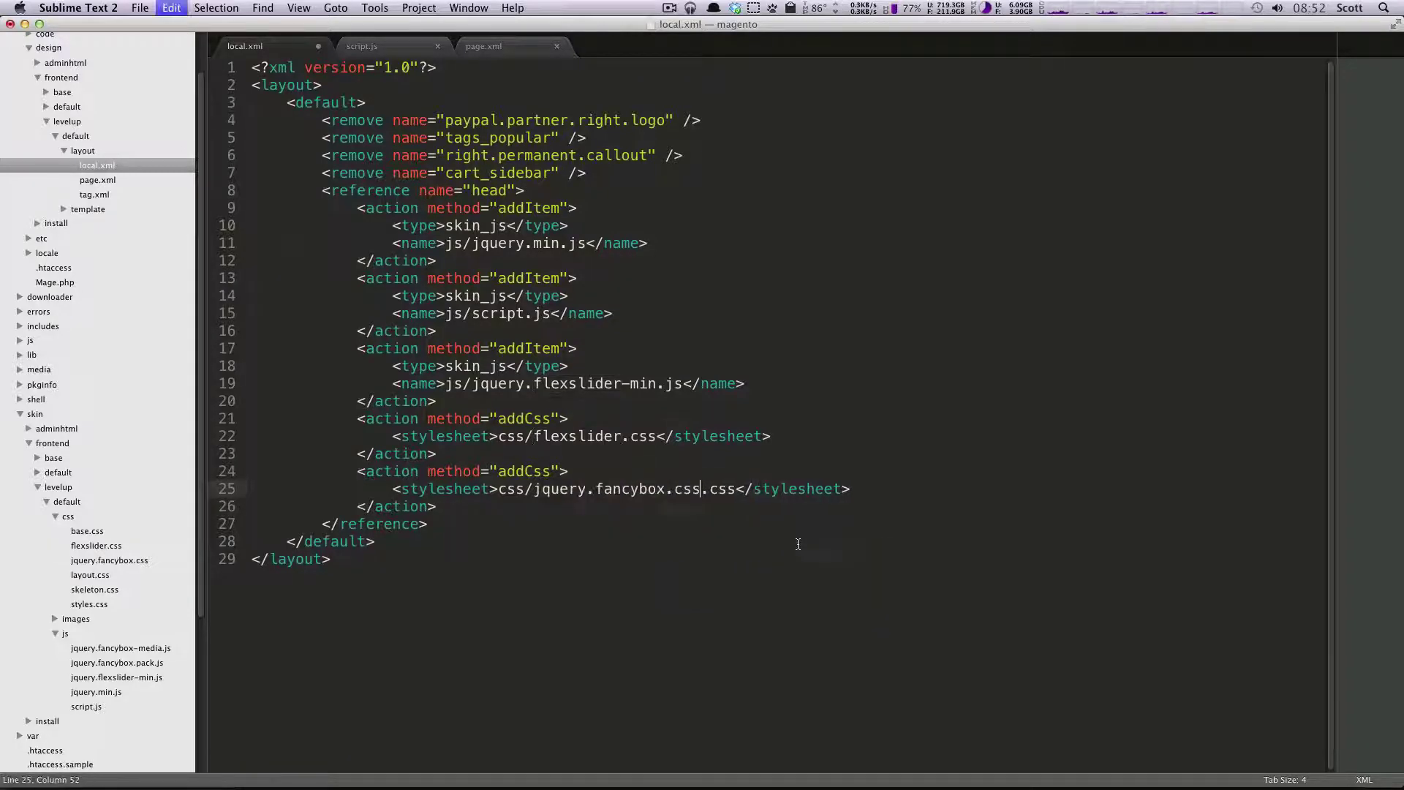
pyautogui.press('Delete')
pyautogui.press('Delete')
pyautogui.press('Delete')
pyautogui.press('Delete')
pyautogui.press('super+s')
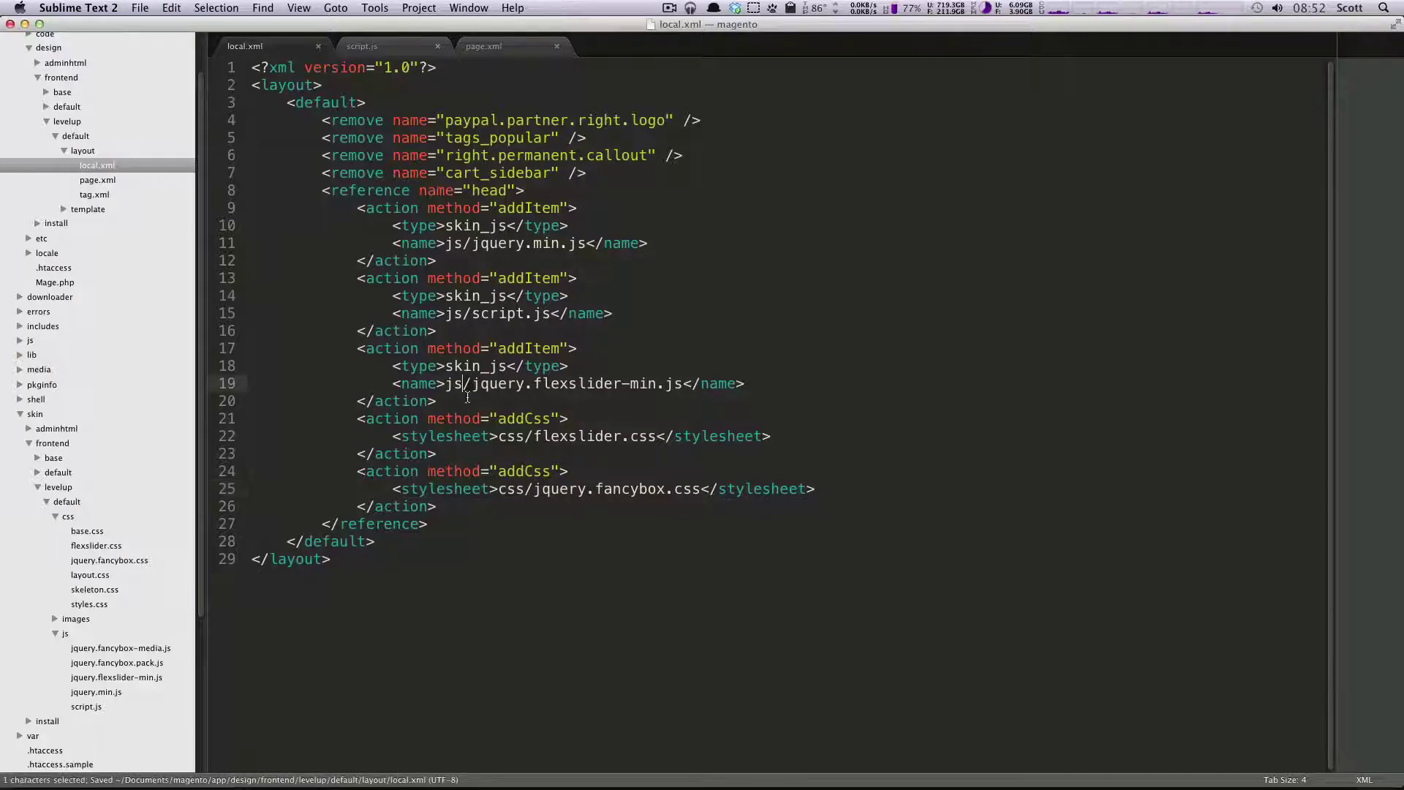
# Duplicate the script.js and flexslider addItem blocks below the originals.
pyautogui.moveTo(468, 402); pyautogui.dragTo(208, 283)
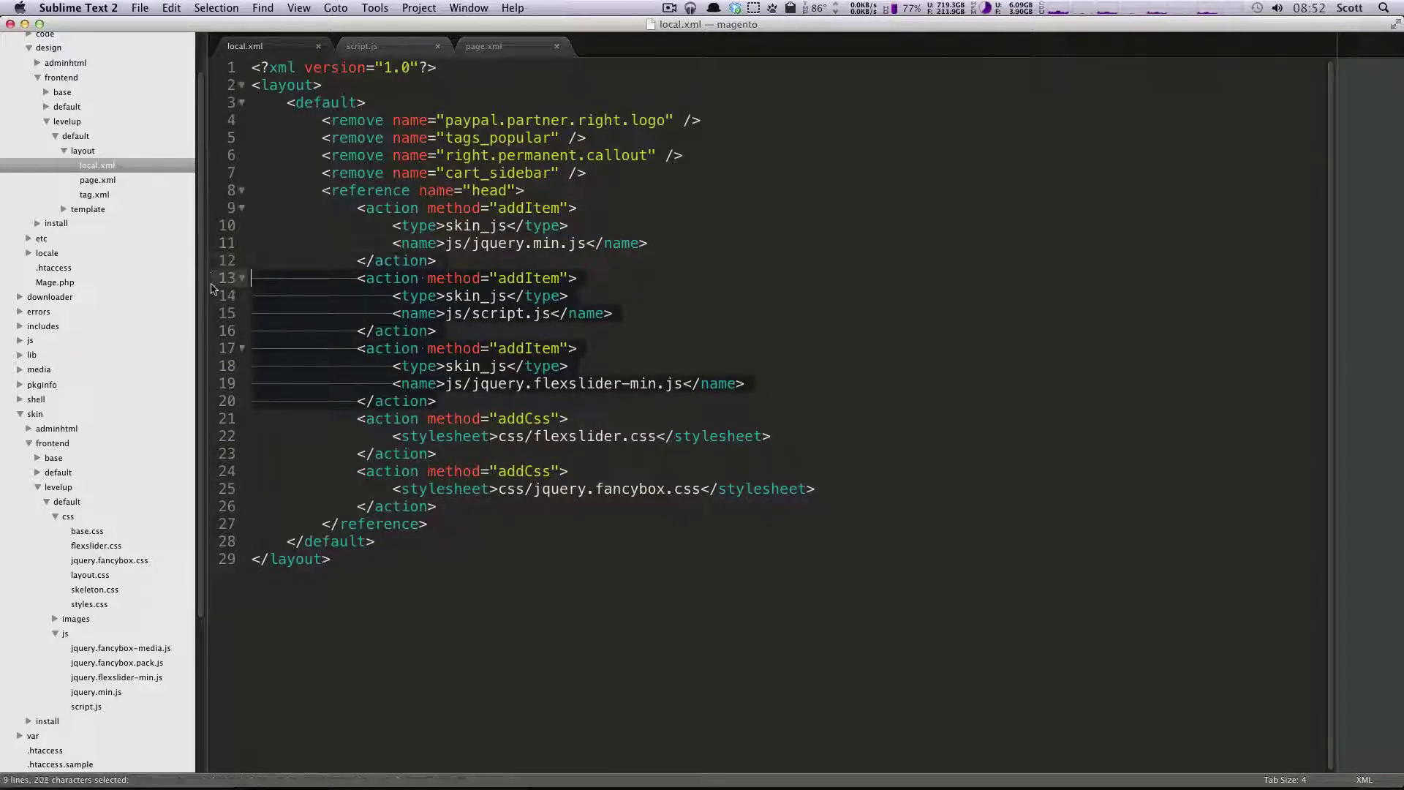
pyautogui.press('super+c')
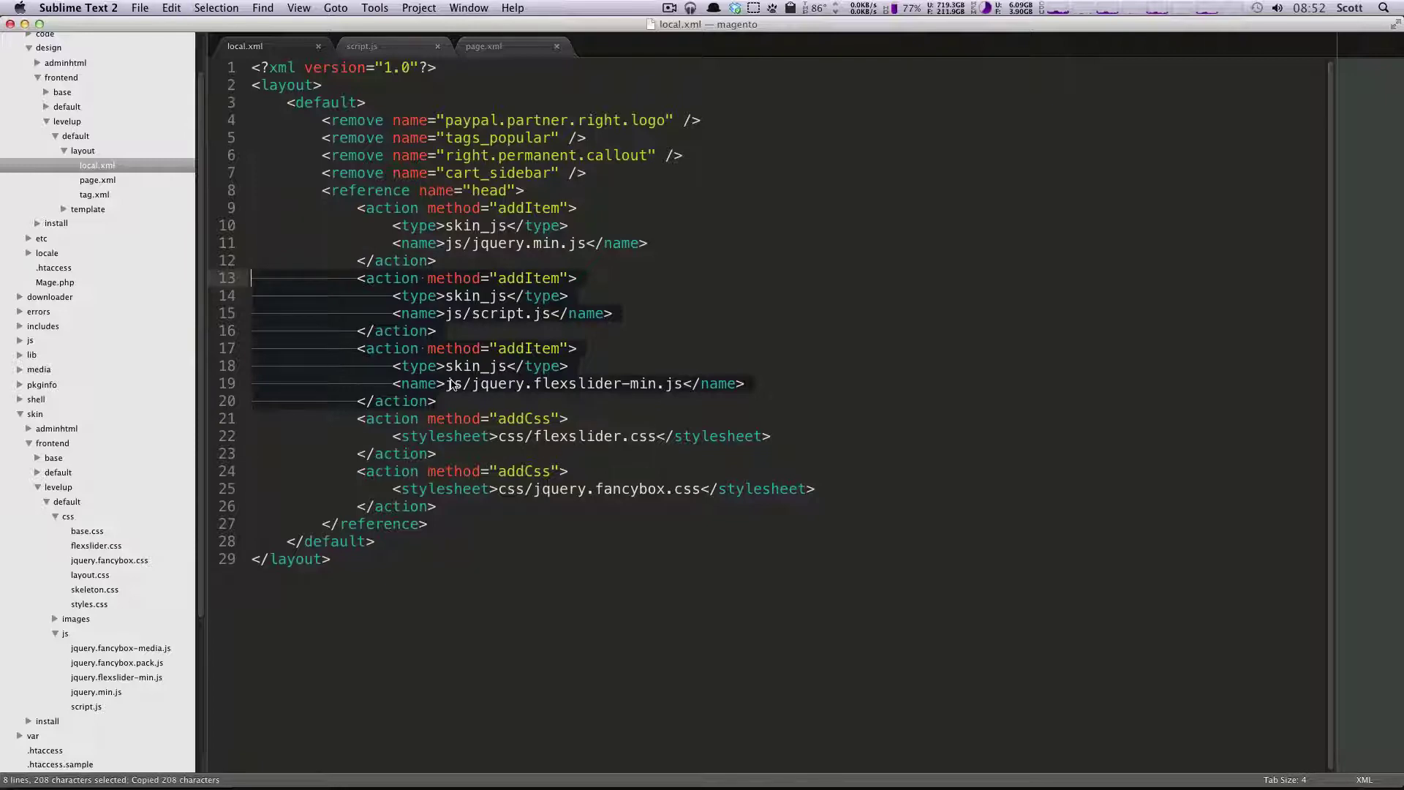
pyautogui.click(457, 404)
pyautogui.press('Return')
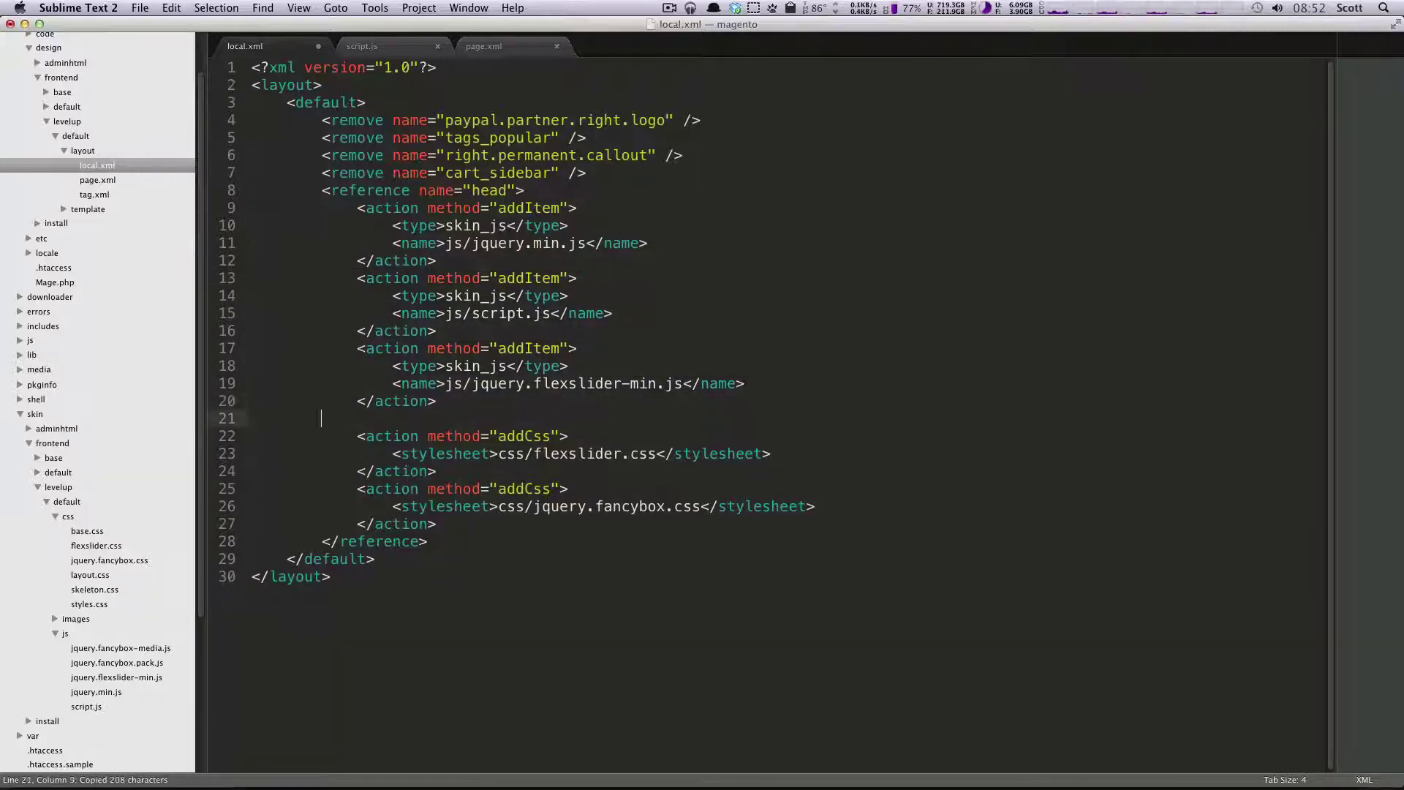
pyautogui.press('super+v')
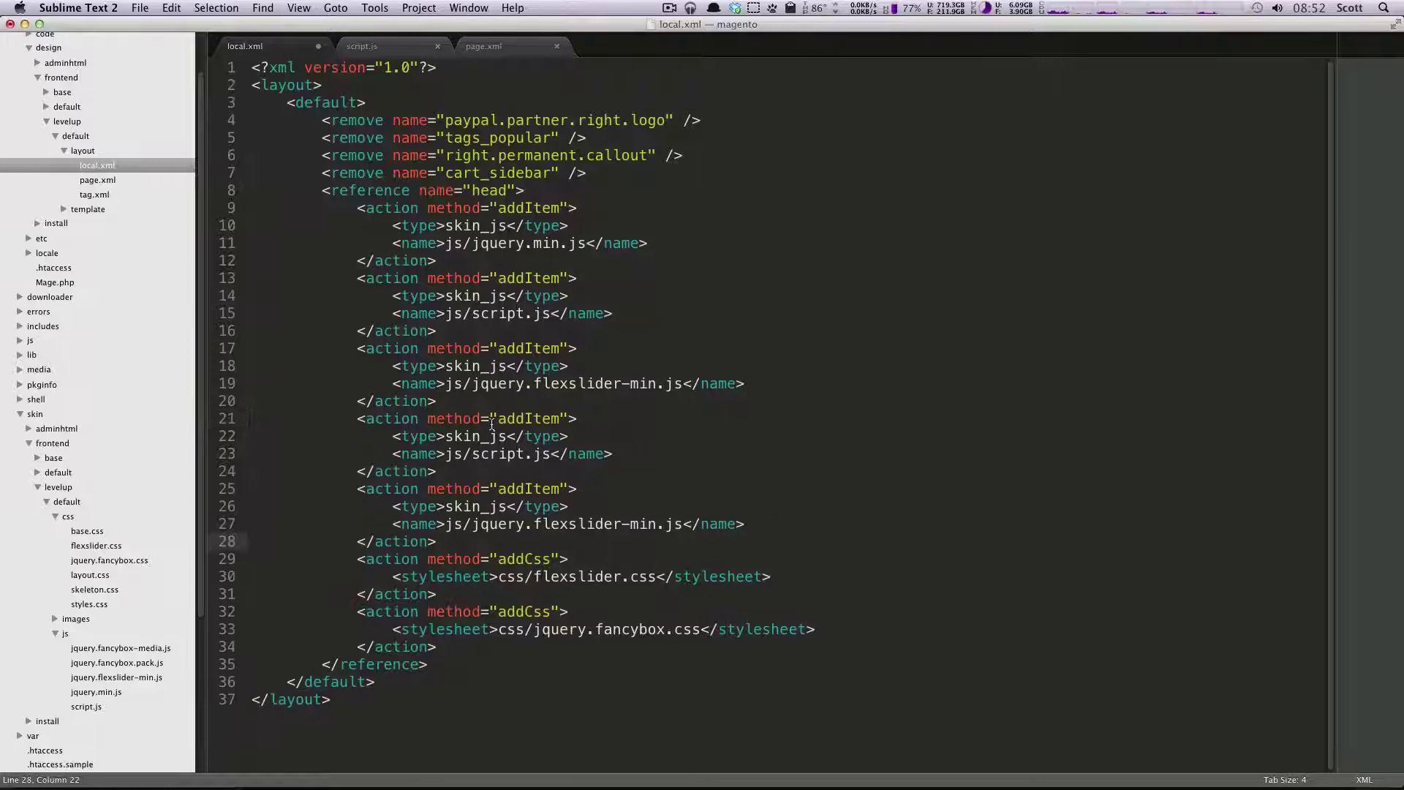
pyautogui.click(498, 454)
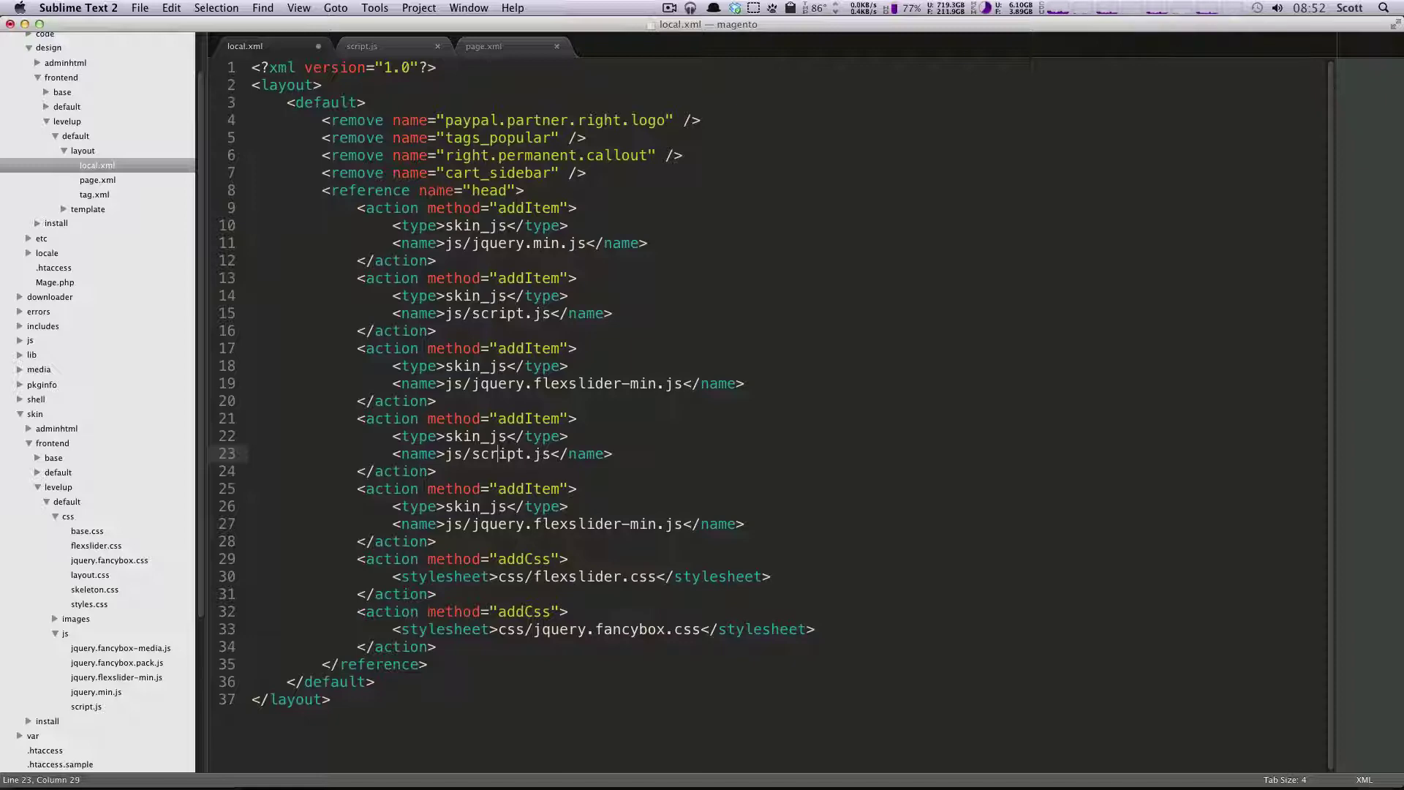
pyautogui.press('super+Tab')
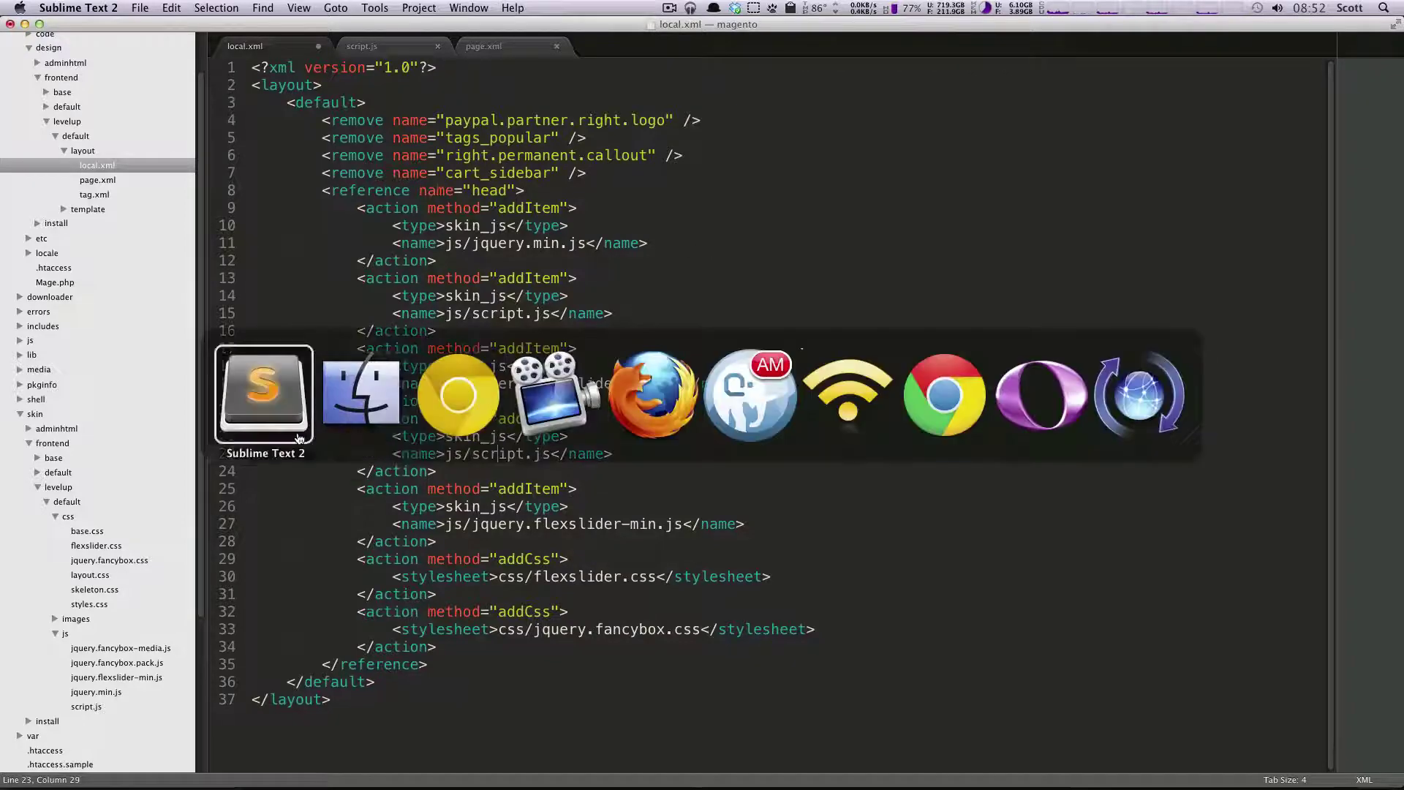
pyautogui.press('super+Tab')
pyautogui.click(465, 313)
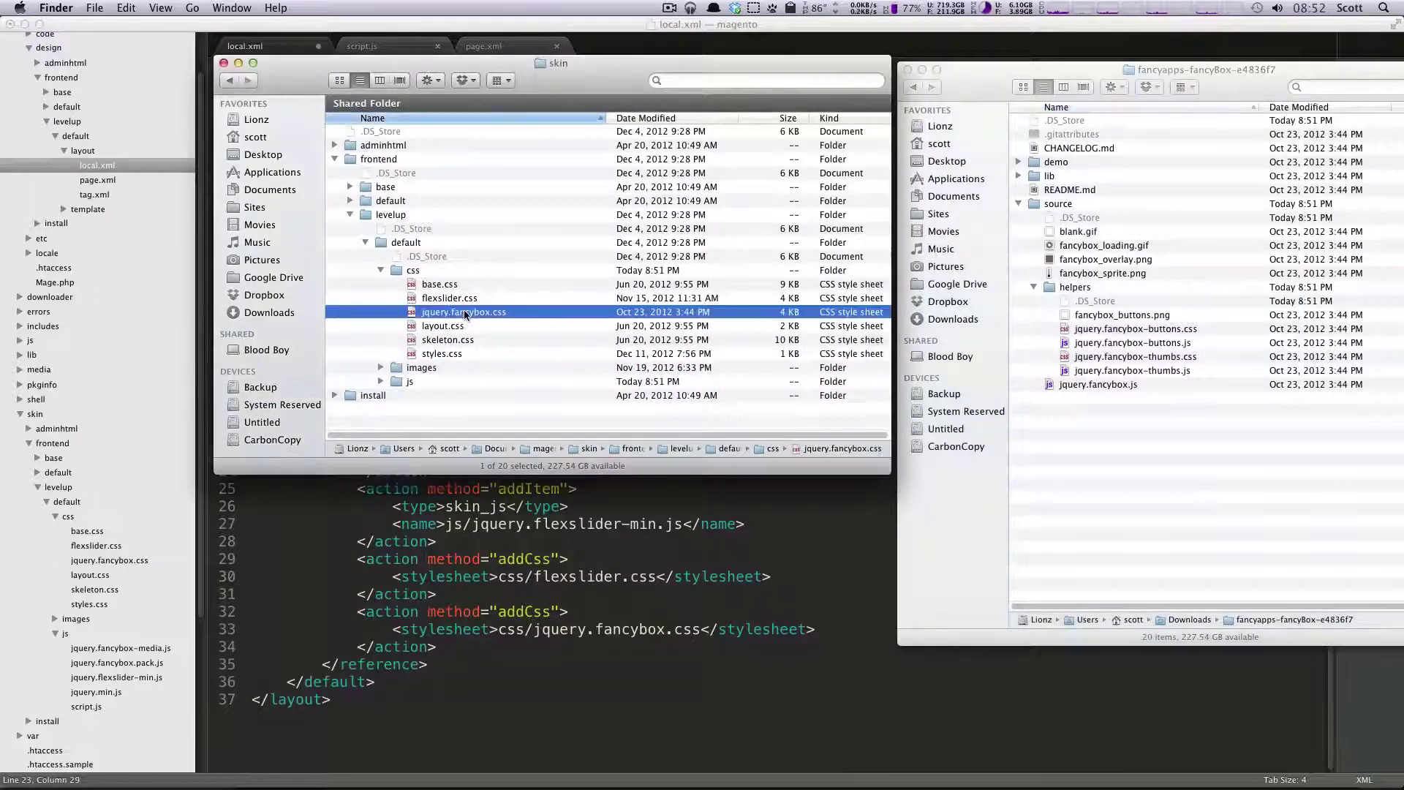
pyautogui.click(381, 381)
pyautogui.click(439, 395)
pyautogui.scroll(-3, 430, 388)
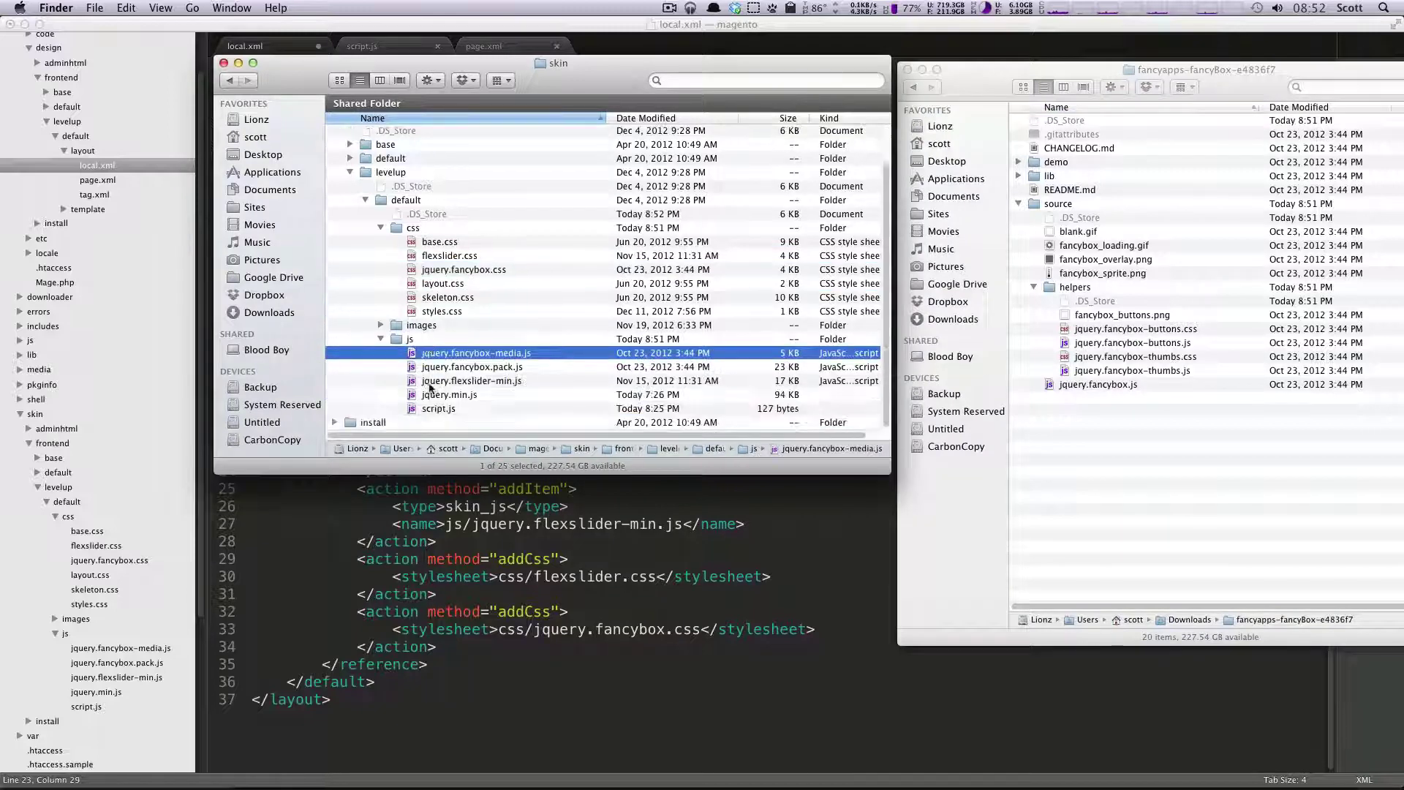
pyautogui.click(465, 354)
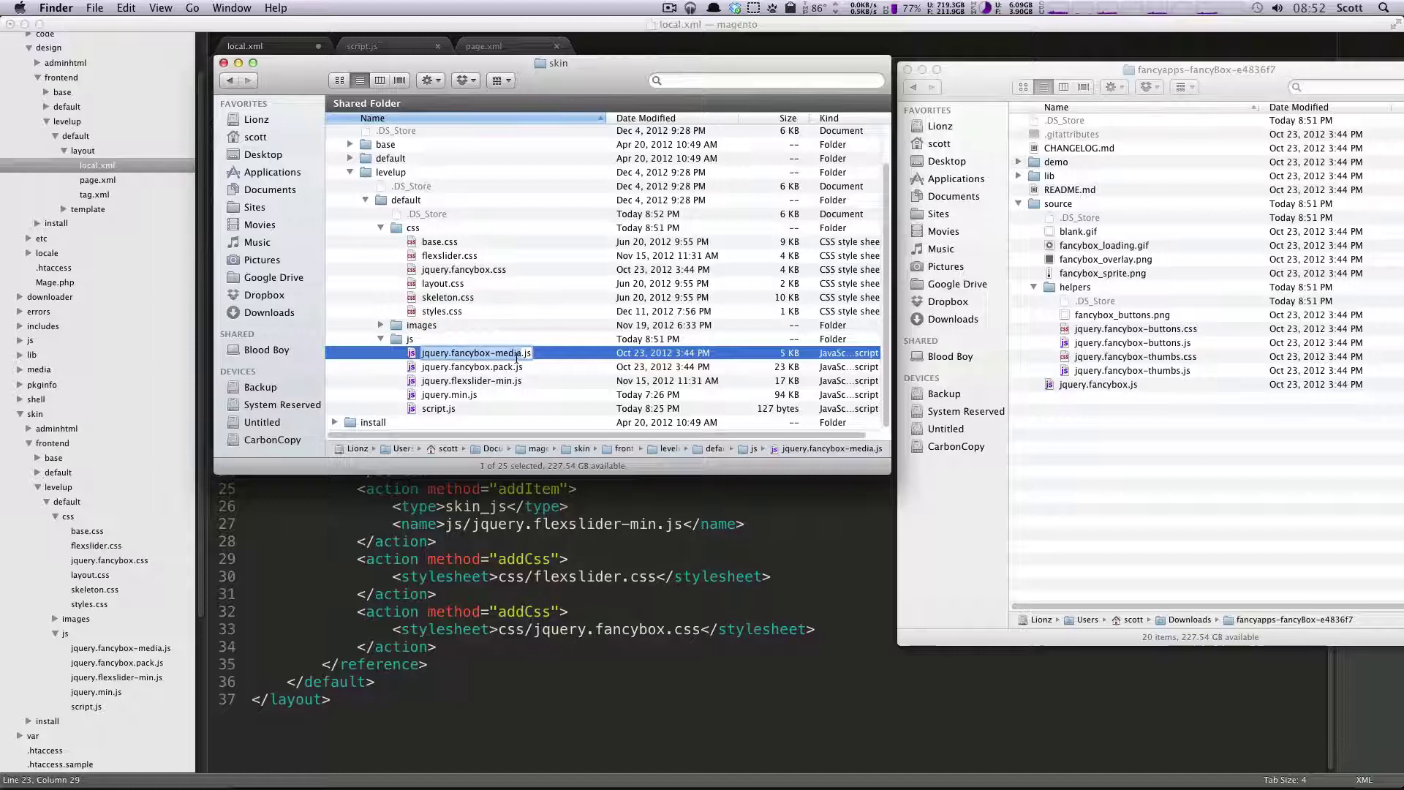
pyautogui.click(500, 367)
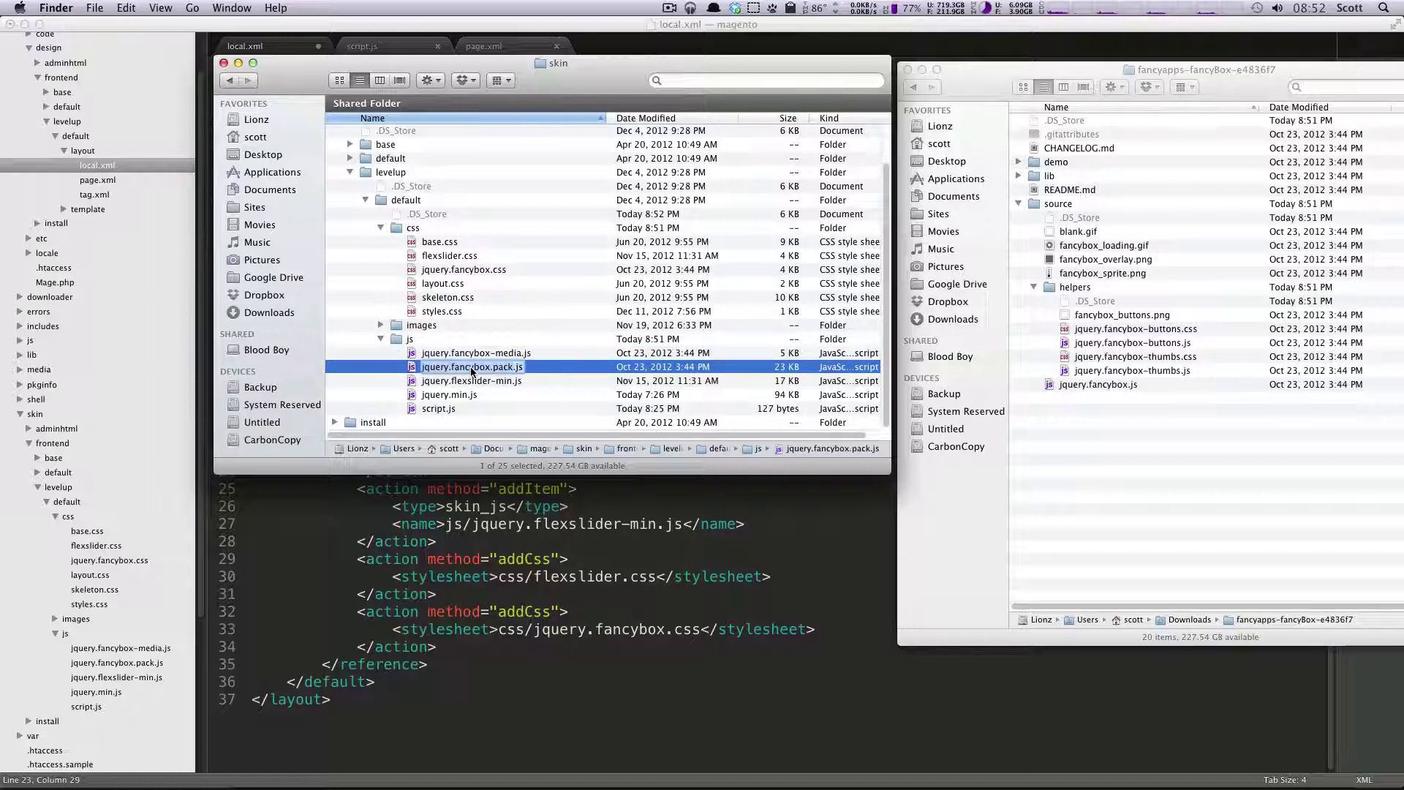
pyautogui.click(551, 536)
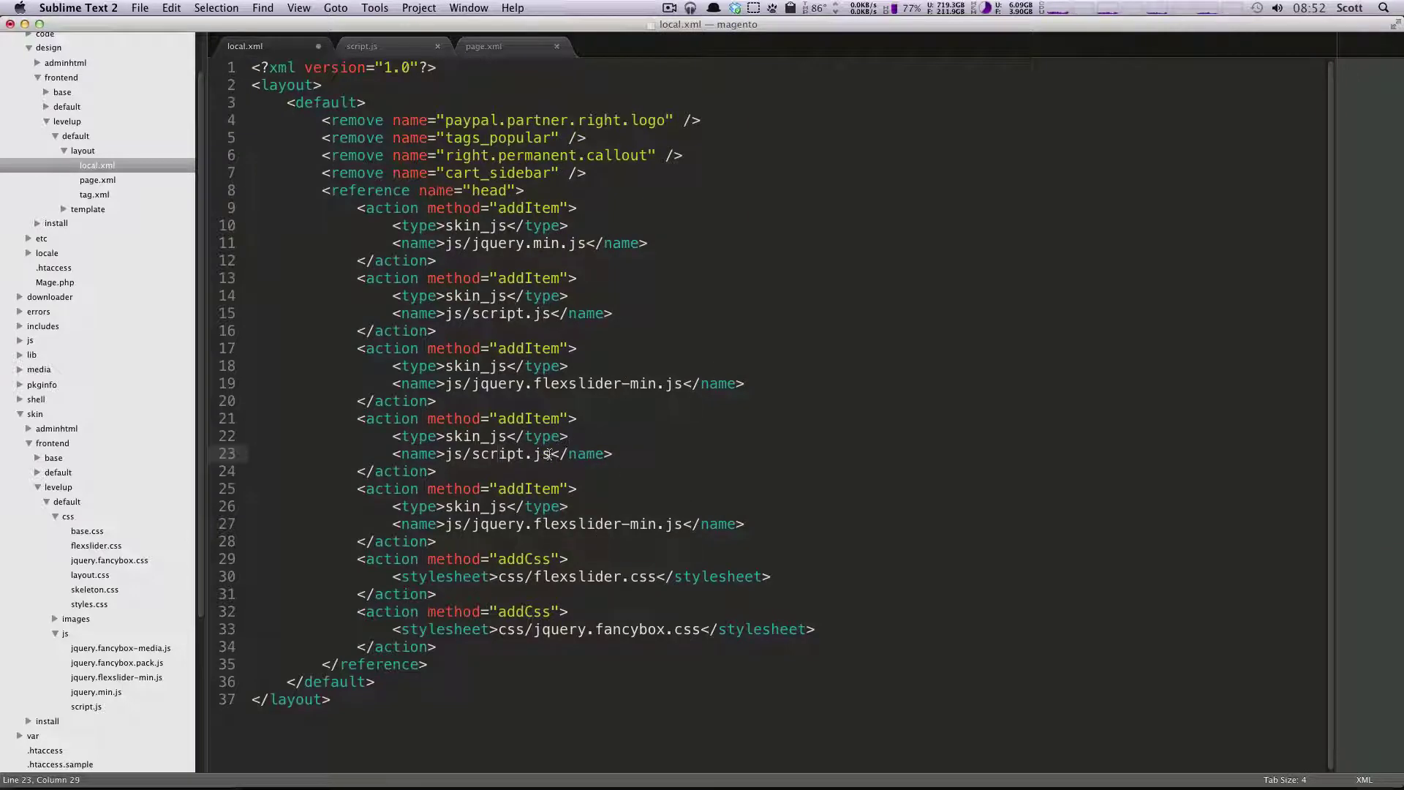
# Replace script.js on line 23 with jquery.fancybox.pack.js from the clipboard history.
pyautogui.moveTo(551, 454); pyautogui.dragTo(472, 454)
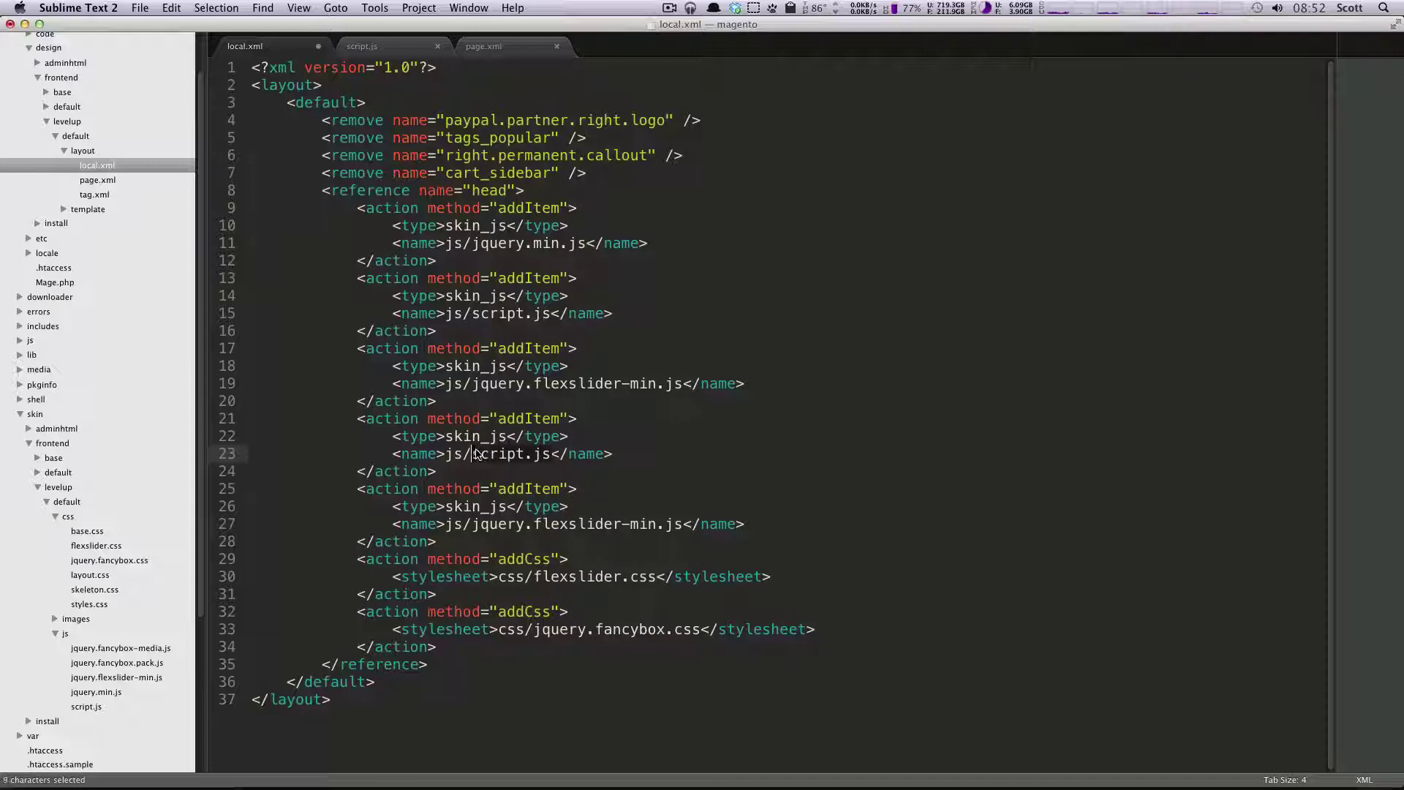
pyautogui.press('super+shift+v')
pyautogui.moveTo(604, 484)
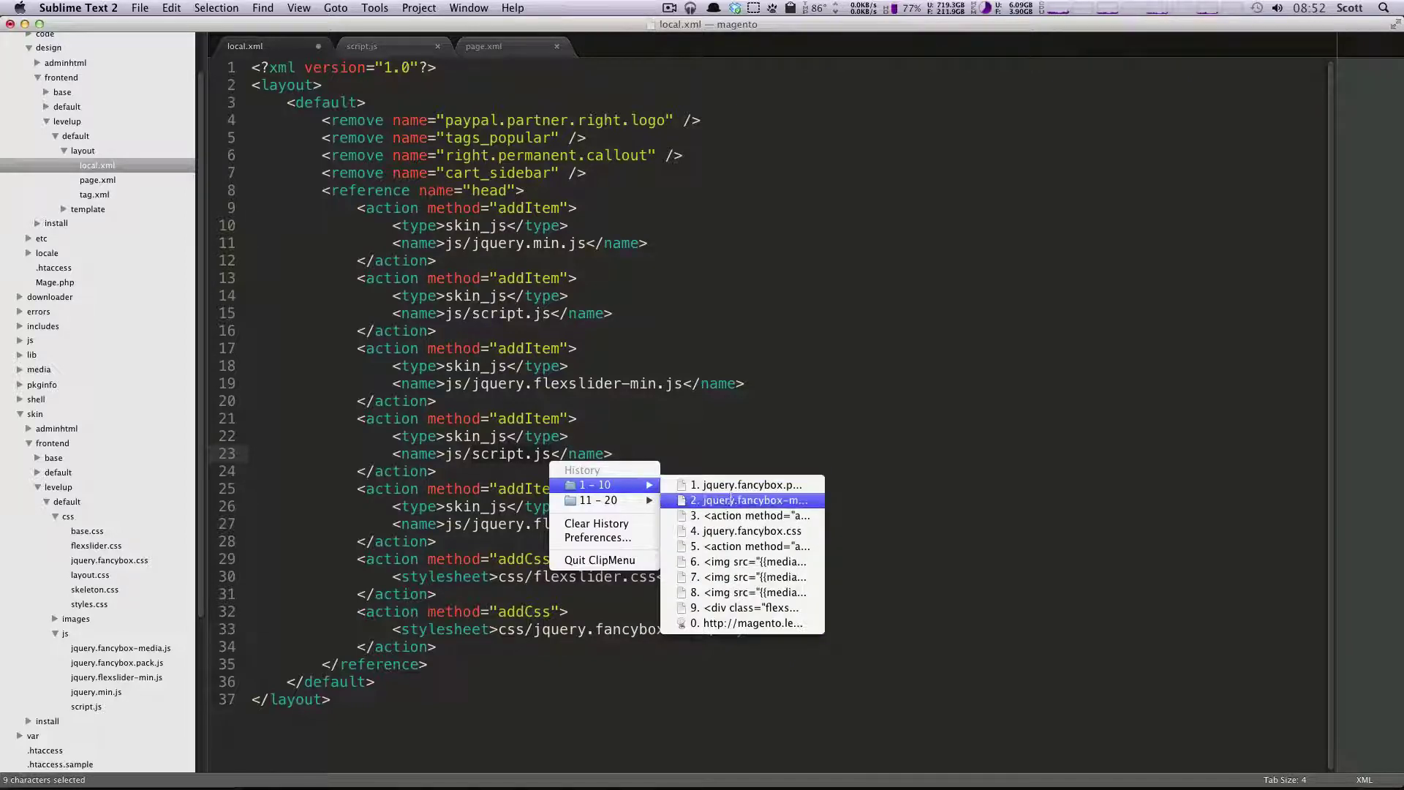
pyautogui.click(785, 501)
pyautogui.press('super+z')
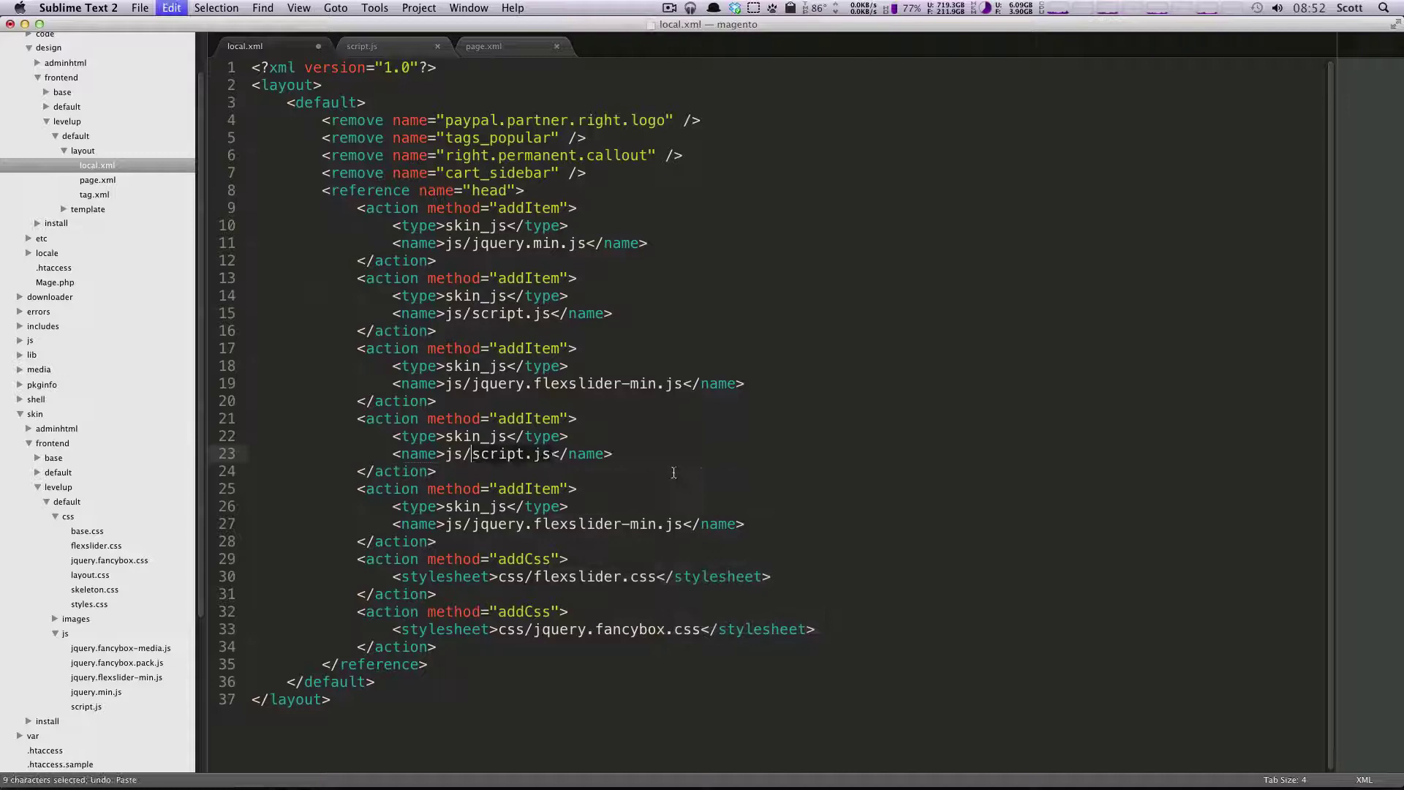
pyautogui.press('super+shift+v')
pyautogui.press('Right')
pyautogui.press('Down')
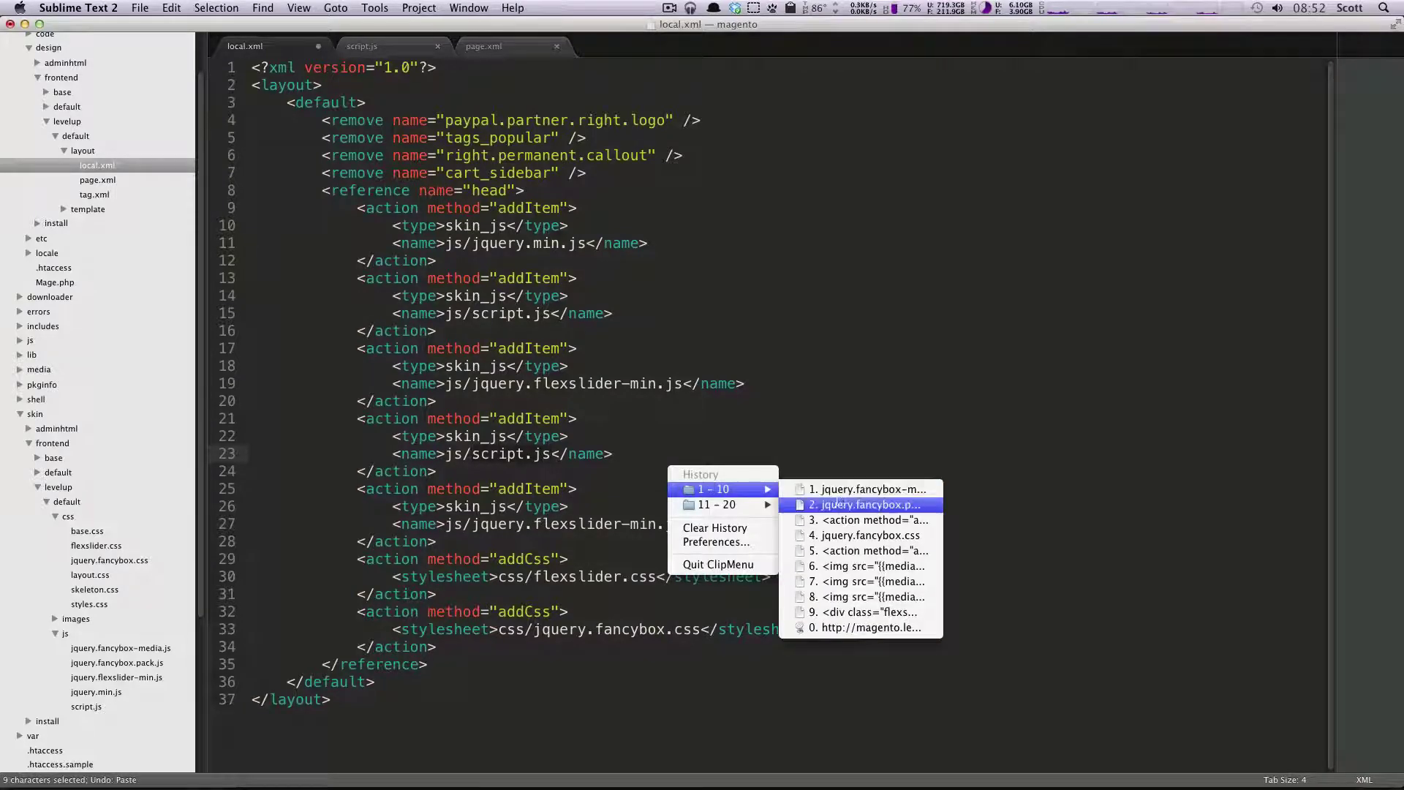
pyautogui.press('Return')
# Replace jquery.flexslider-min.js on line 27 with jquery.fancybox-media.js and save local.xml.
pyautogui.moveTo(682, 524); pyautogui.dragTo(471, 524)
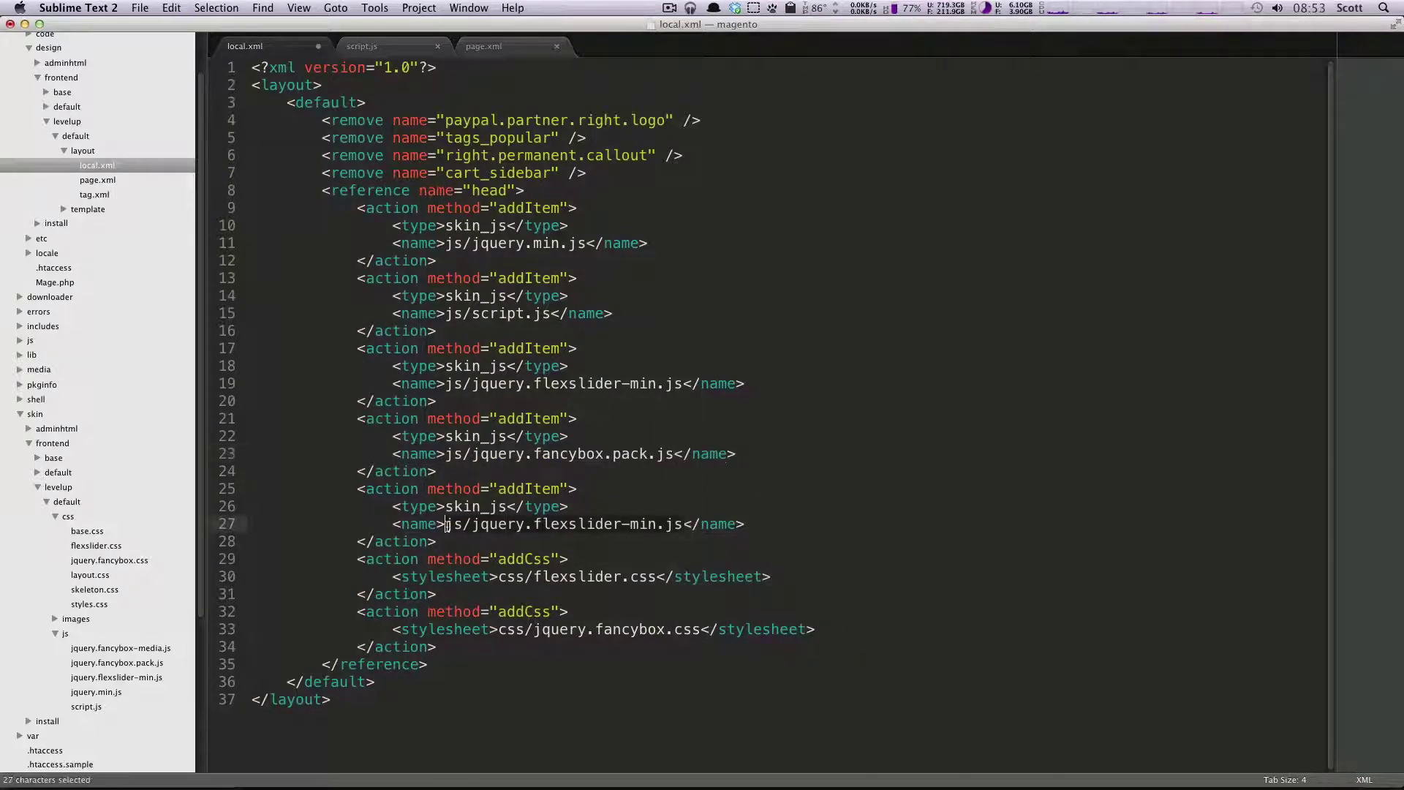
pyautogui.press('super+shift+v')
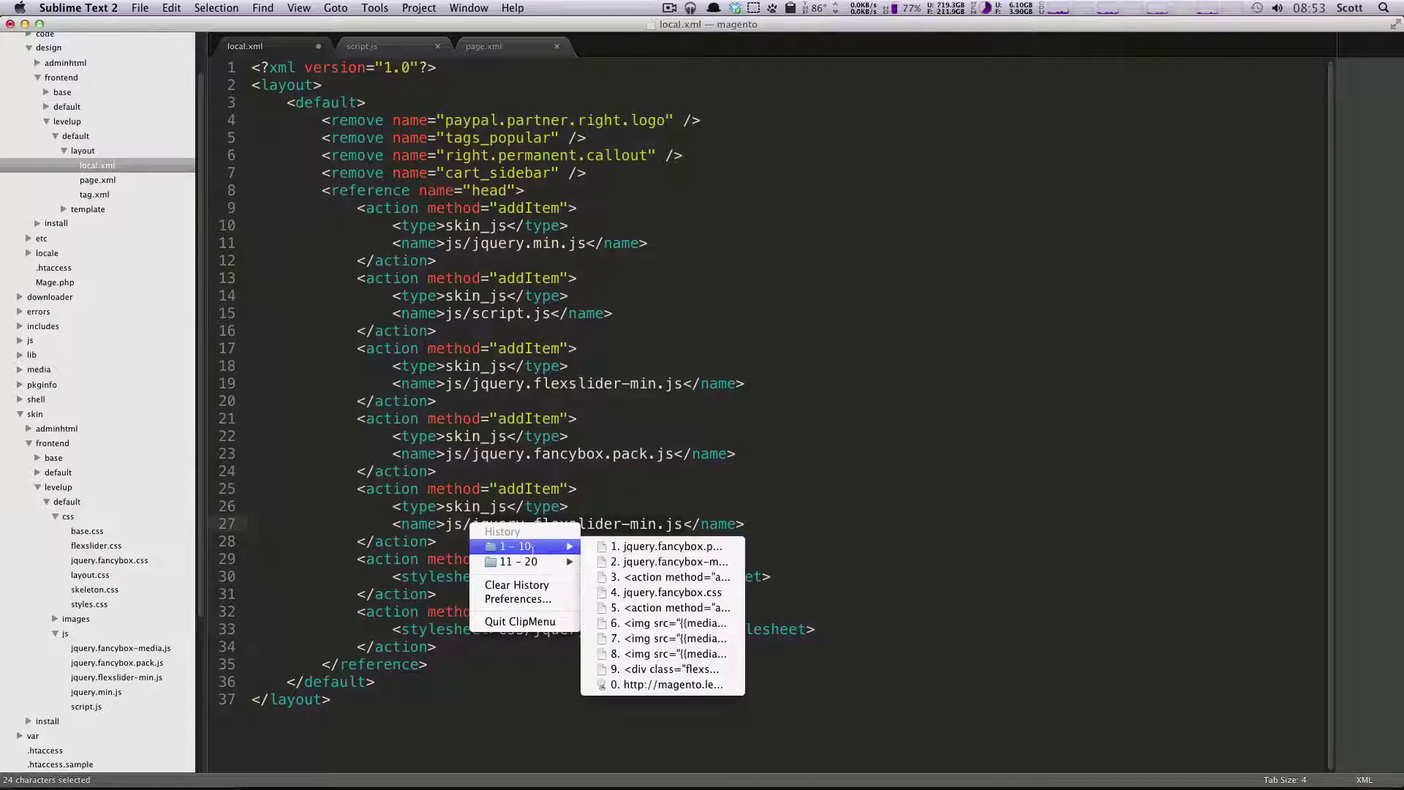
pyautogui.click(649, 561)
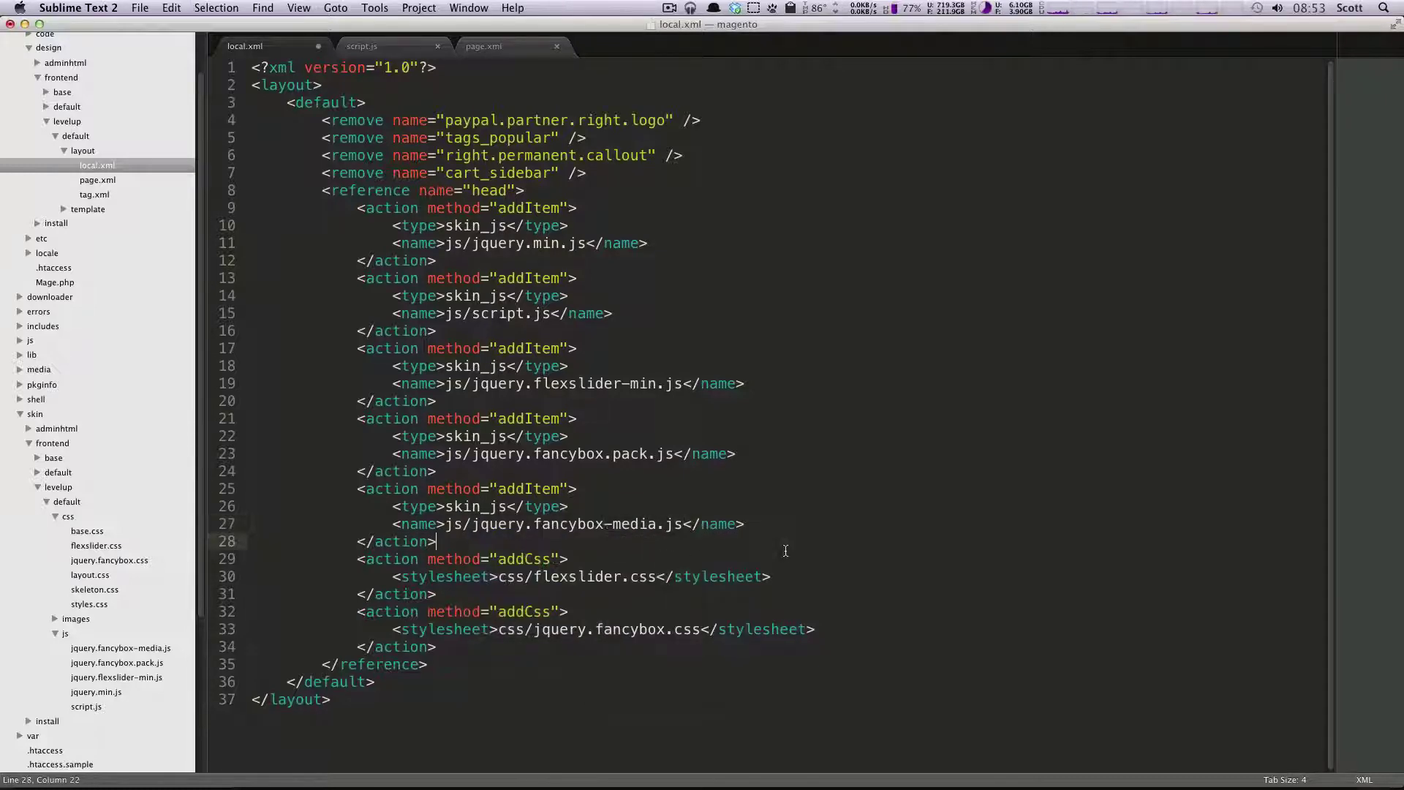
pyautogui.press('super+s')
pyautogui.press('super+Tab')
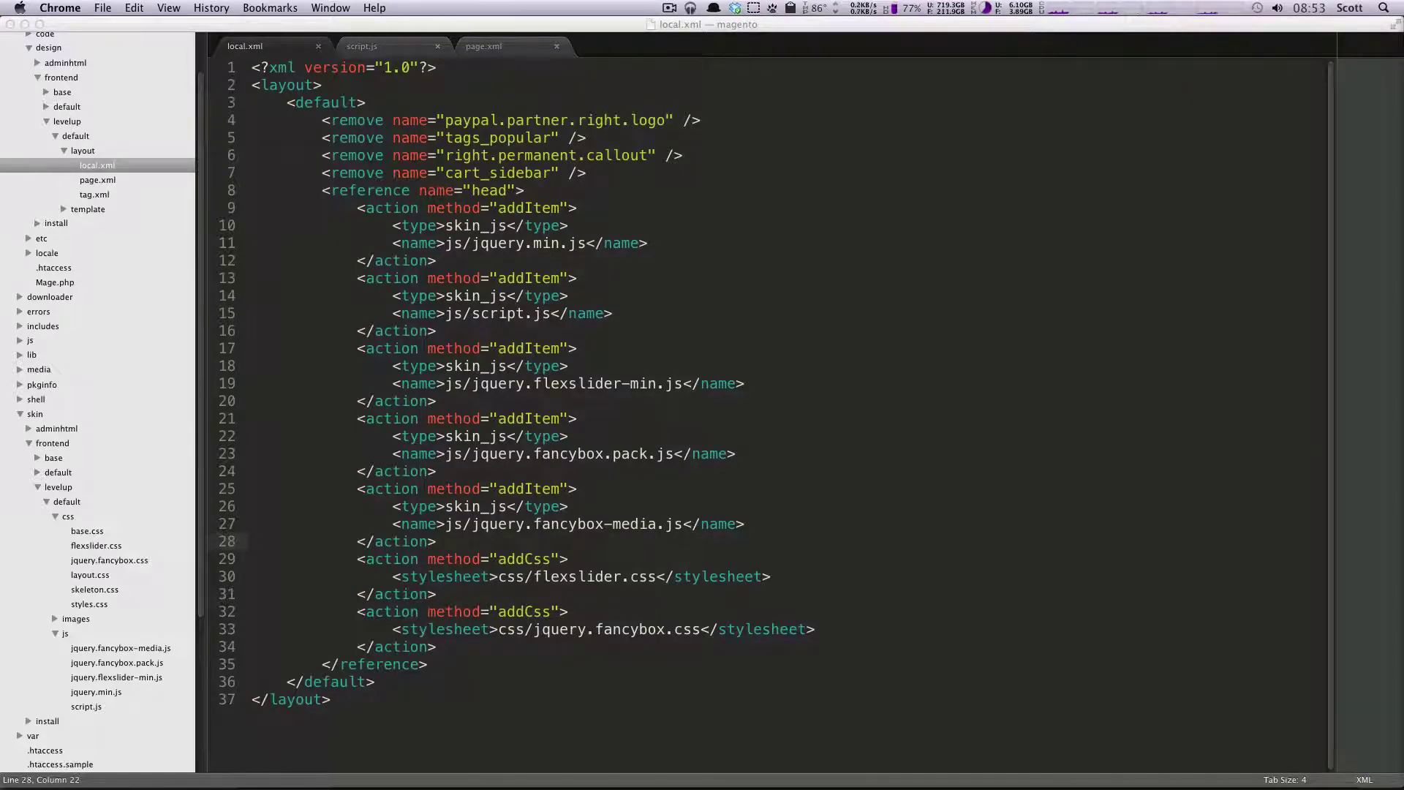
pyautogui.press('super+Tab')
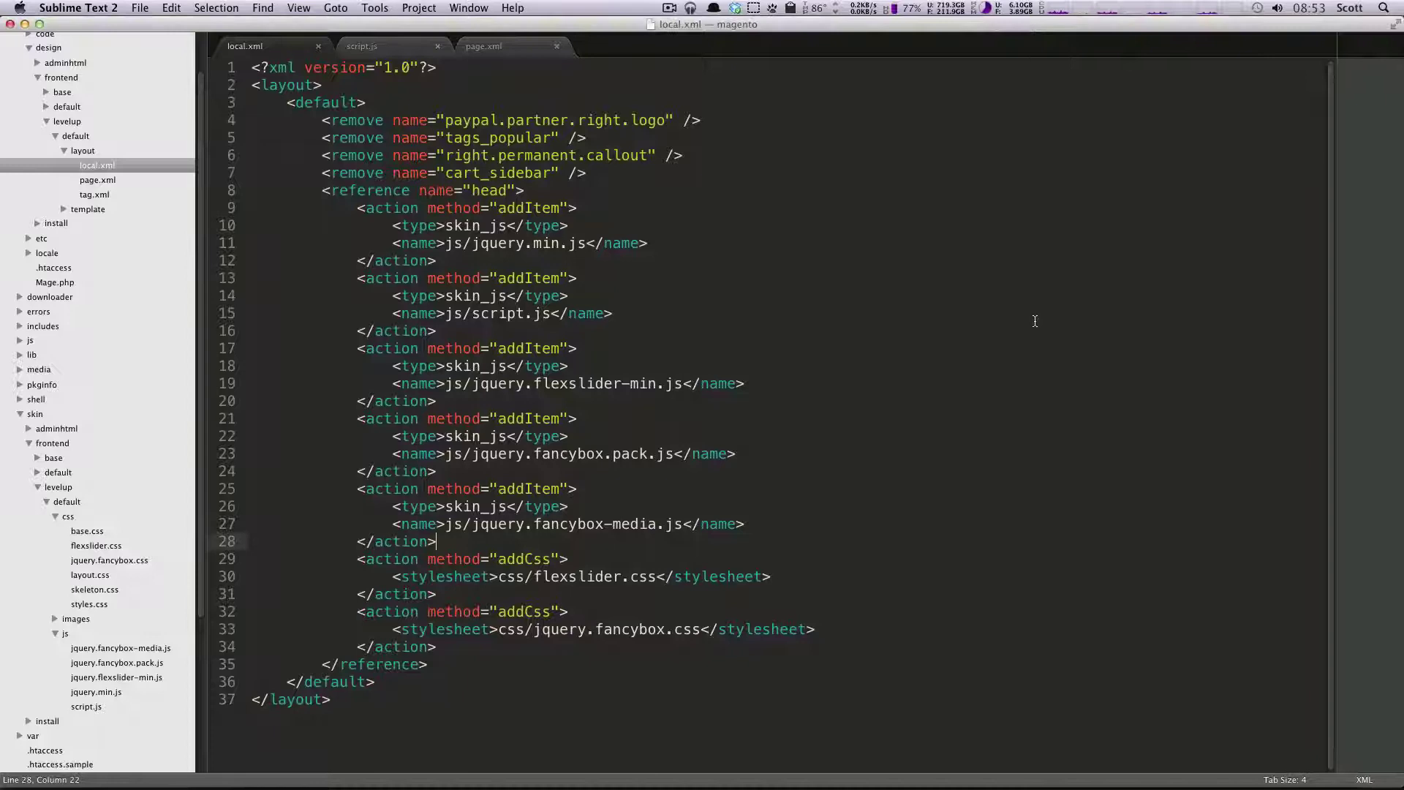
pyautogui.hotkey('ctrl', 's')
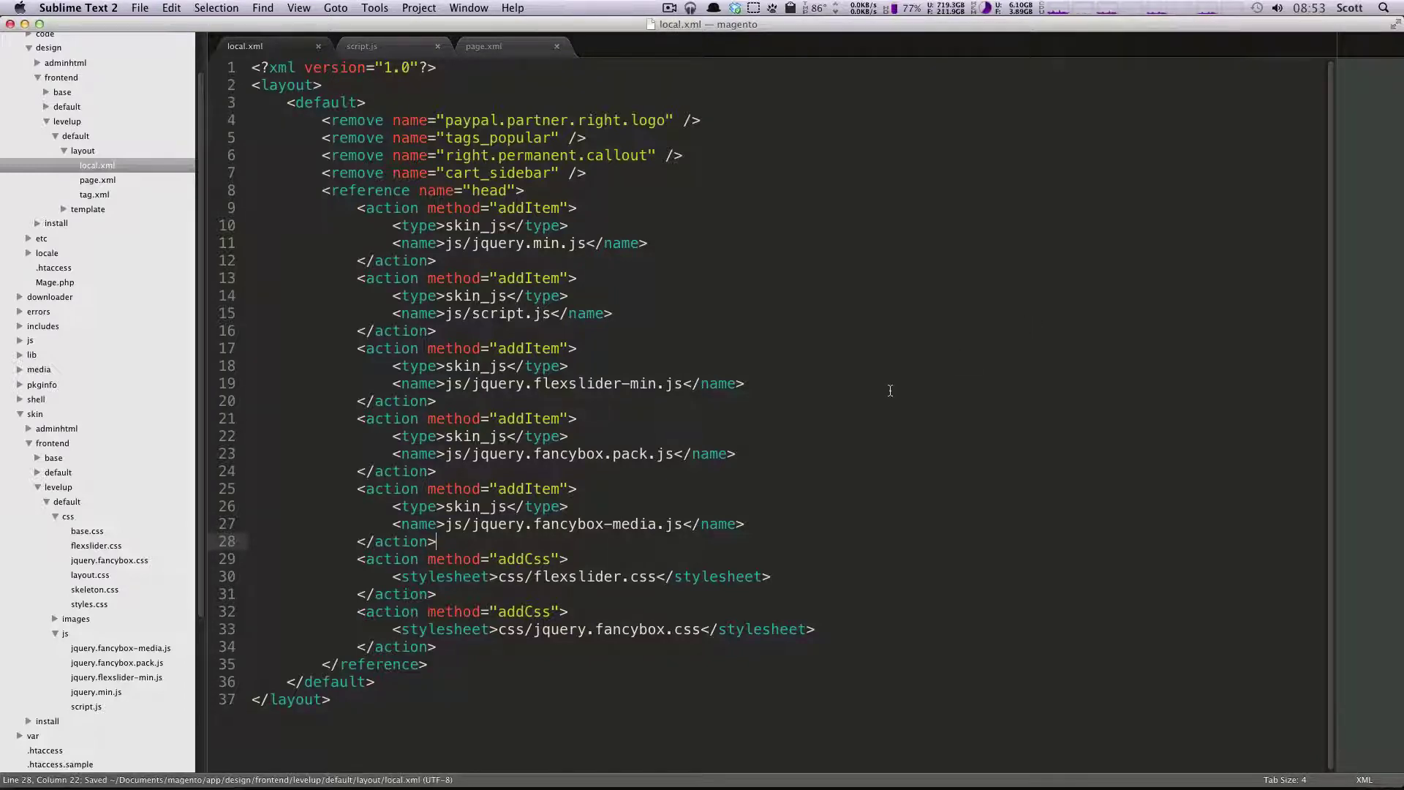
pyautogui.press('super+Tab')
pyautogui.press('super+Tab')
# Verify jquery.fancybox.css in the reloaded page source, then return to the Home page editor.
pyautogui.click(181, 34)
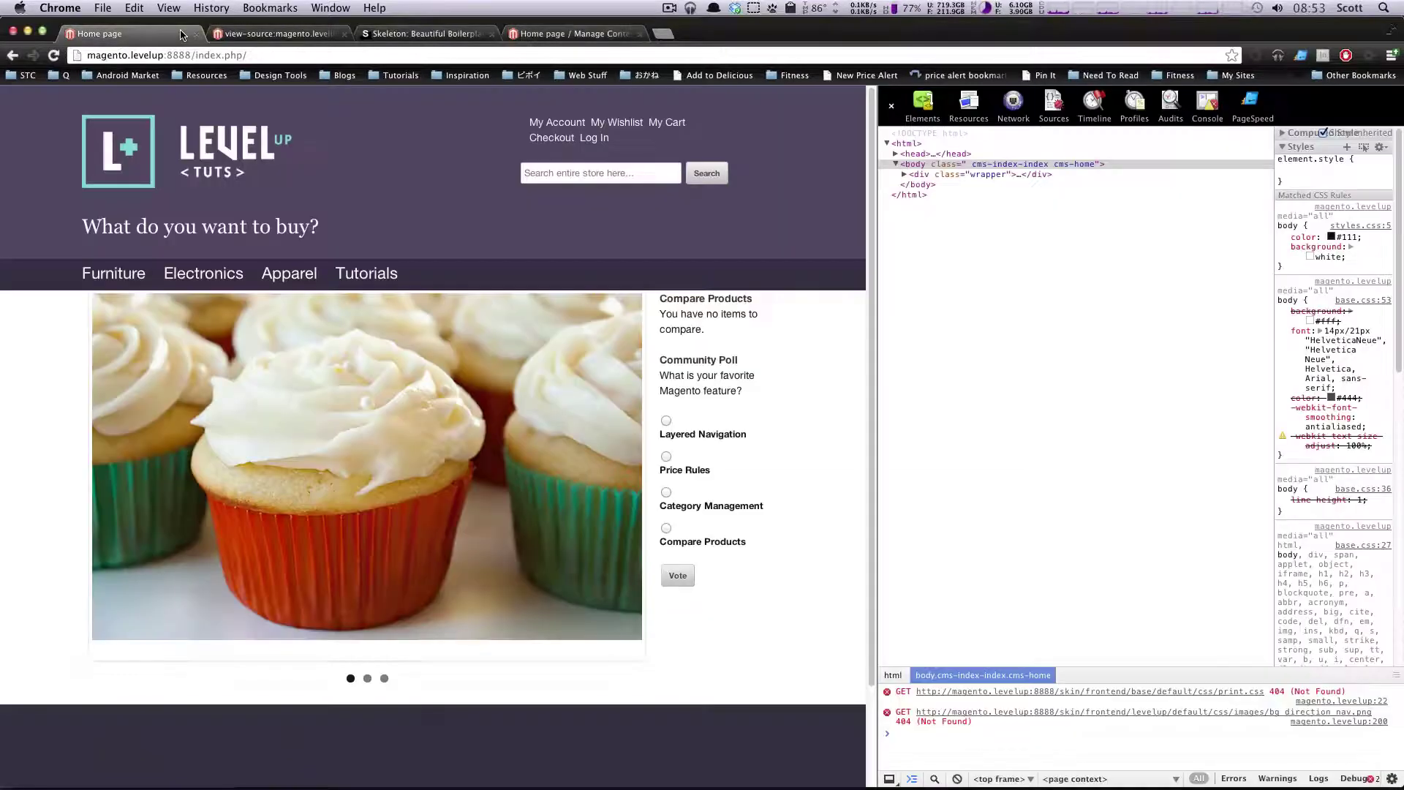
pyautogui.click(278, 34)
pyautogui.press('super+r')
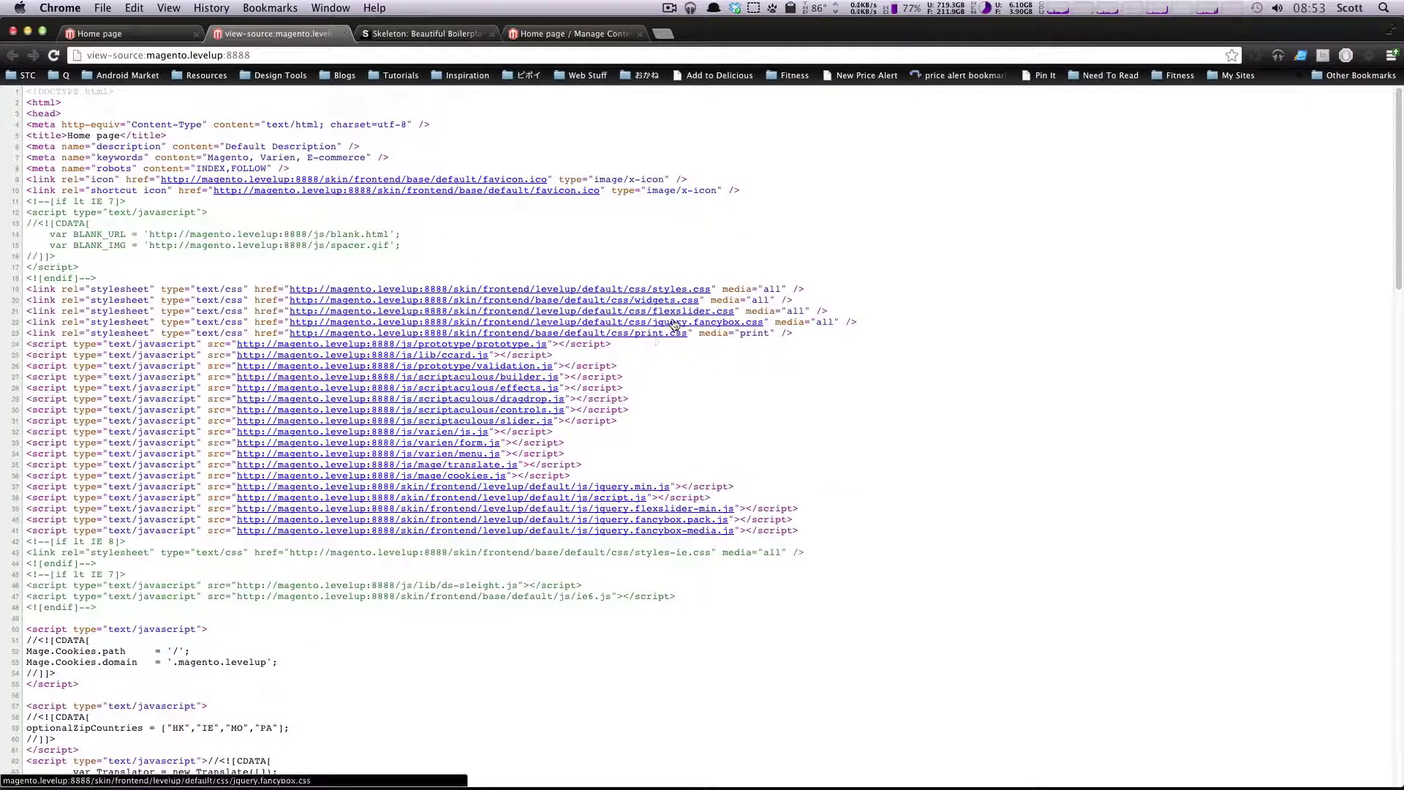
pyautogui.click(674, 329)
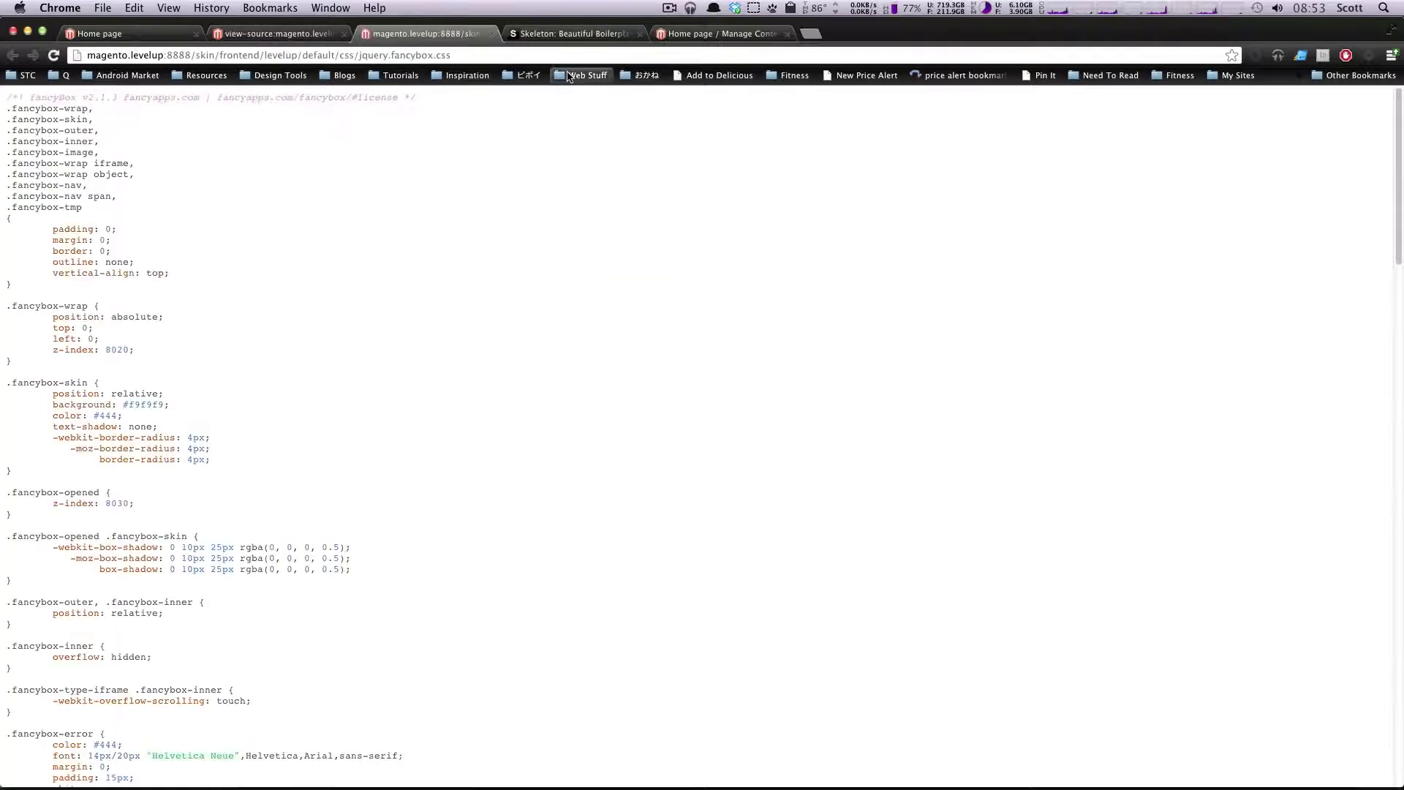
pyautogui.press('super+w')
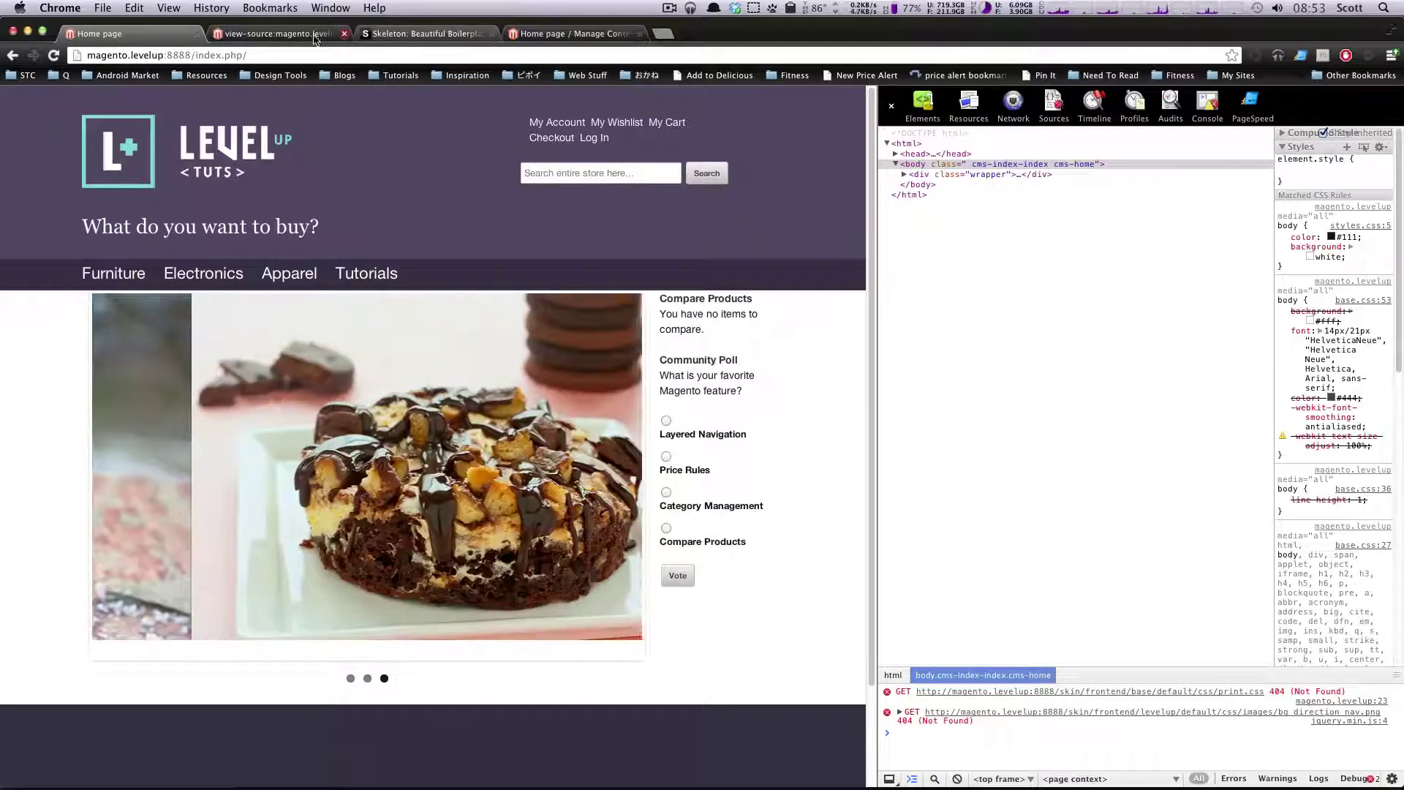
pyautogui.click(573, 37)
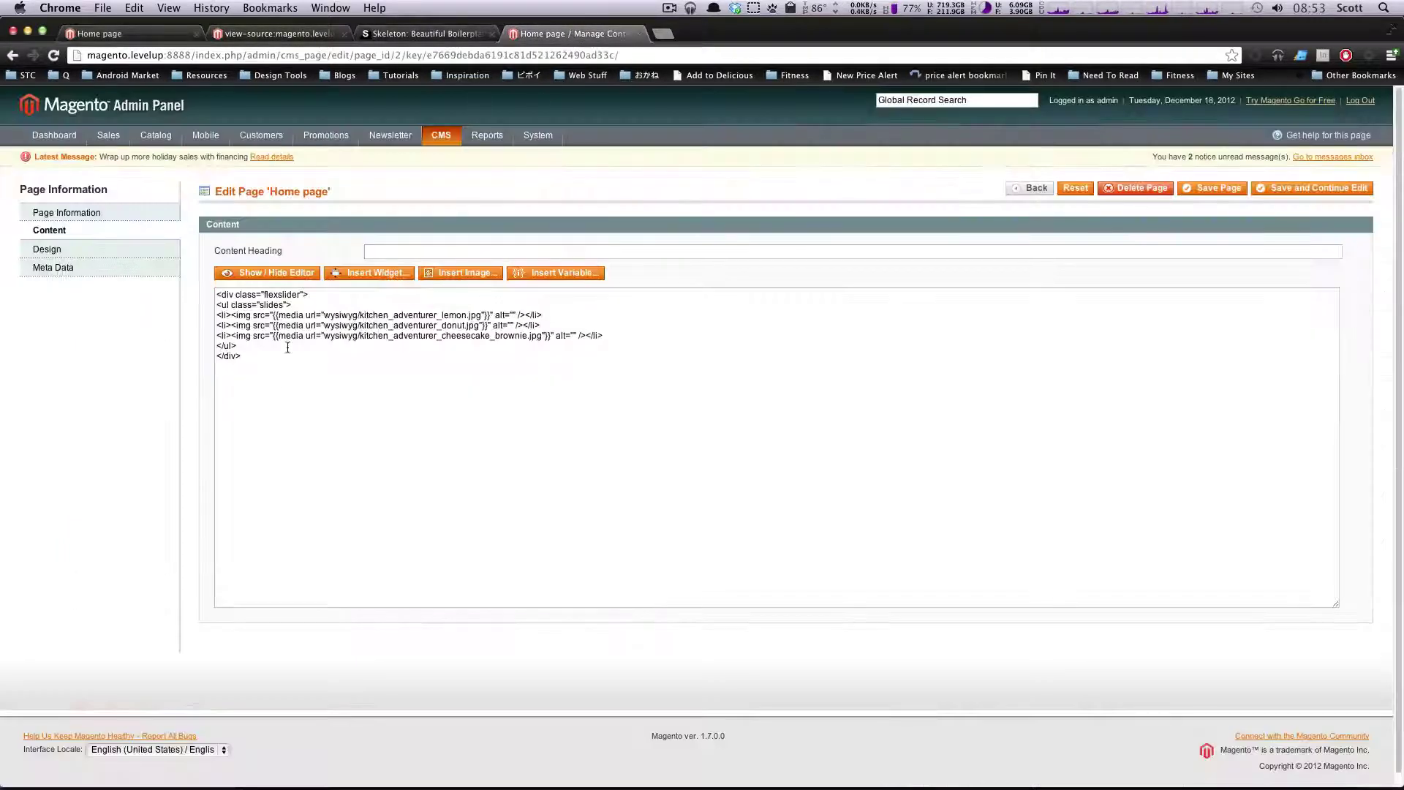
# Insert an <h2> 'Watch Our Video' link with the pasted YouTube URL above the flexslider div.
pyautogui.click(281, 394)
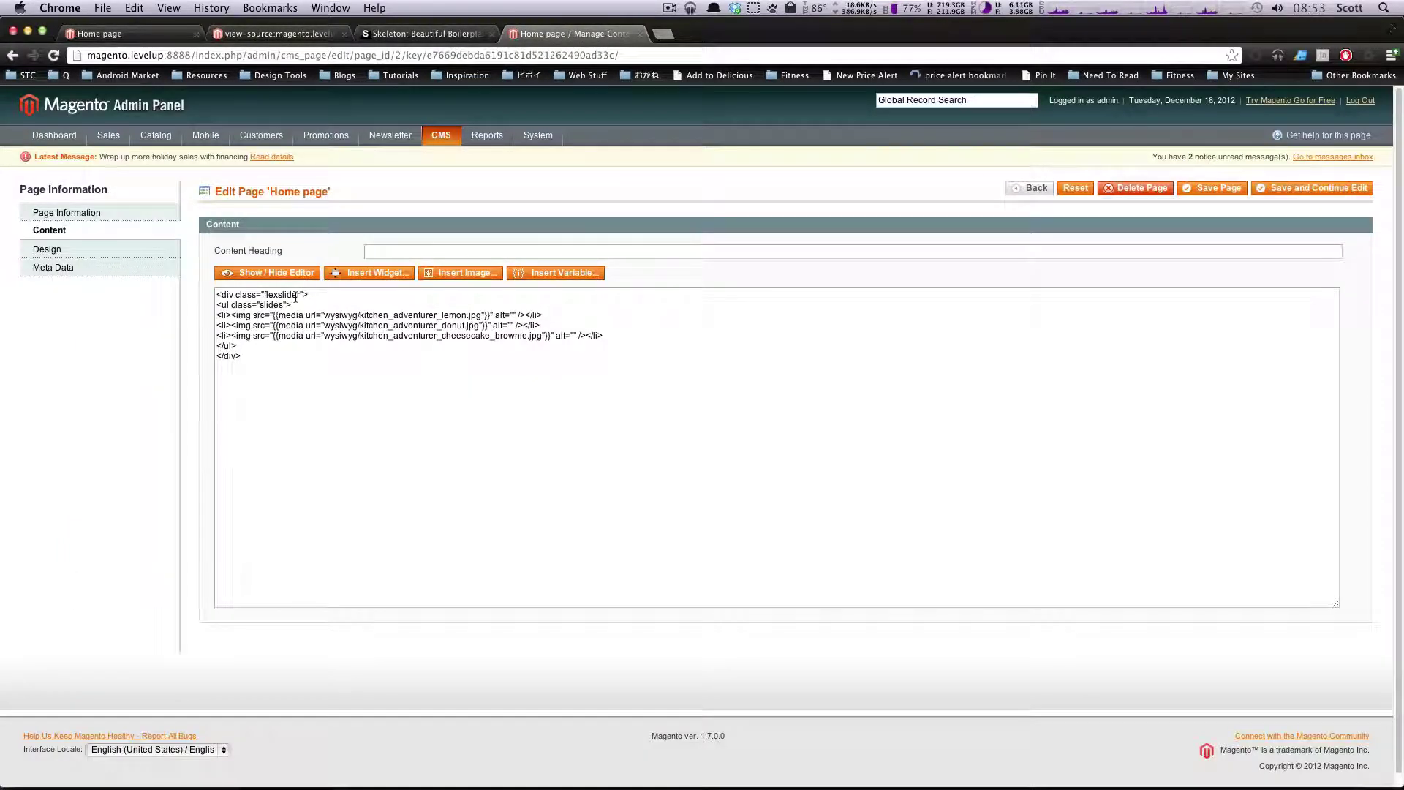
pyautogui.click(224, 295)
pyautogui.press('Return')
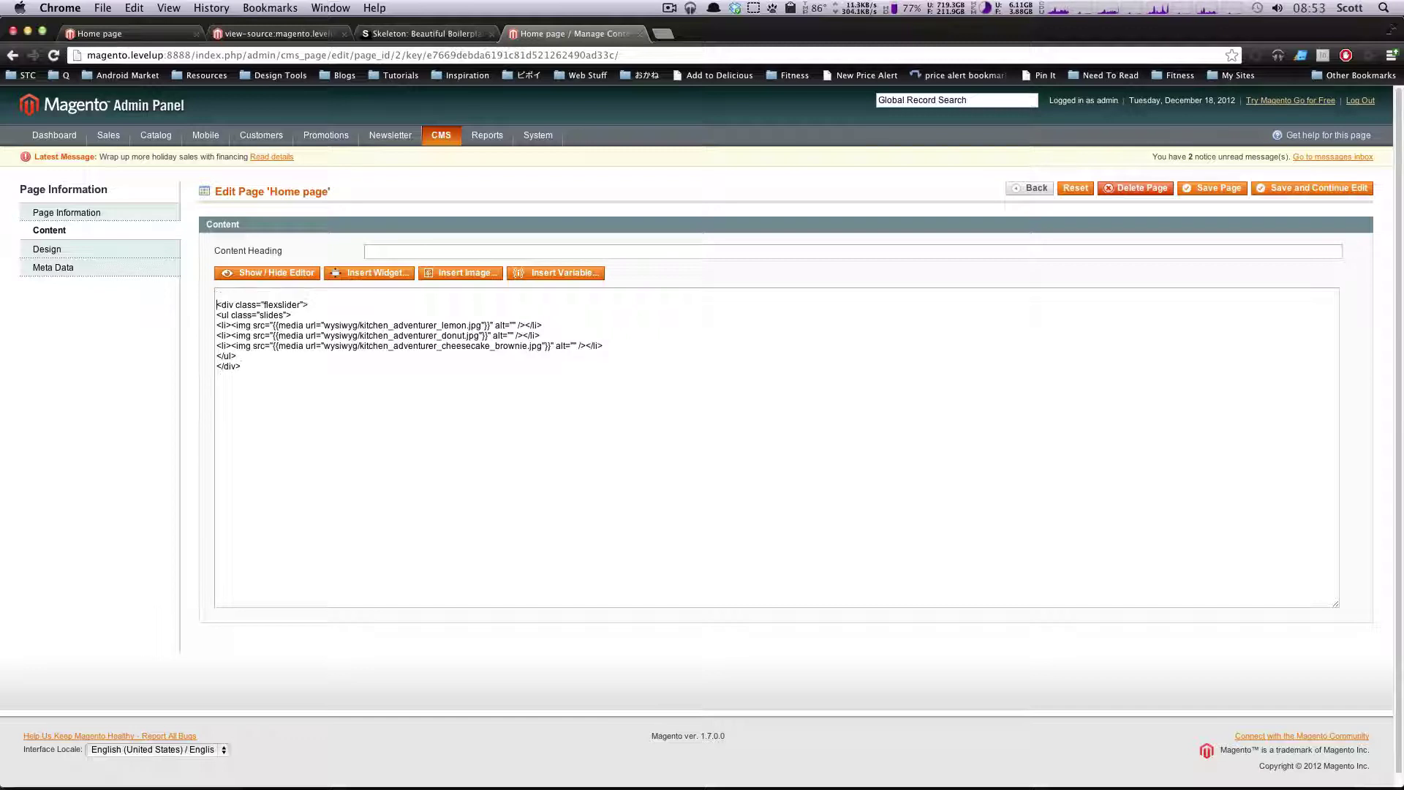
pyautogui.press('Return')
pyautogui.press('Return')
pyautogui.write('<a href=""')
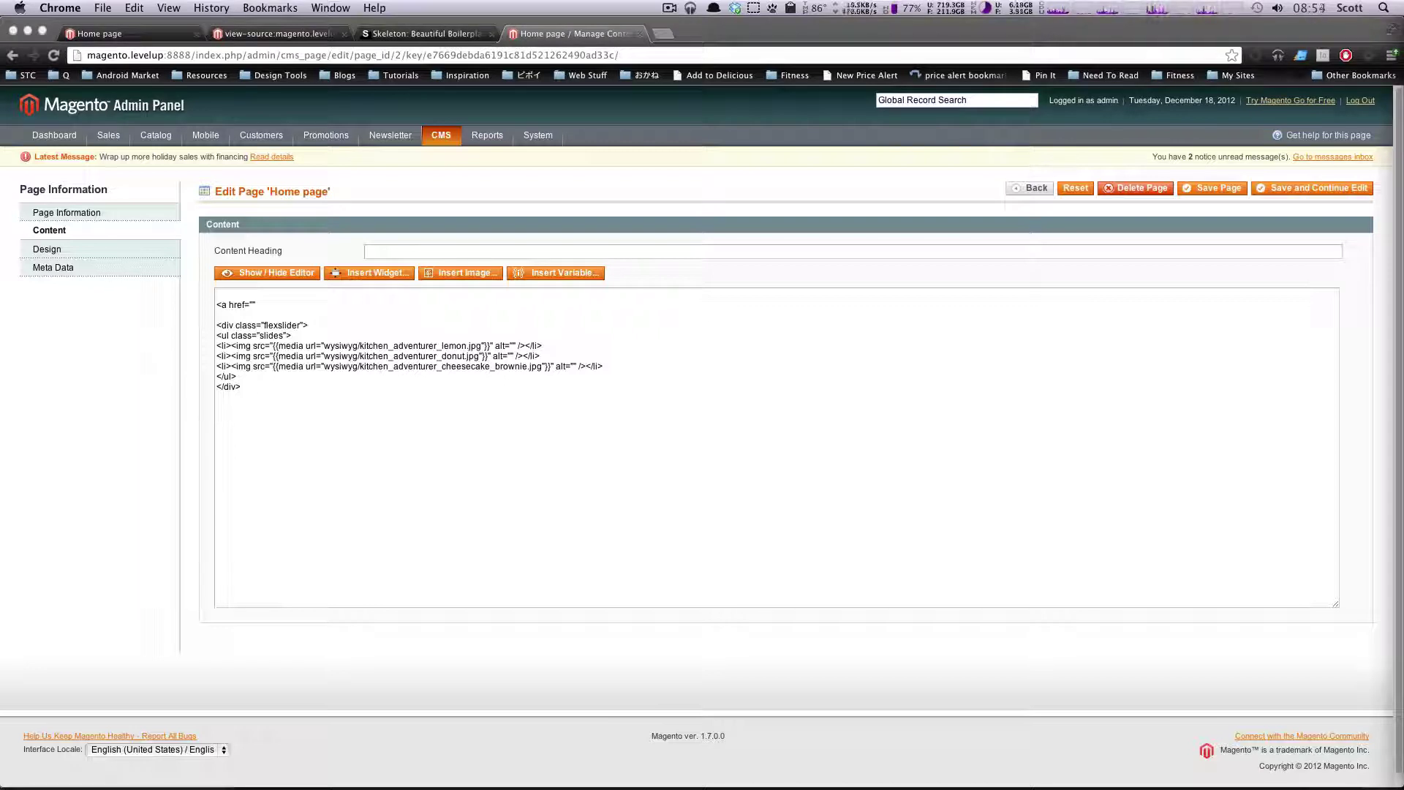
pyautogui.click(265, 300)
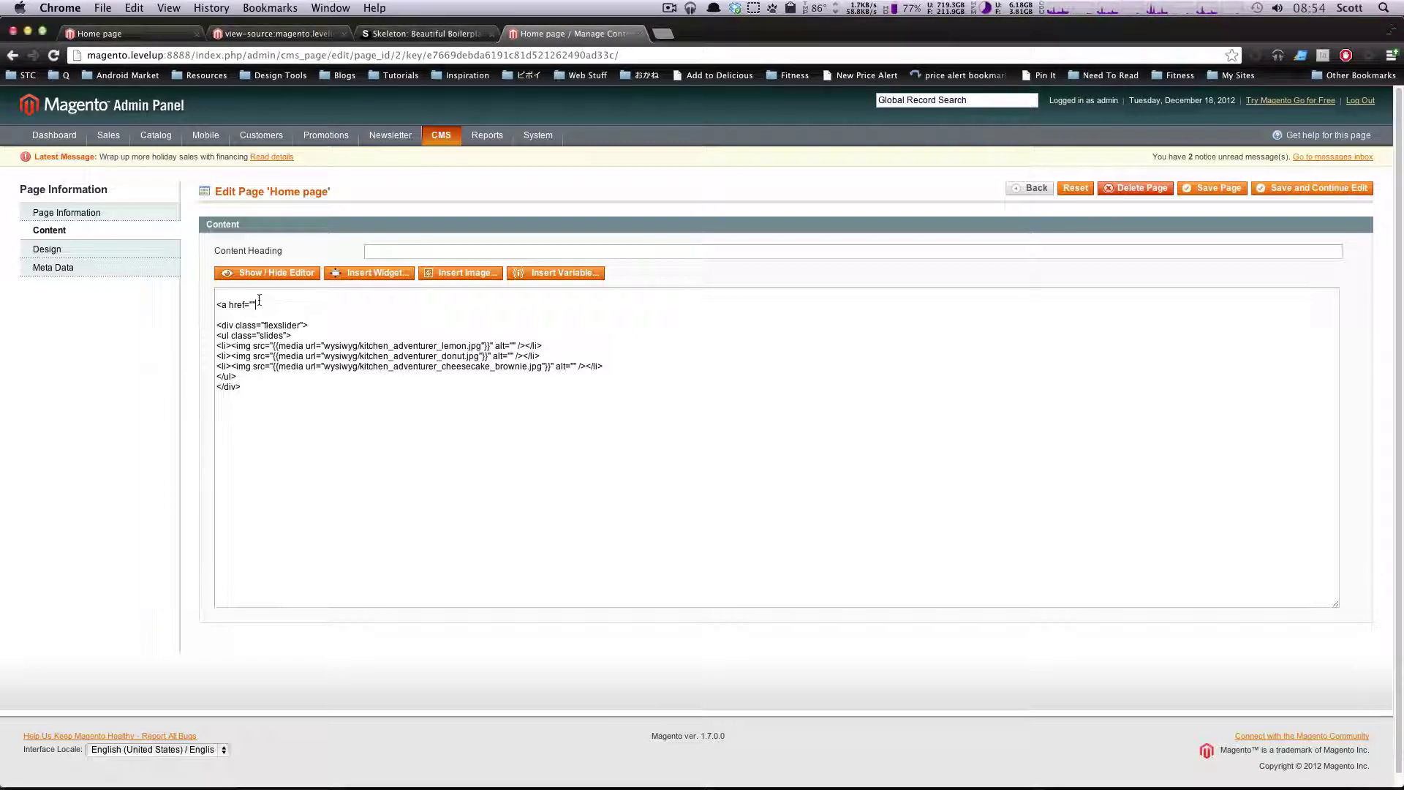
pyautogui.write('http://www.youtube.com/watch?v=czQipWJA8EU')
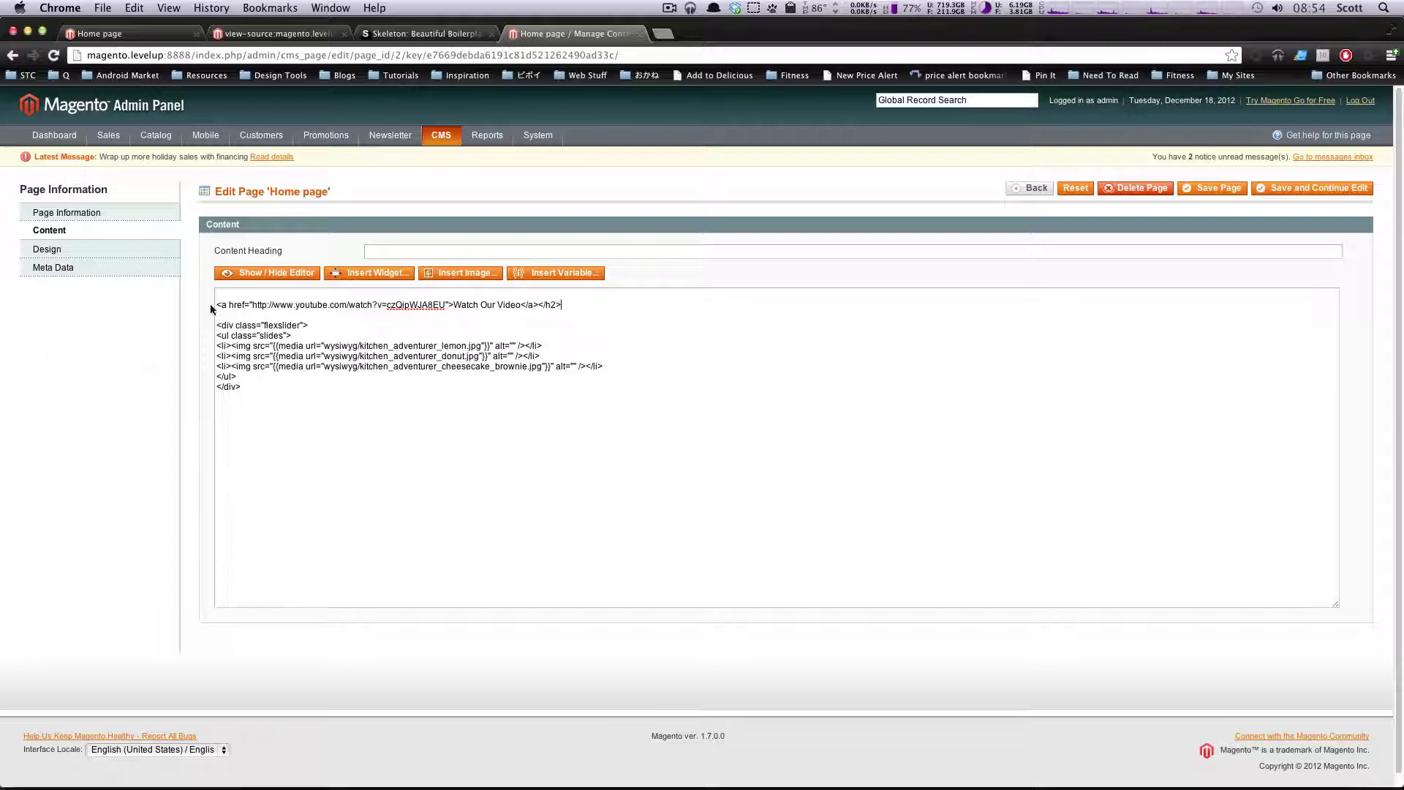
pyautogui.write('<h2>')
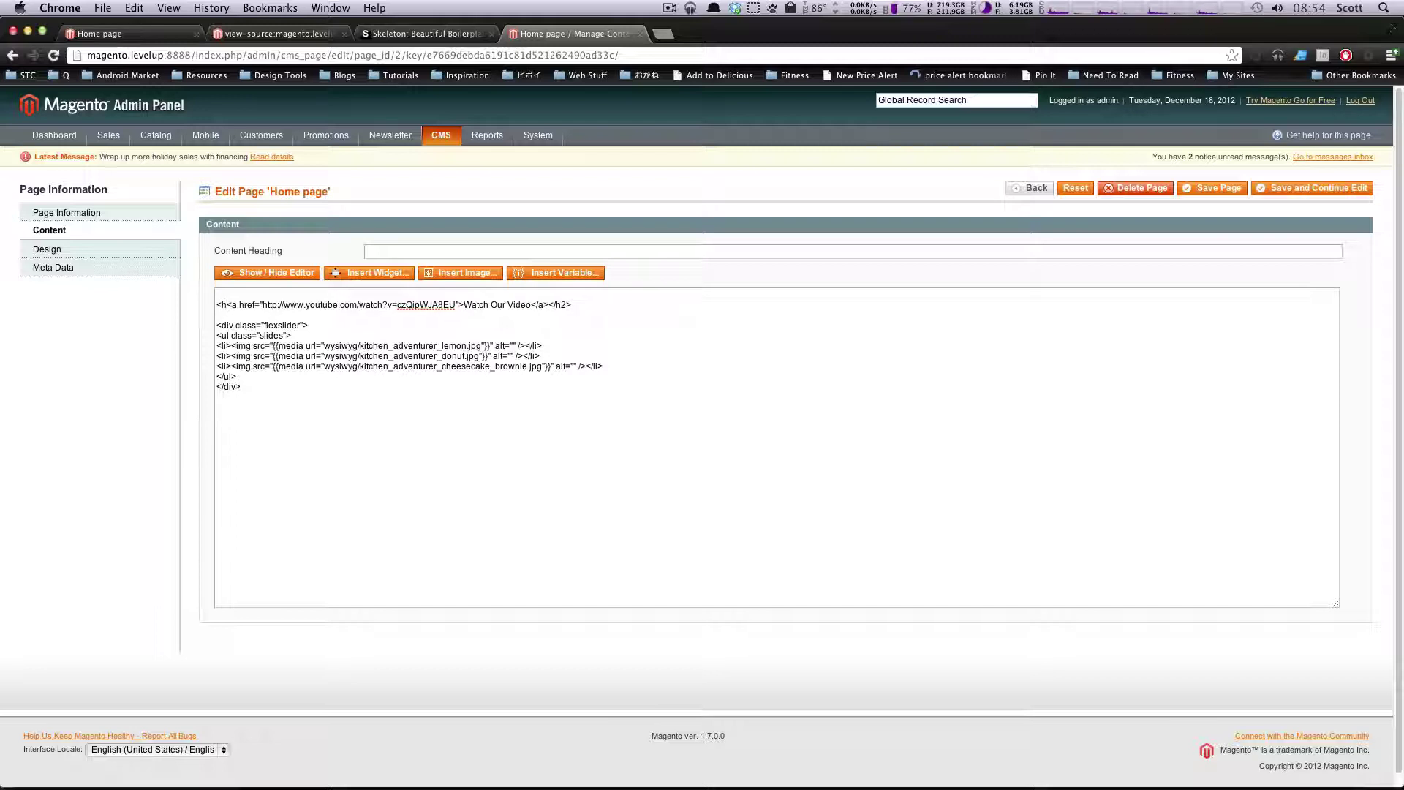
pyautogui.press('super+s')
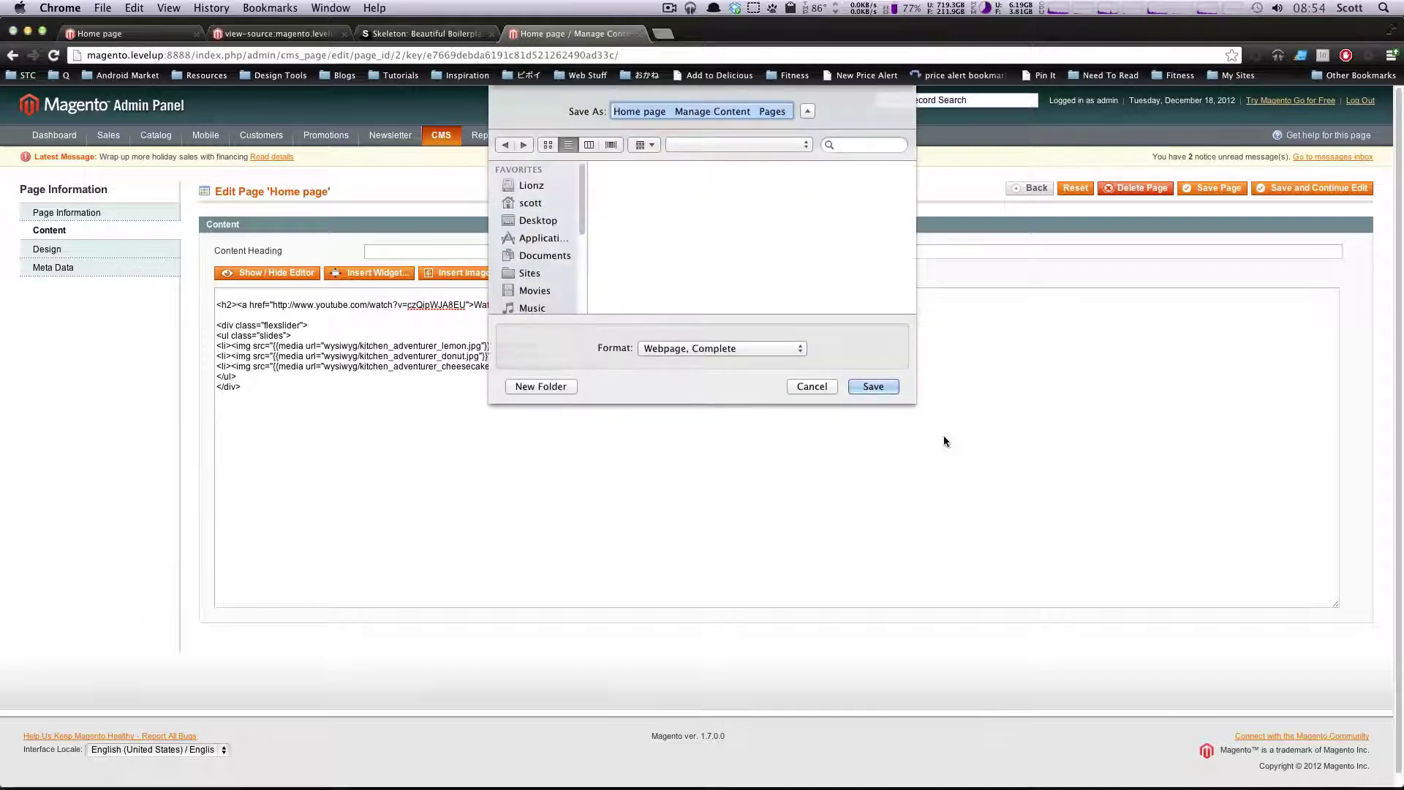
pyautogui.click(809, 381)
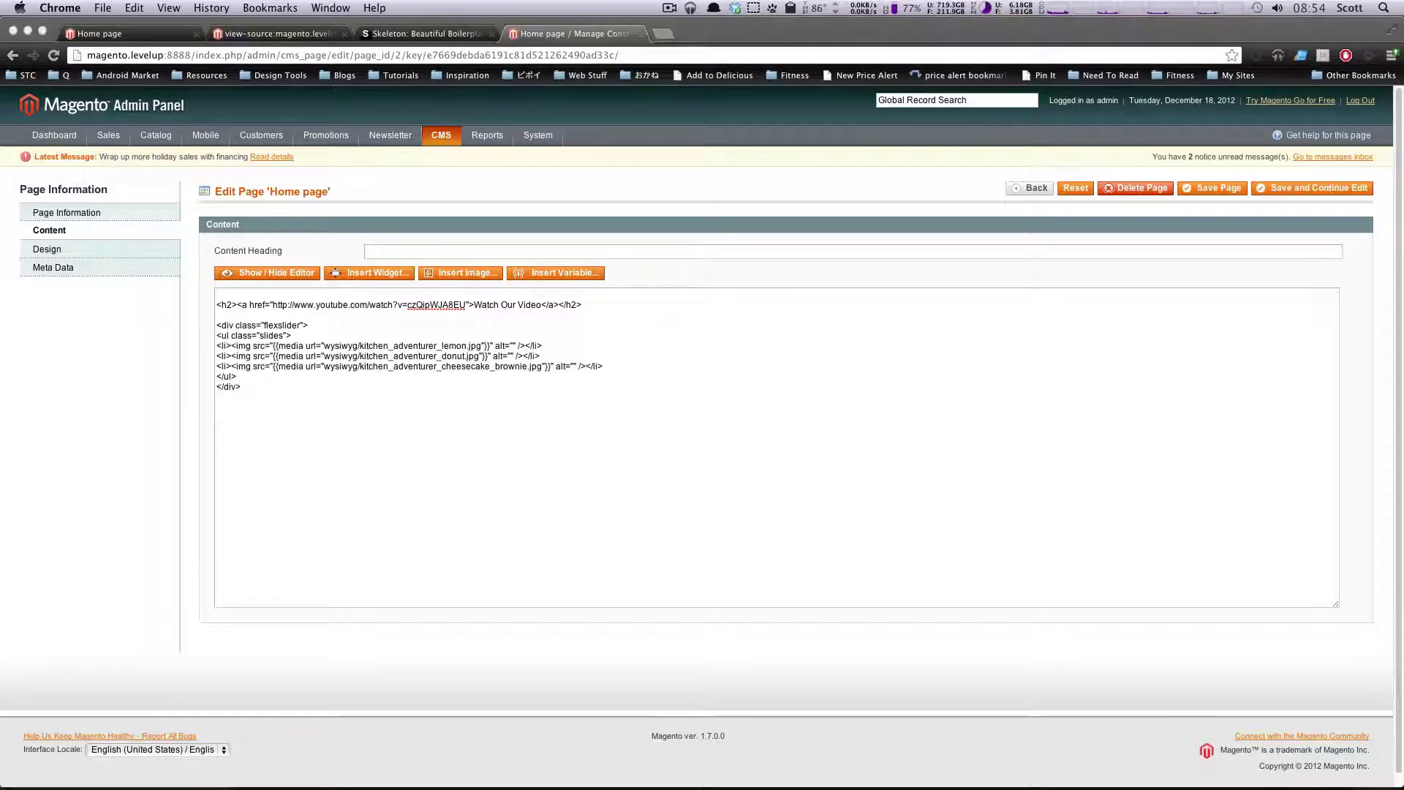
pyautogui.press('super+grave')
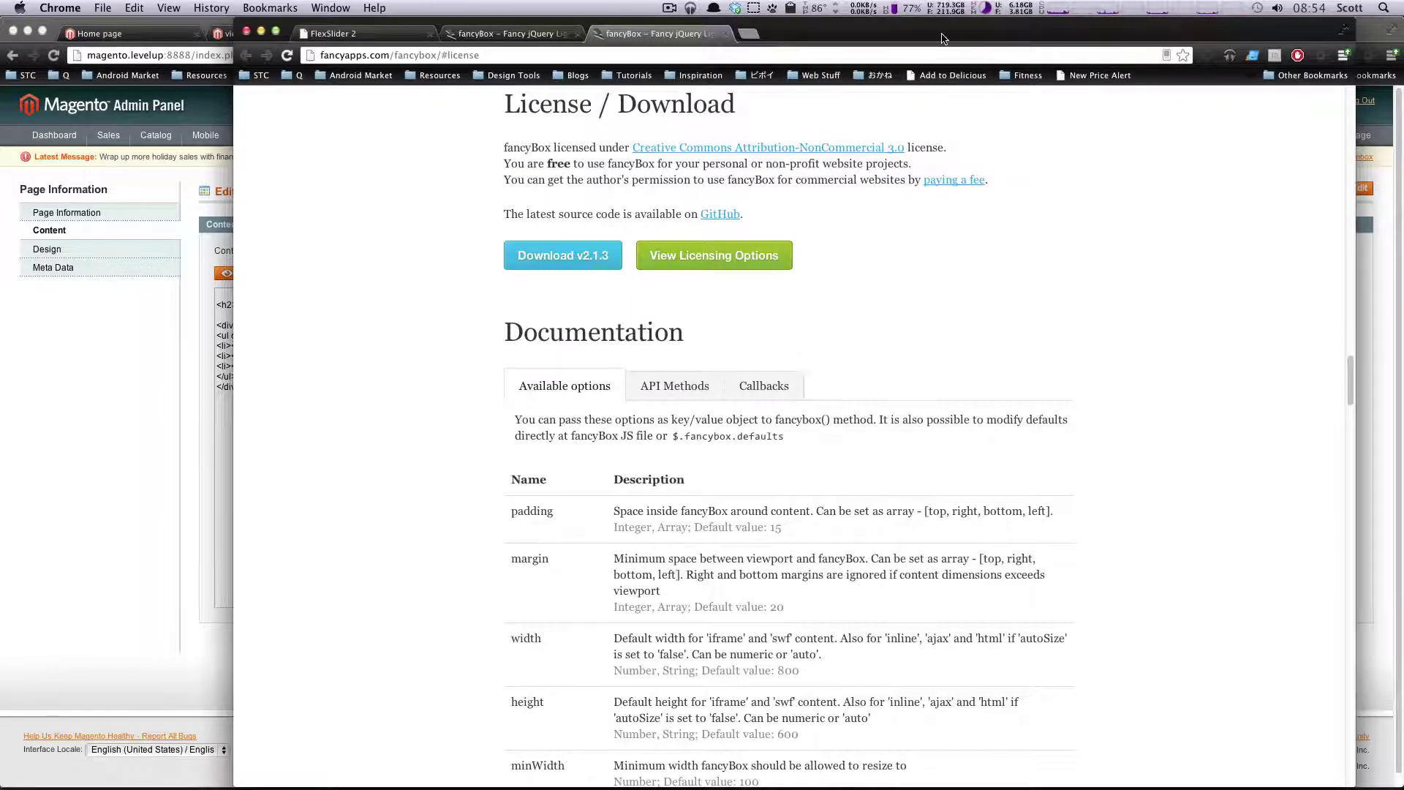
pyautogui.press('super+grave')
pyautogui.moveTo(1018, 20); pyautogui.dragTo(1119, 21)
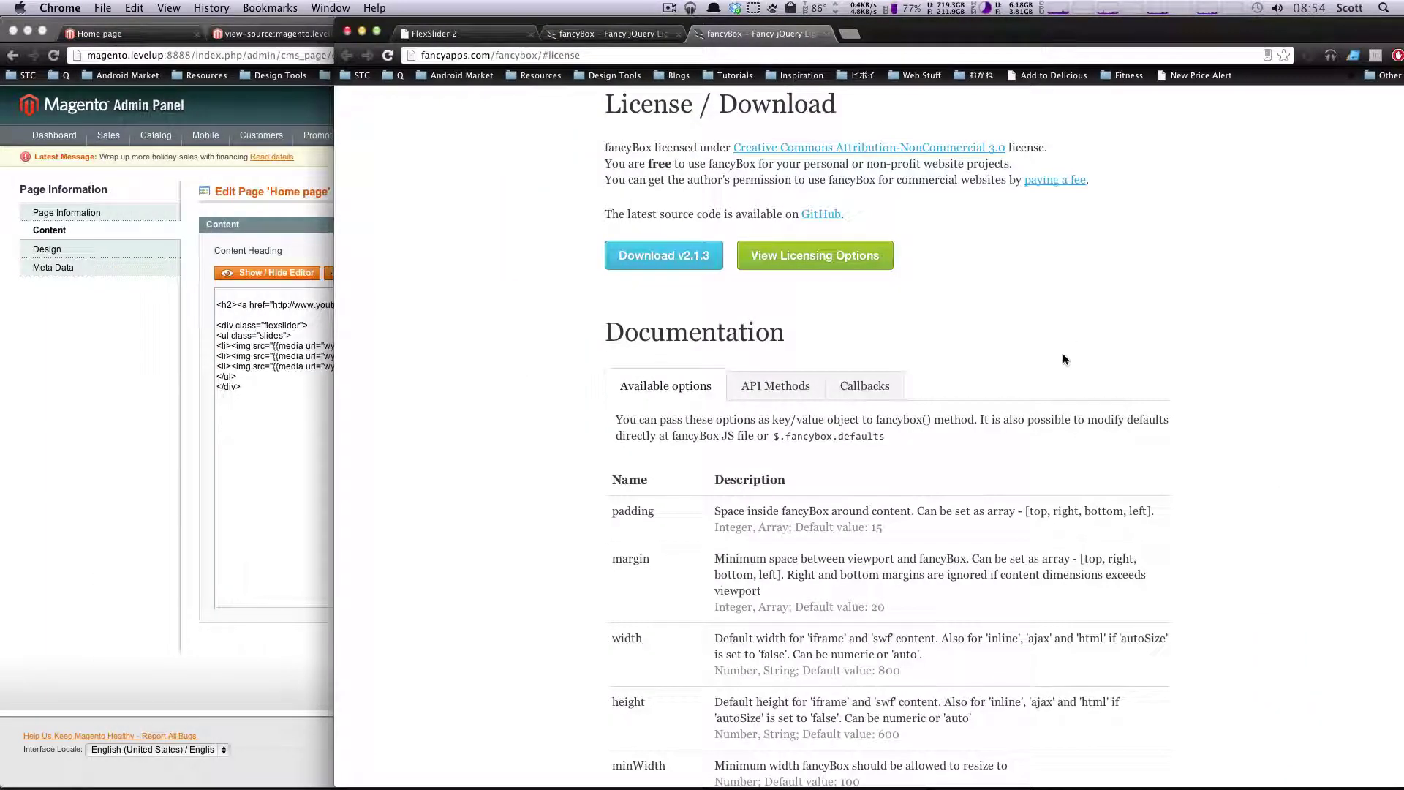
pyautogui.scroll(6, 1060, 353)
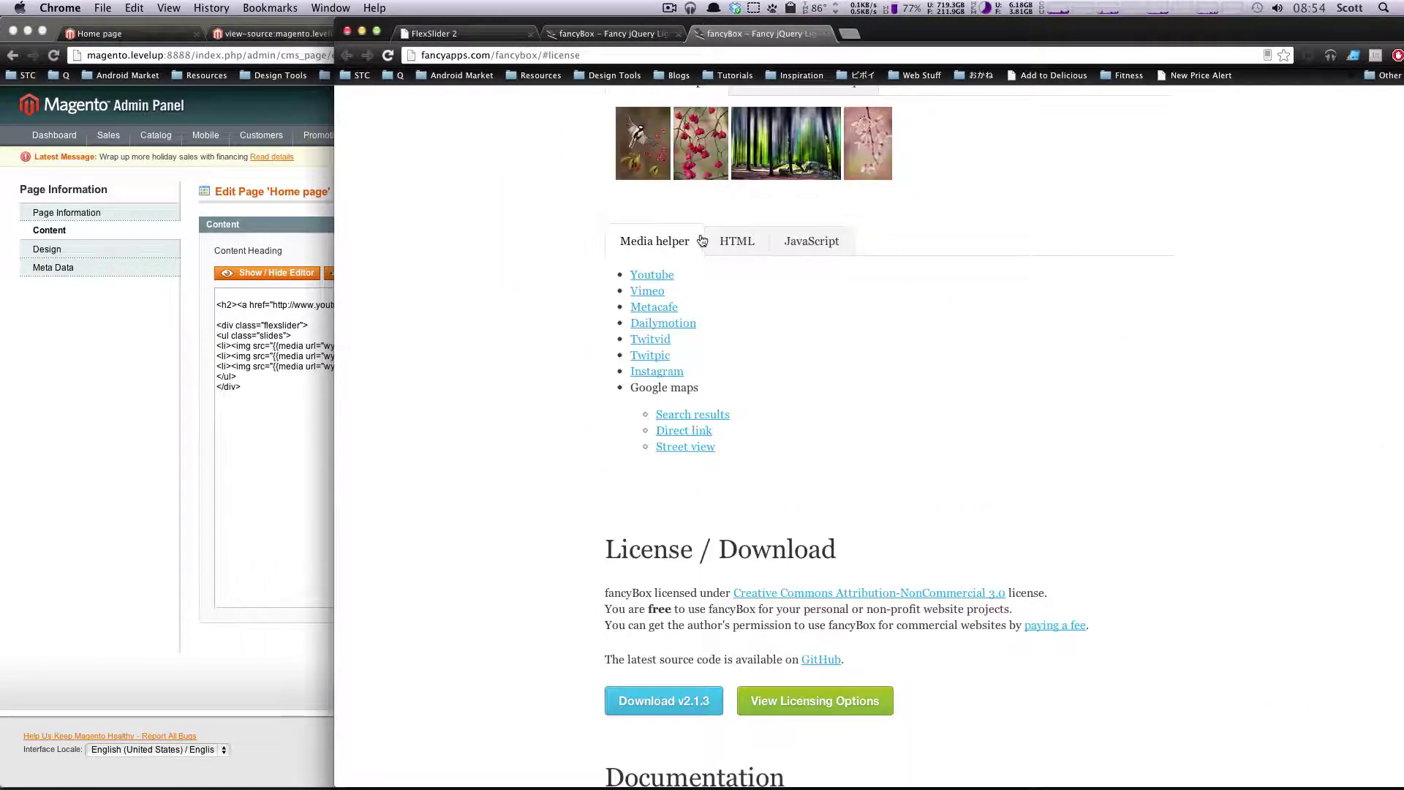
pyautogui.click(732, 246)
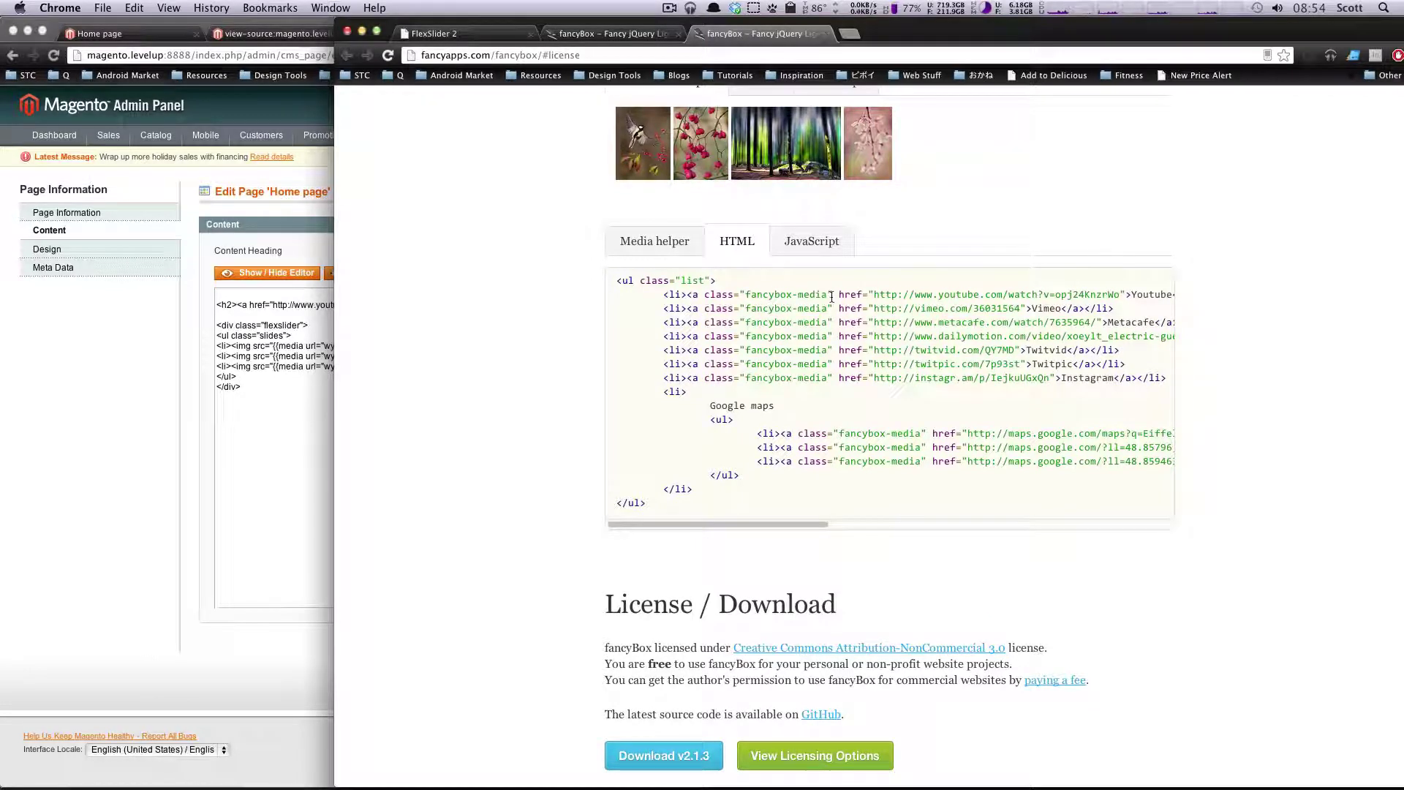
pyautogui.moveTo(832, 296); pyautogui.dragTo(756, 291)
pyautogui.click(778, 293)
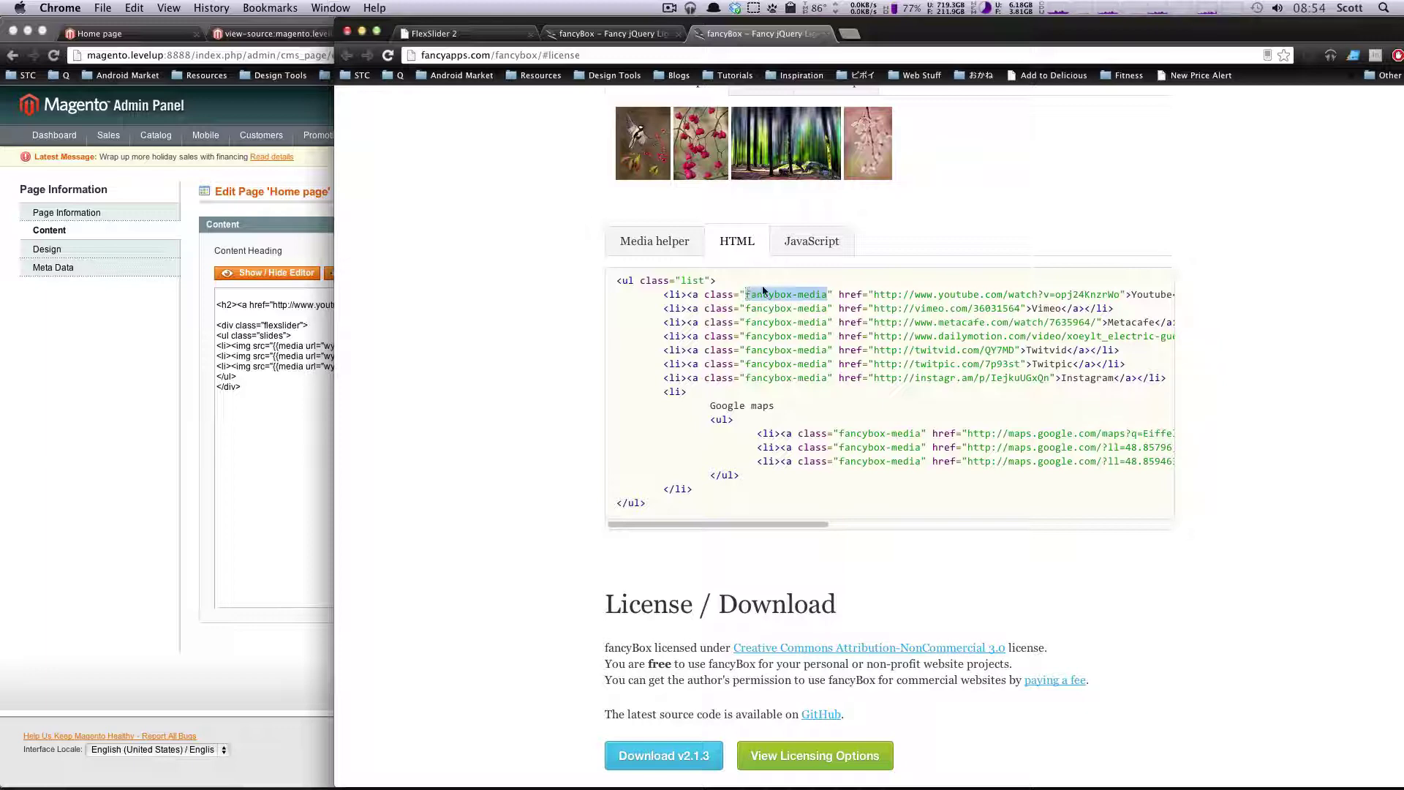
pyautogui.click(812, 242)
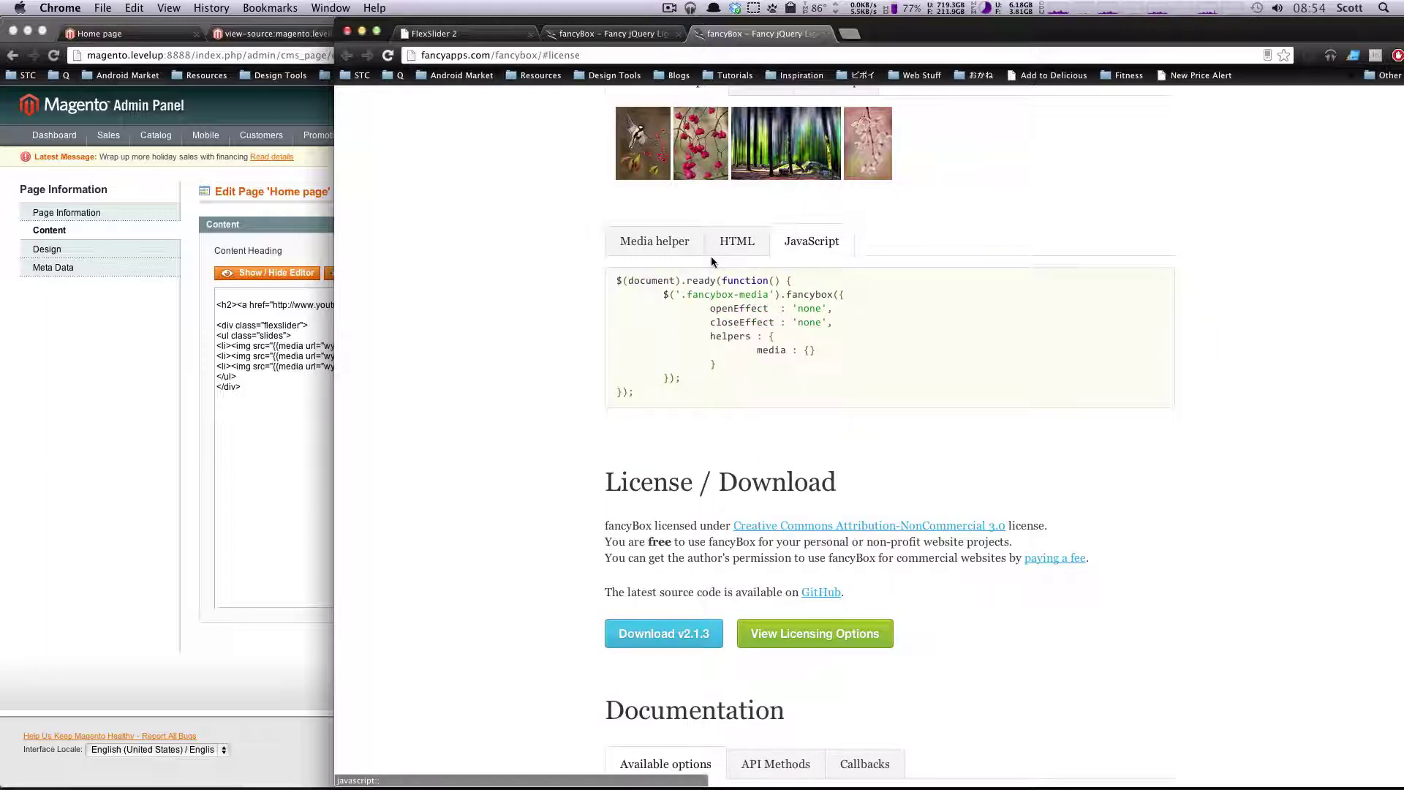
pyautogui.click(257, 431)
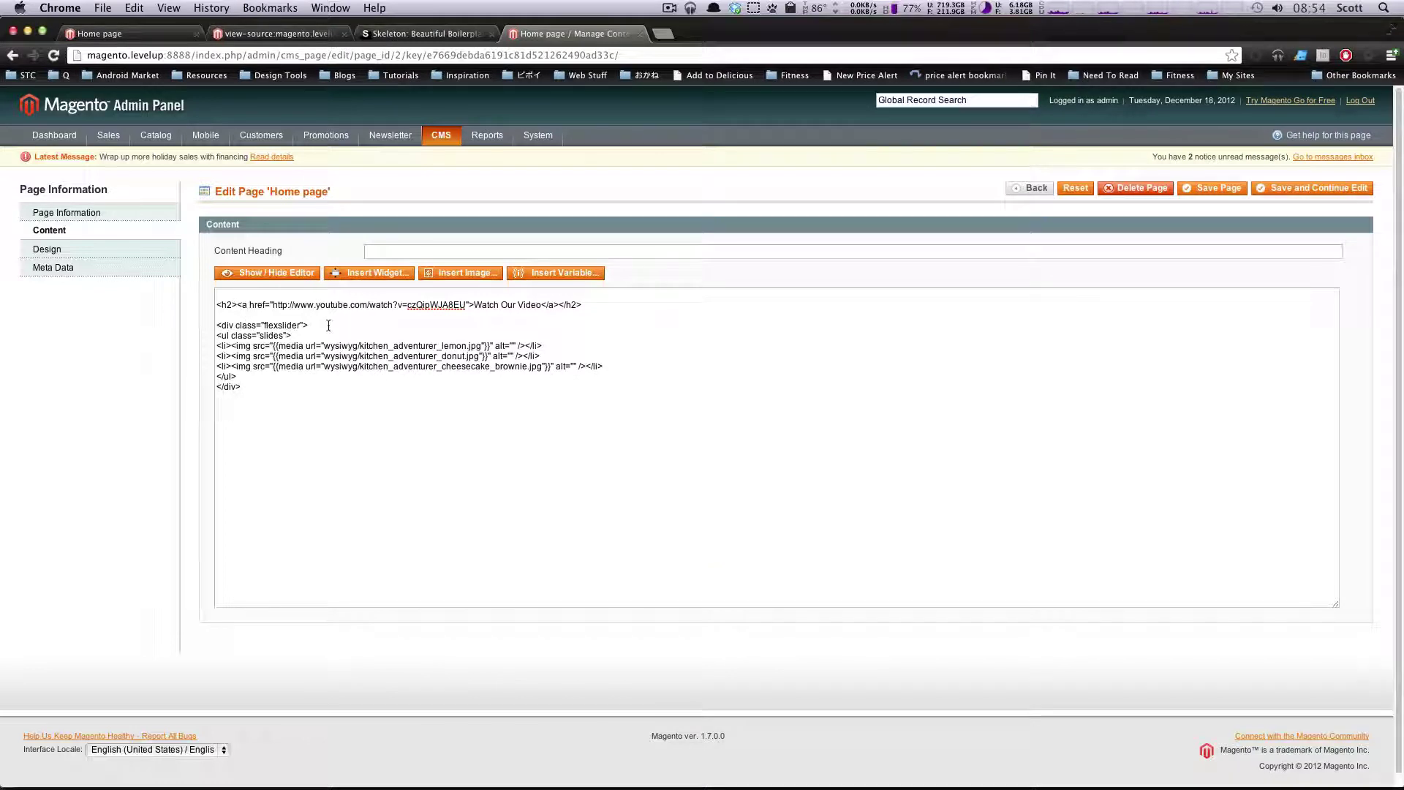
# Add class="fancybox-media" to the link and Save and Continue Edit.
pyautogui.write('class=')
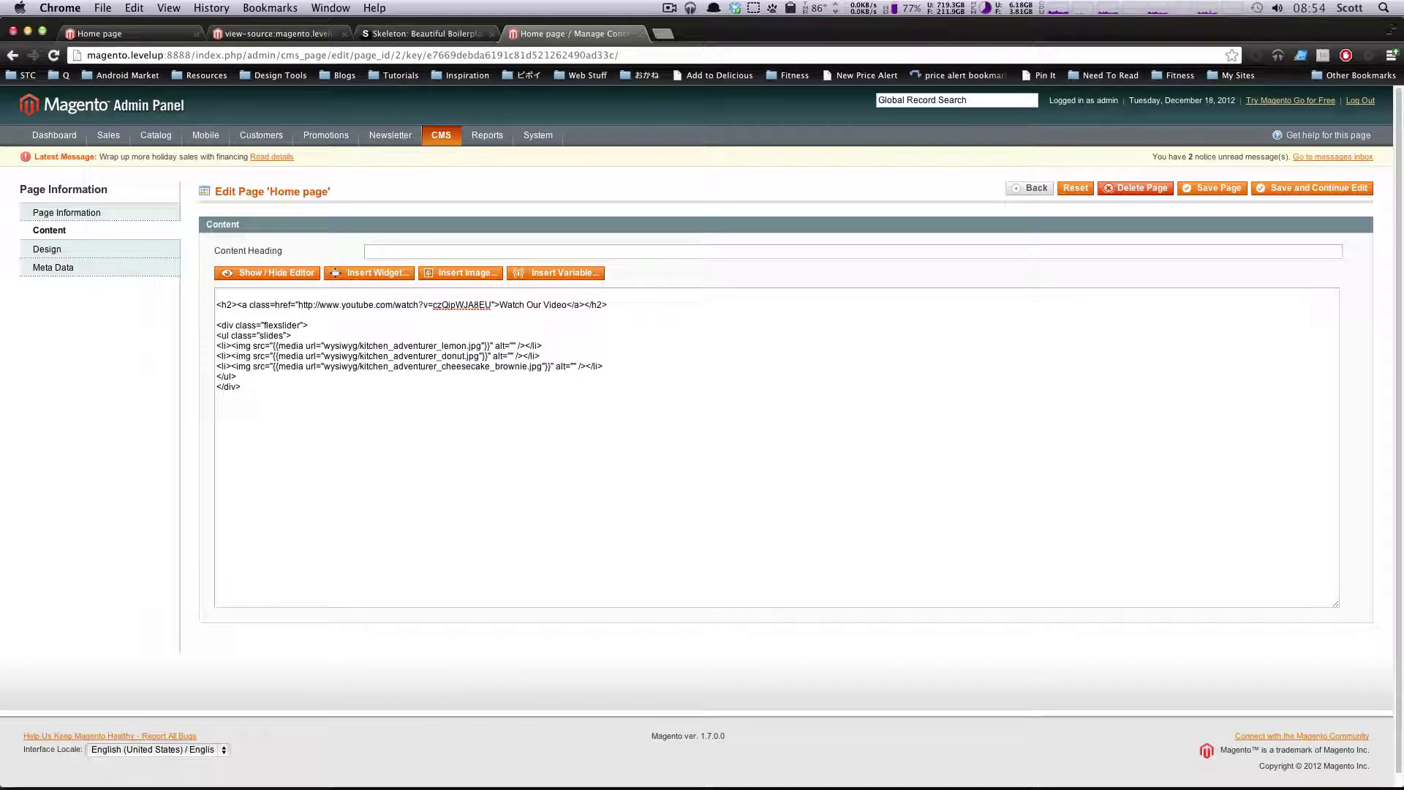
pyautogui.write('"fancybox-media"')
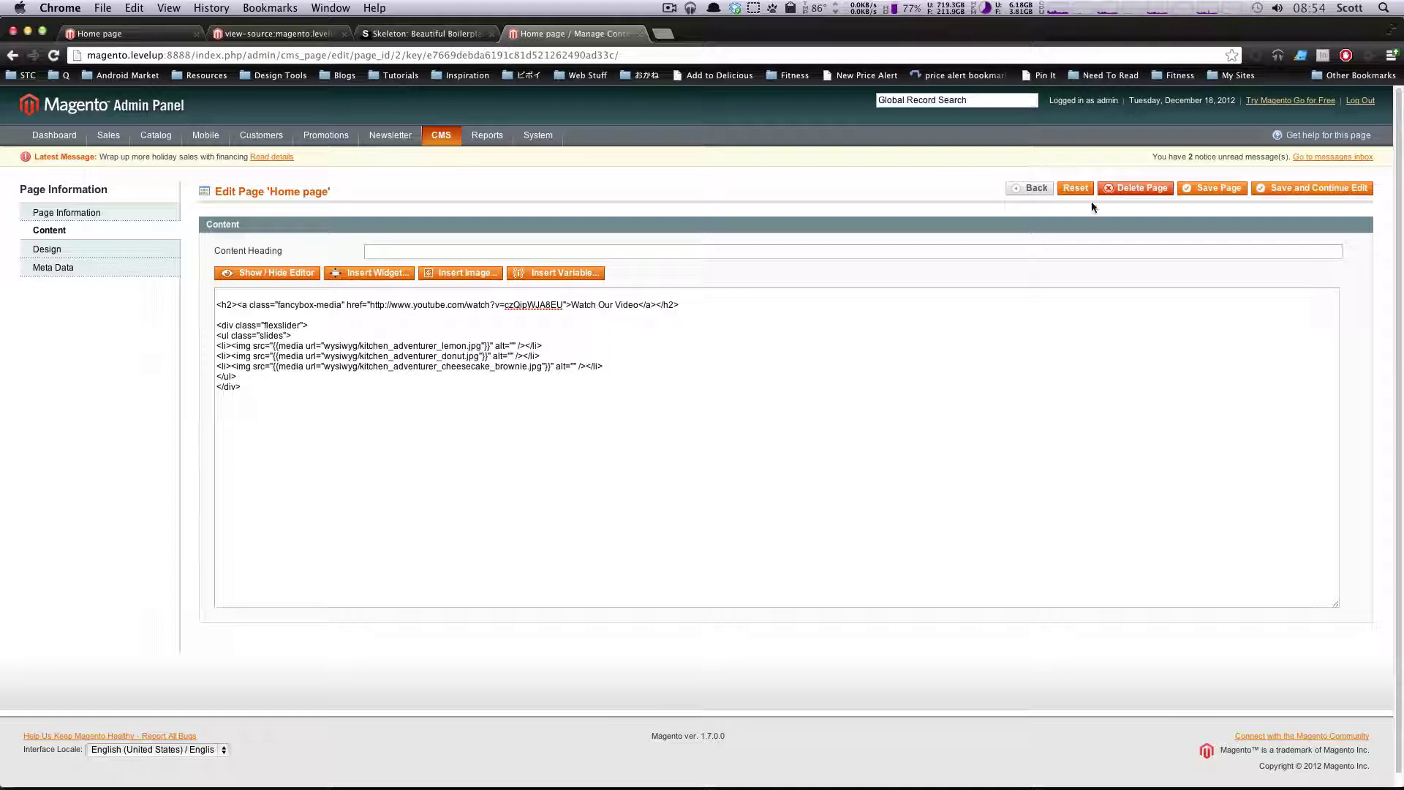
pyautogui.click(1279, 192)
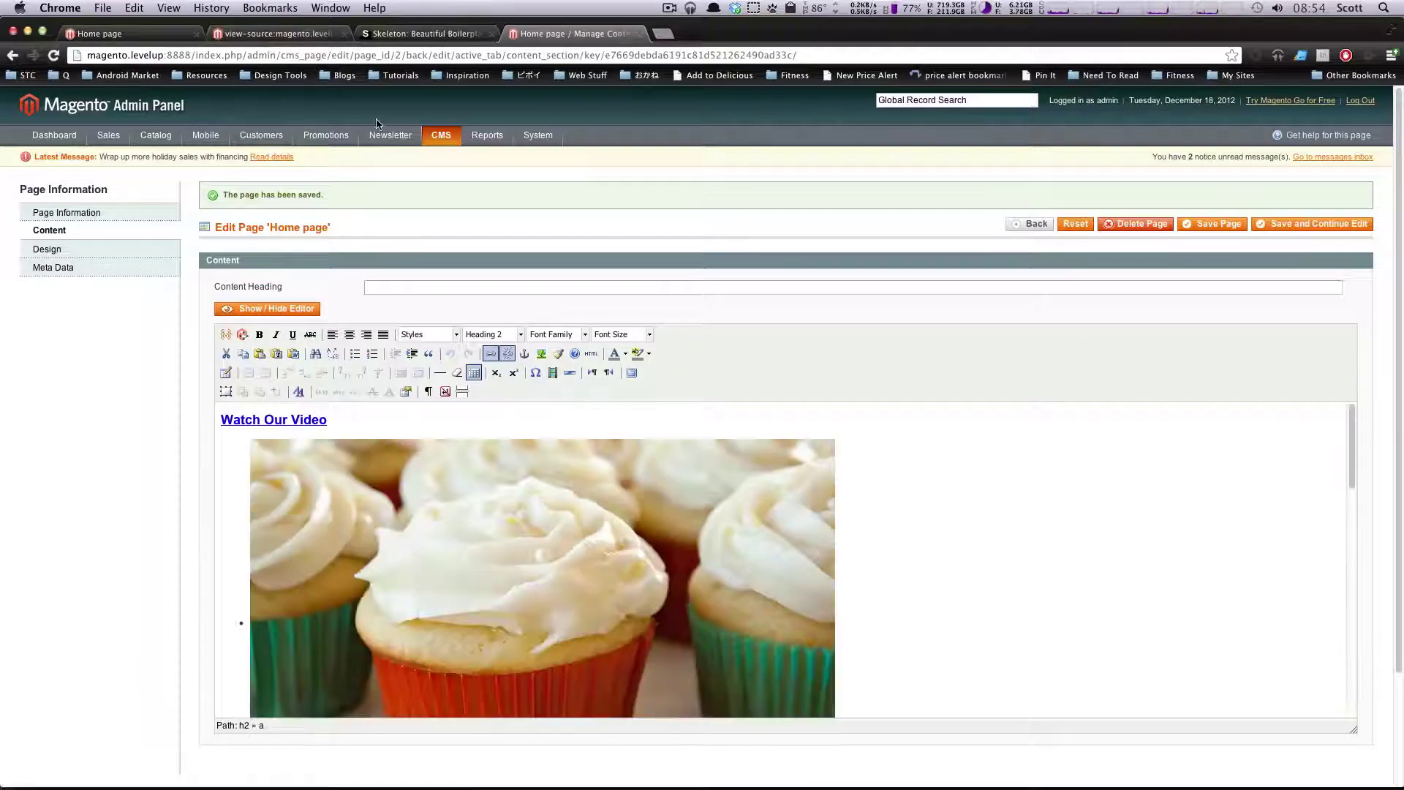
# Open script.js and copy the fancyBox media setup code from the docs example.
pyautogui.press('super+Tab')
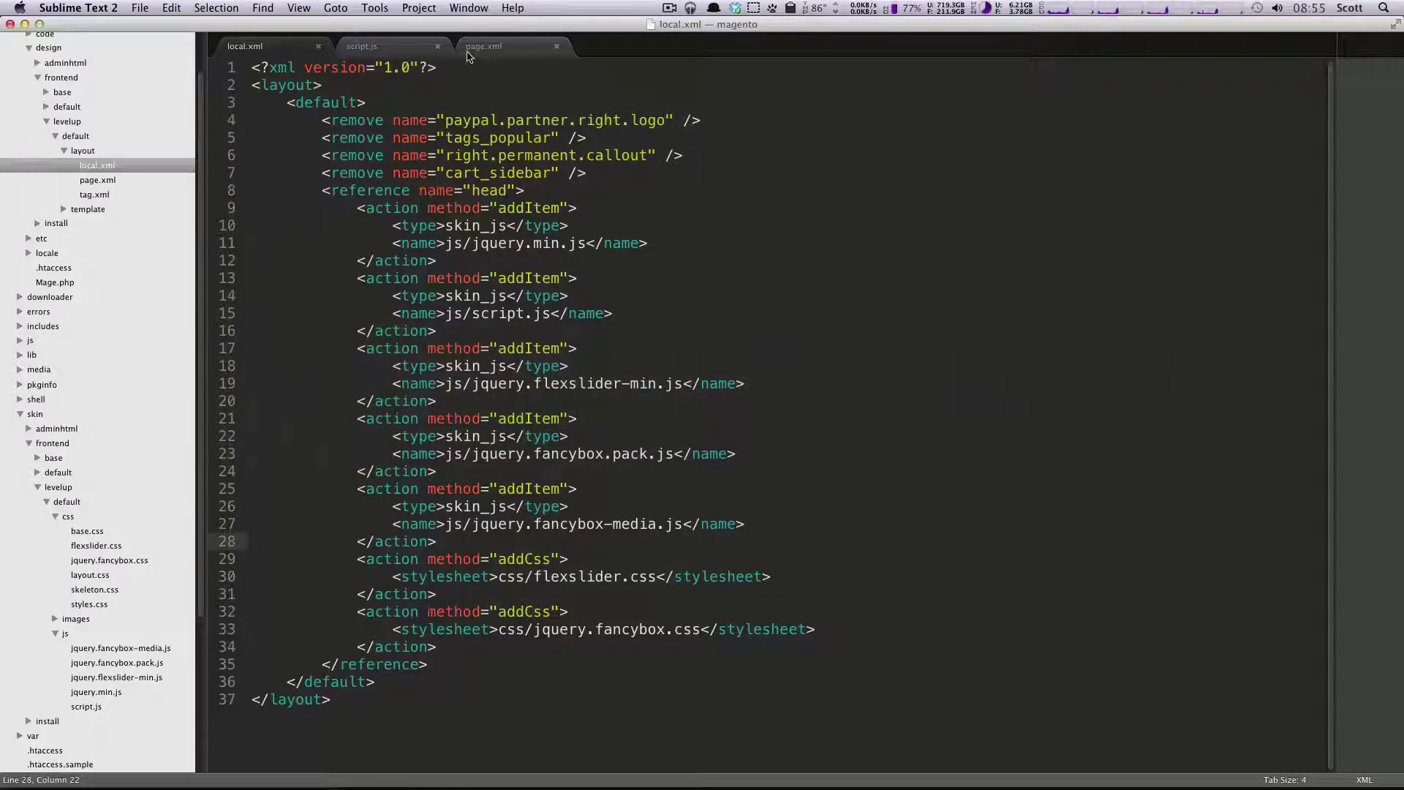
pyautogui.click(368, 46)
pyautogui.press('super+Tab')
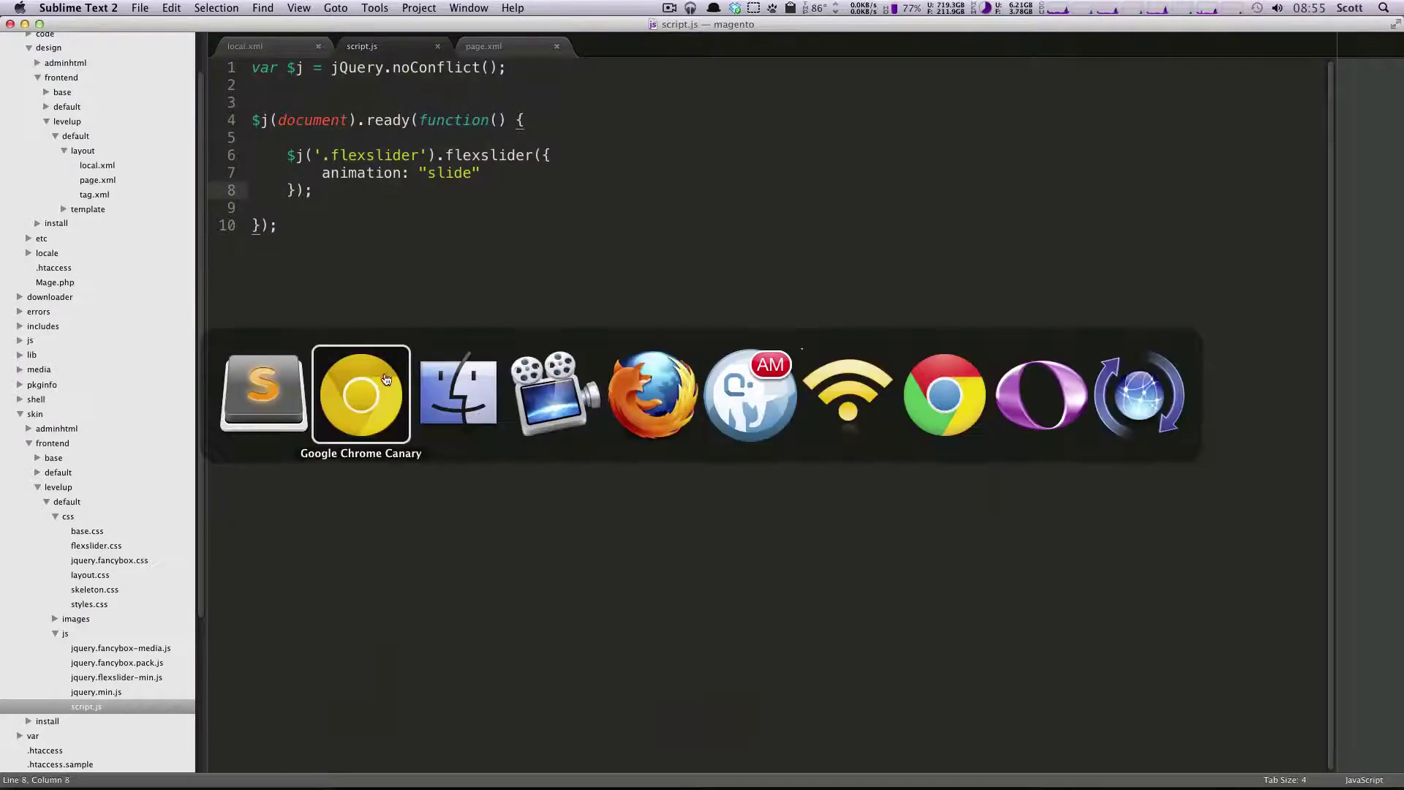
pyautogui.click(944, 395)
pyautogui.press('super+grave')
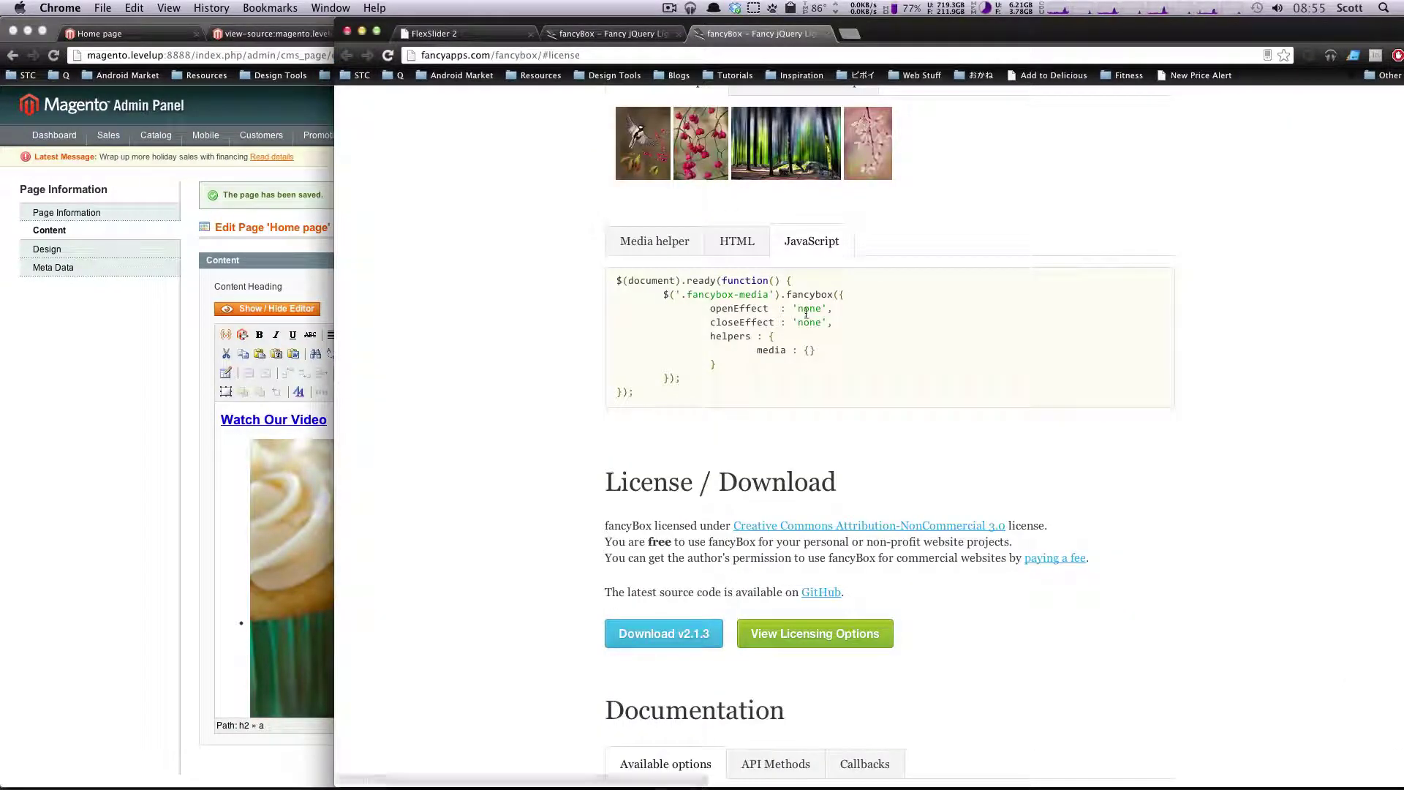
pyautogui.moveTo(658, 388); pyautogui.dragTo(618, 313)
pyautogui.click(674, 346)
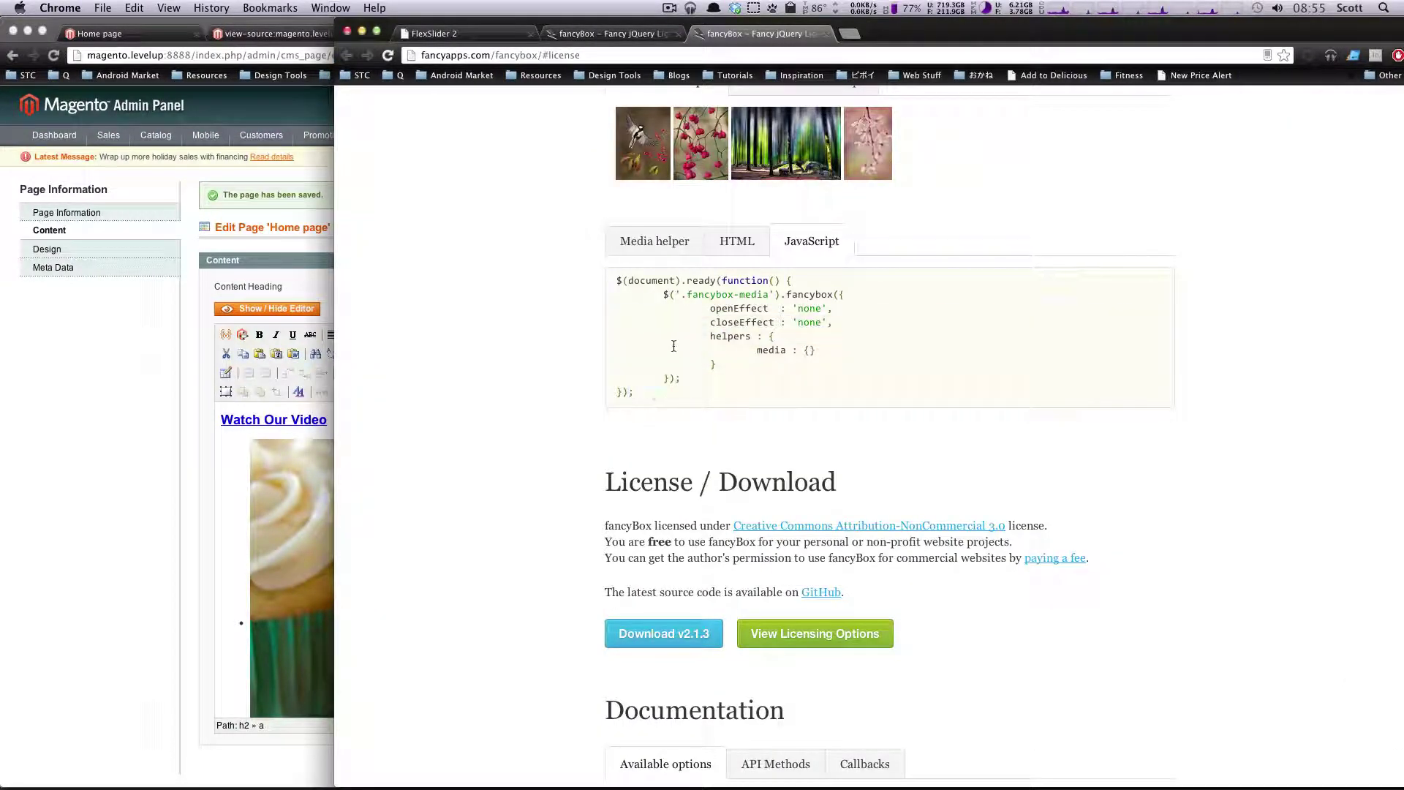
pyautogui.moveTo(682, 379); pyautogui.dragTo(586, 292)
pyautogui.press('super+c')
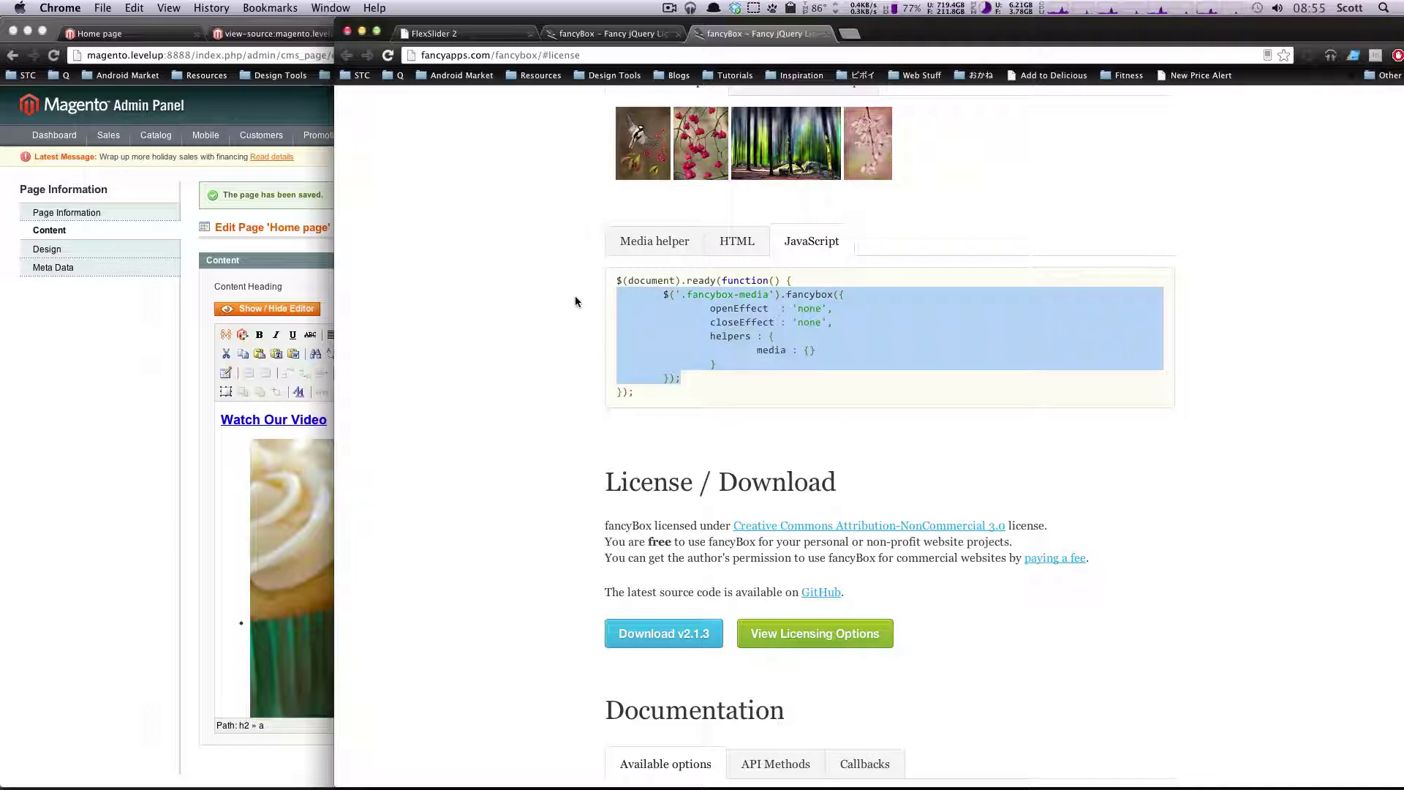
# Paste the fancyBox setup code into script.js after the slider setup.
pyautogui.press('super+Tab')
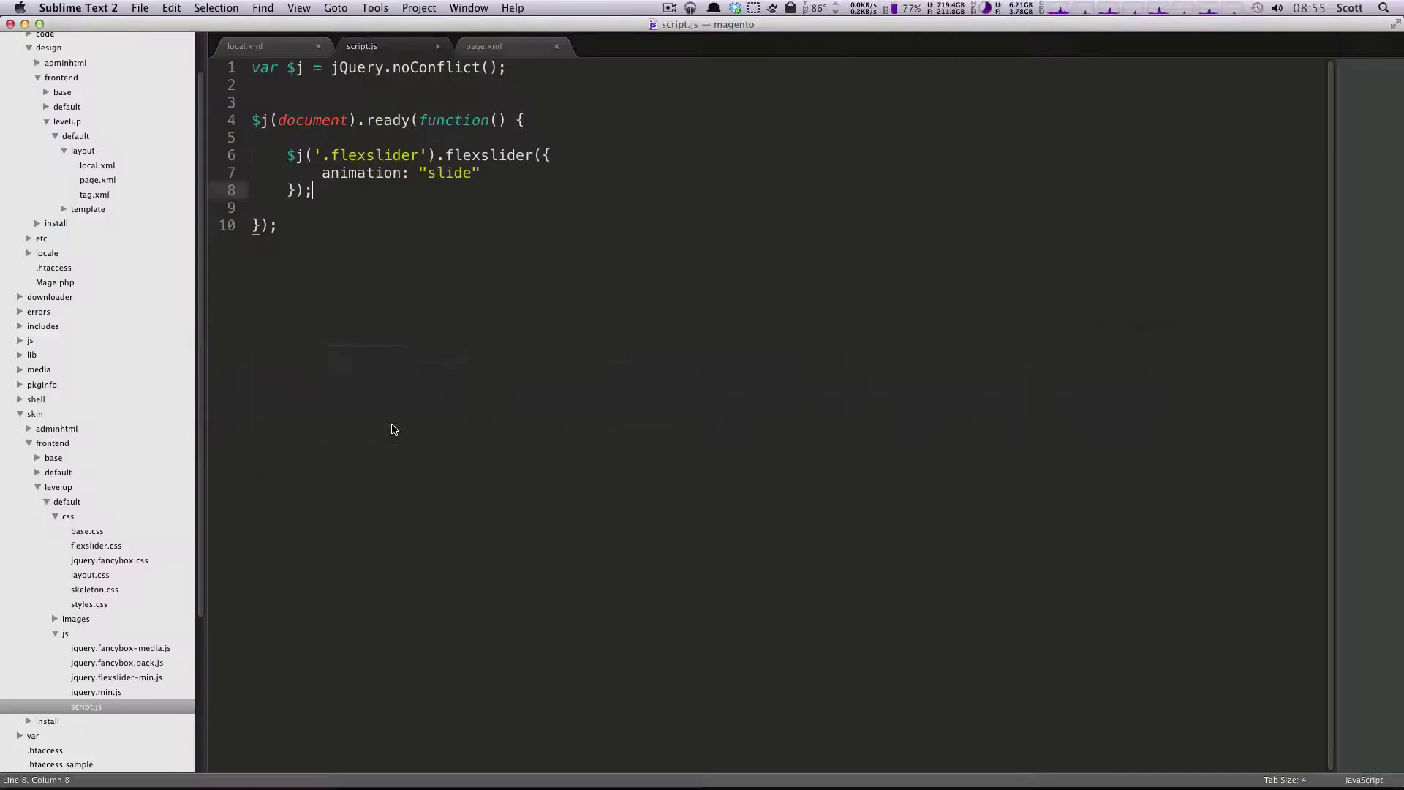
pyautogui.click(392, 430)
pyautogui.click(337, 213)
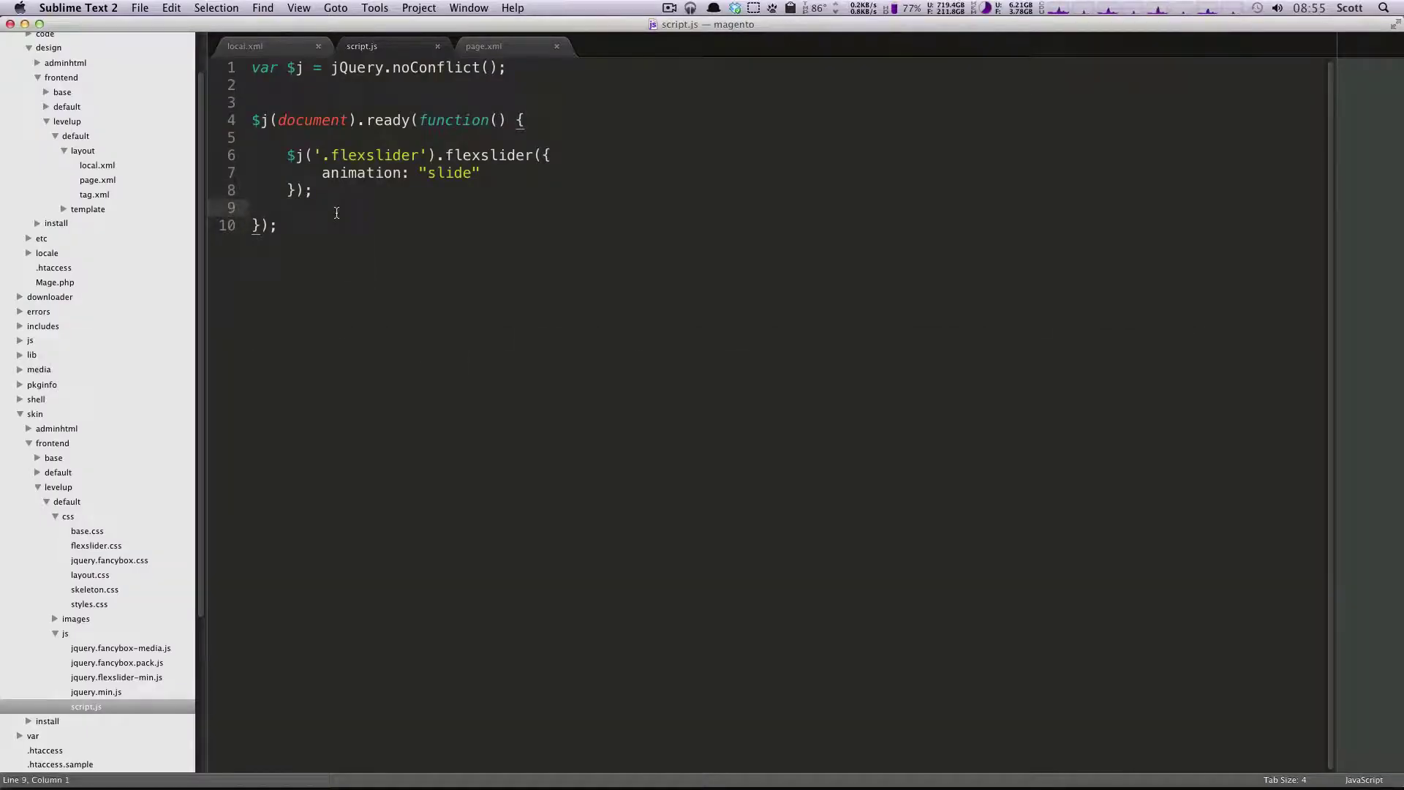
pyautogui.press('Return')
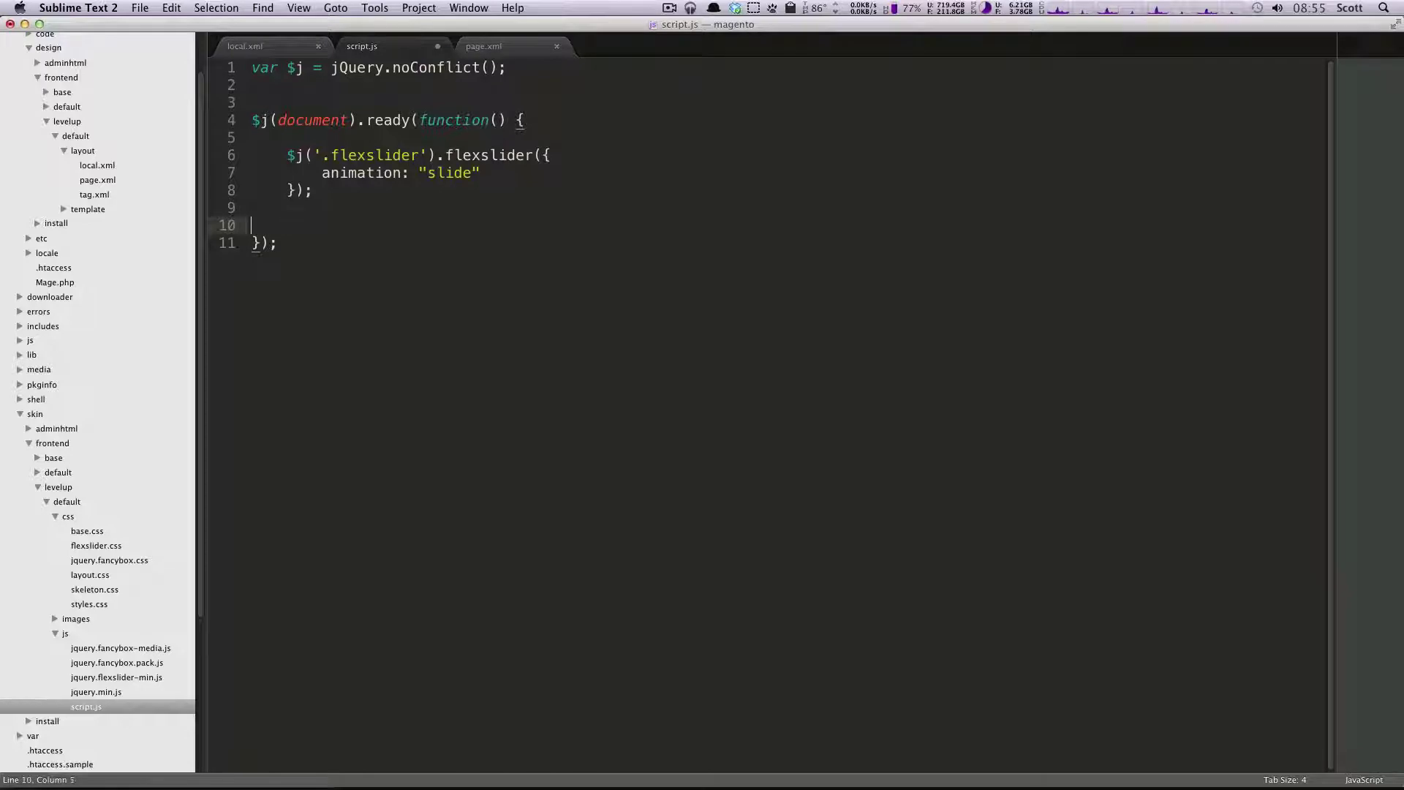
pyautogui.press('super+v')
# Review the openEffect/closeEffect 'none' settings and media helper, then save script.js.
pyautogui.click(561, 277)
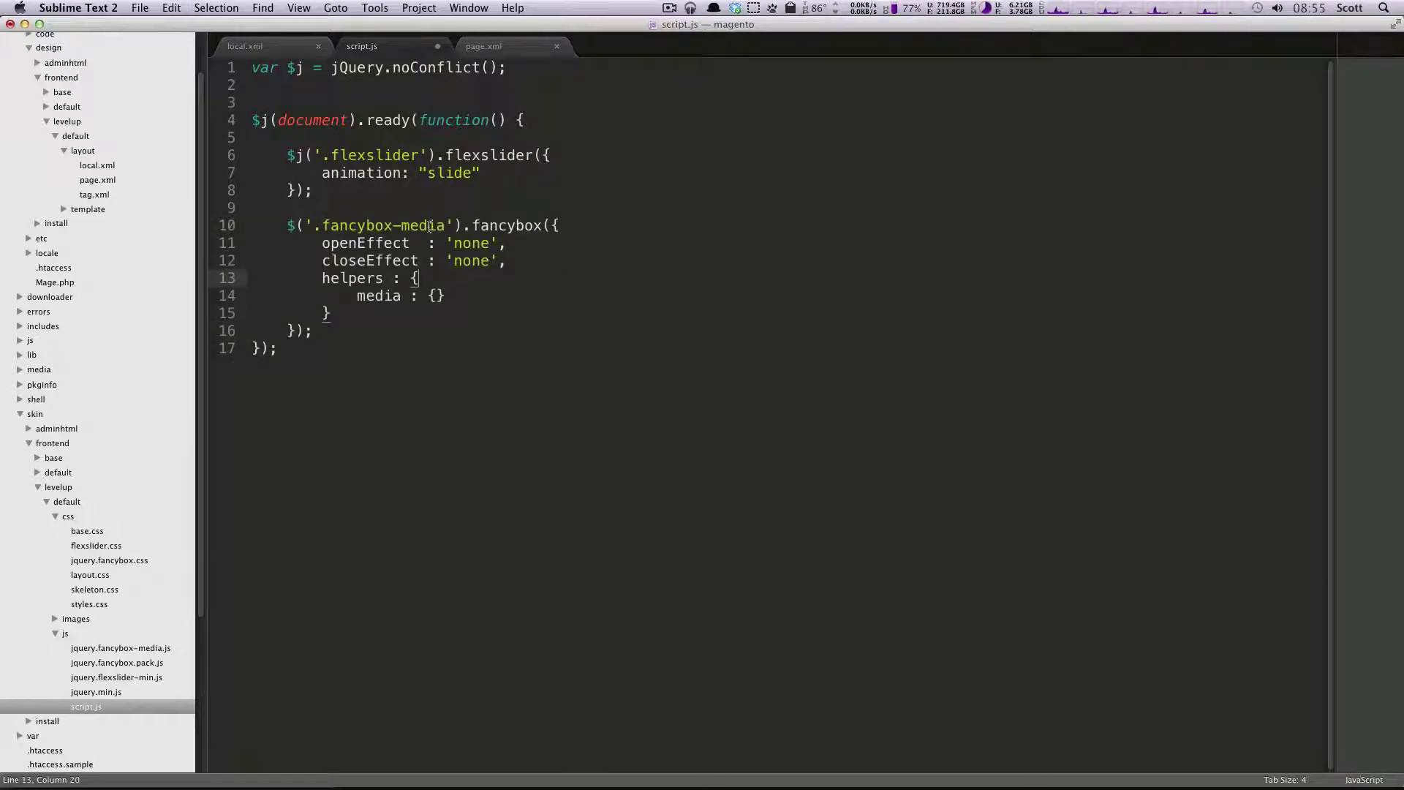
pyautogui.doubleClick(376, 221)
pyautogui.click(551, 280)
pyautogui.moveTo(506, 261); pyautogui.dragTo(313, 261)
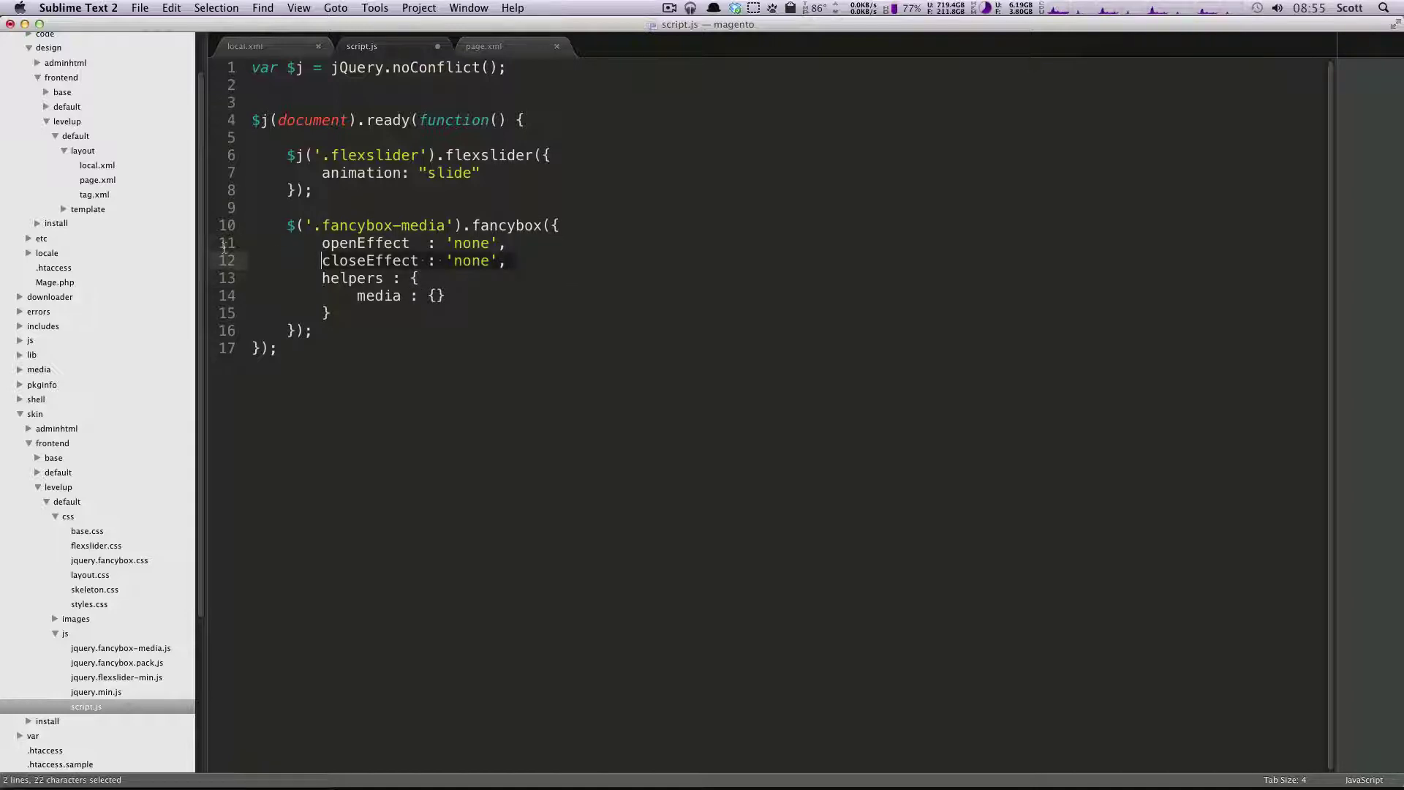
pyautogui.click(319, 259)
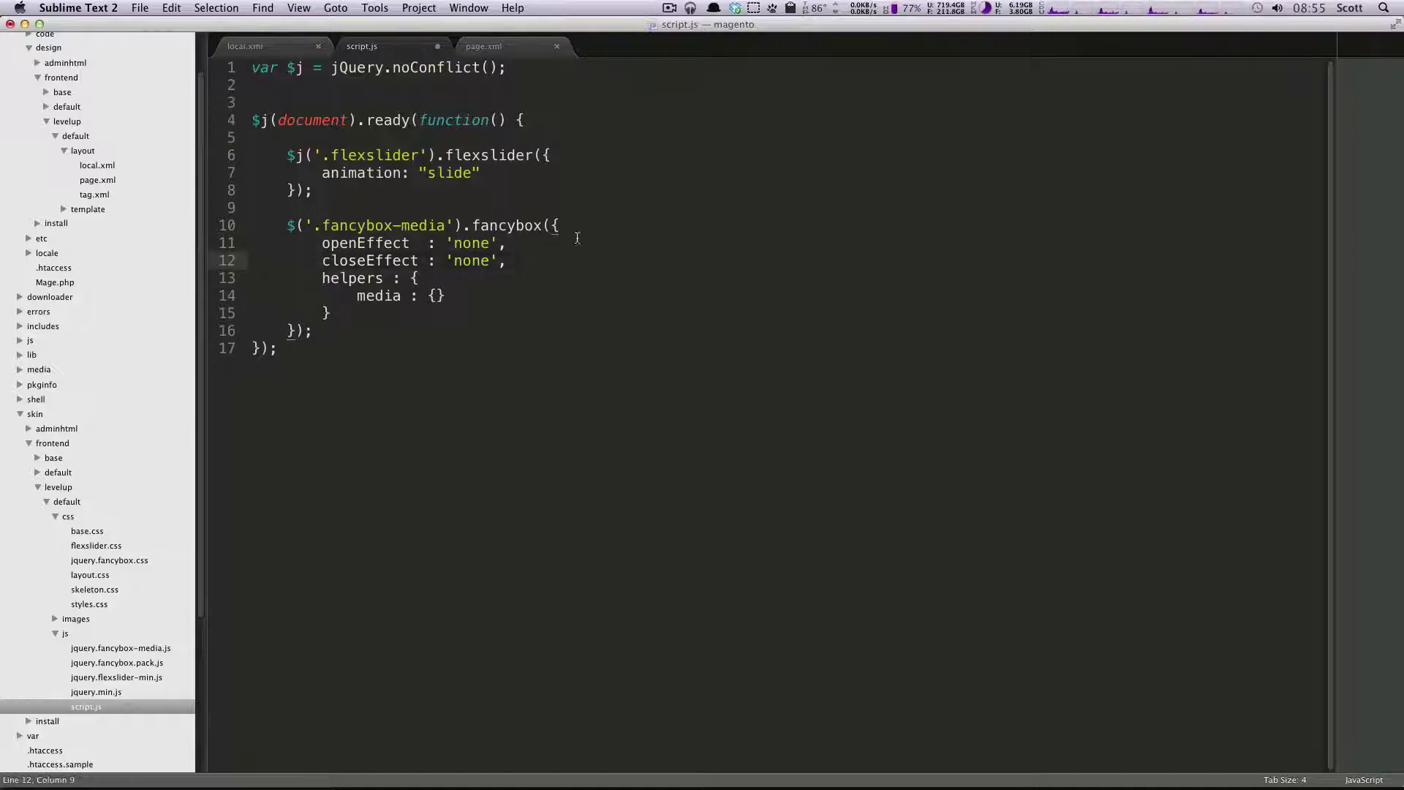
pyautogui.click(560, 228)
pyautogui.doubleClick(512, 227)
pyautogui.click(421, 259)
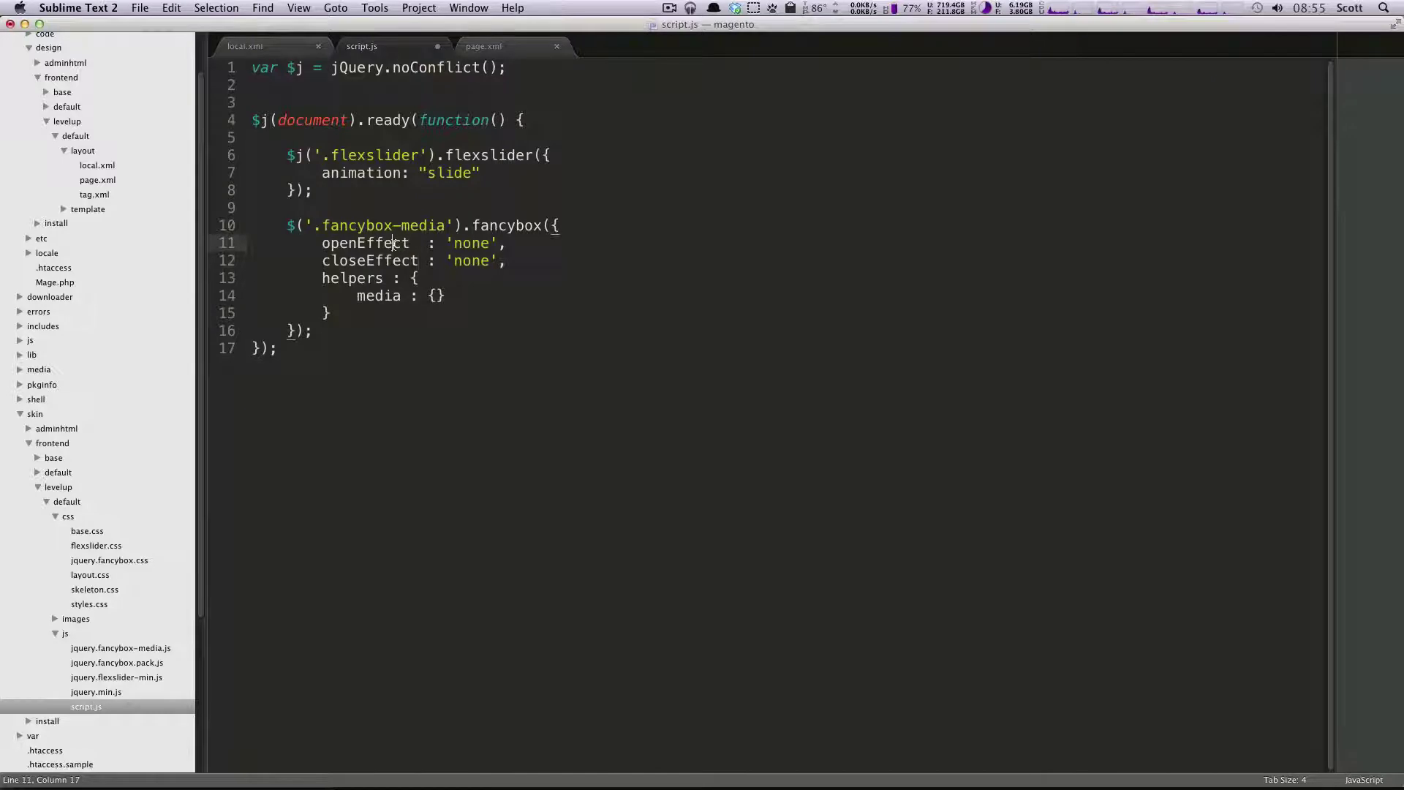
pyautogui.doubleClick(484, 262)
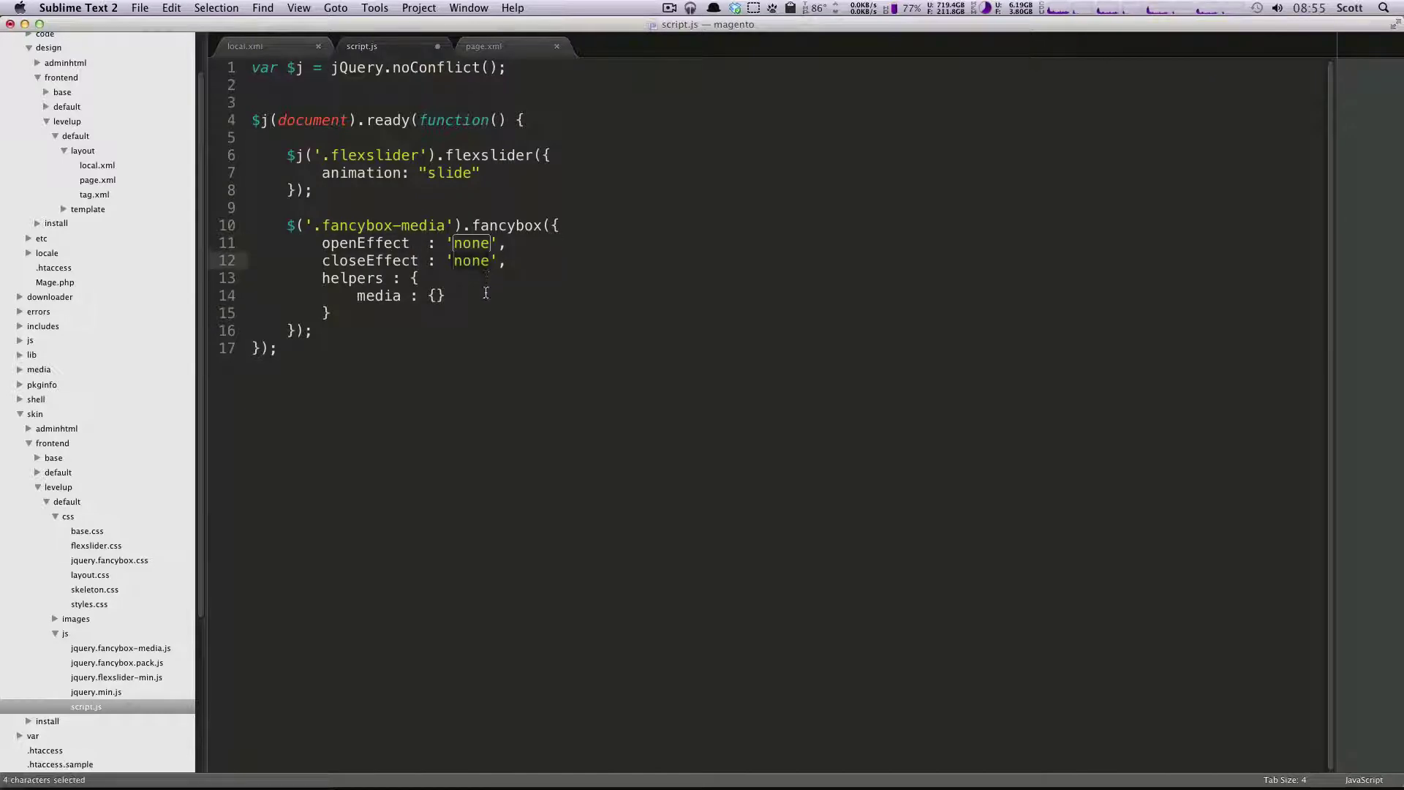
pyautogui.click(486, 293)
pyautogui.press('super+s')
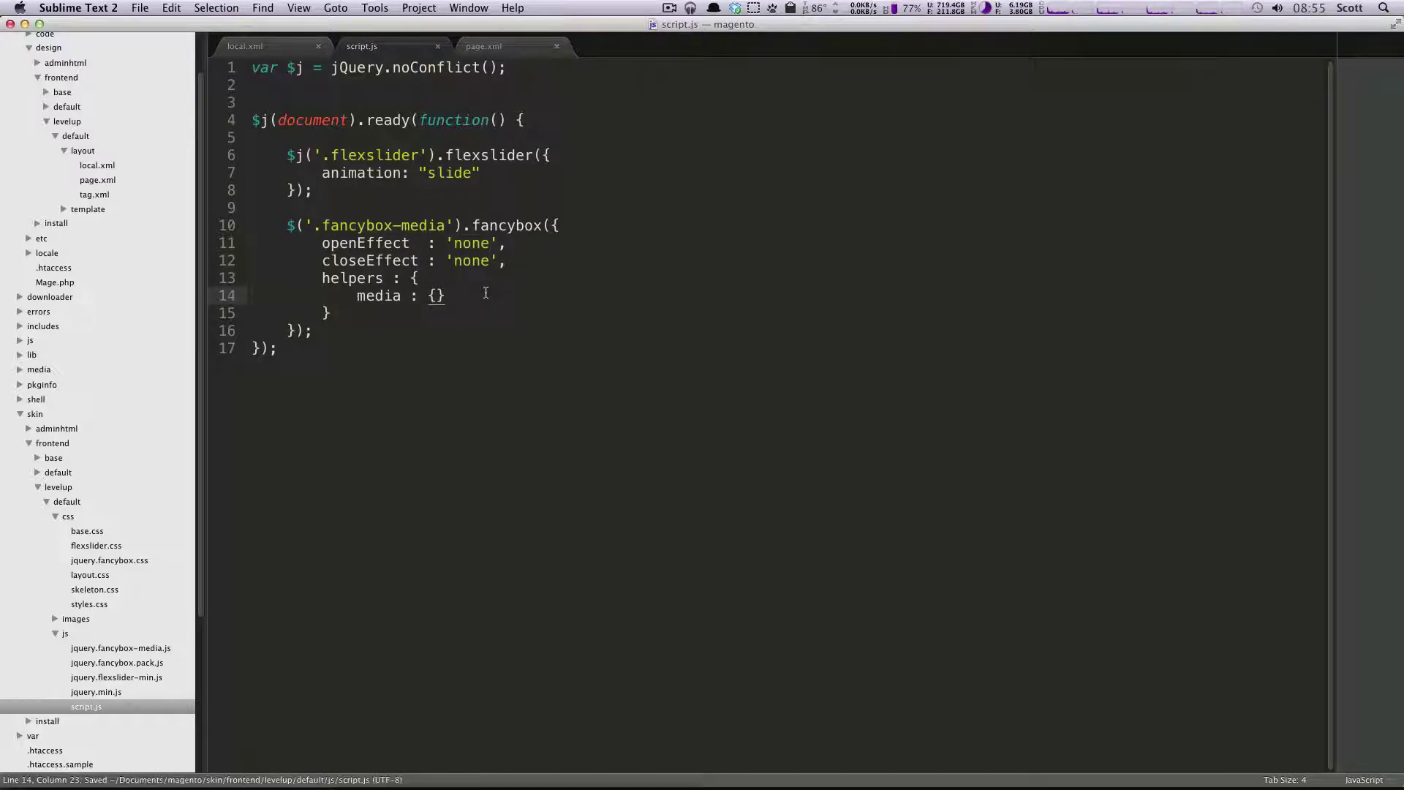
# Change $ to $j in the fancyBox setup line on line 10.
pyautogui.press('super+Tab')
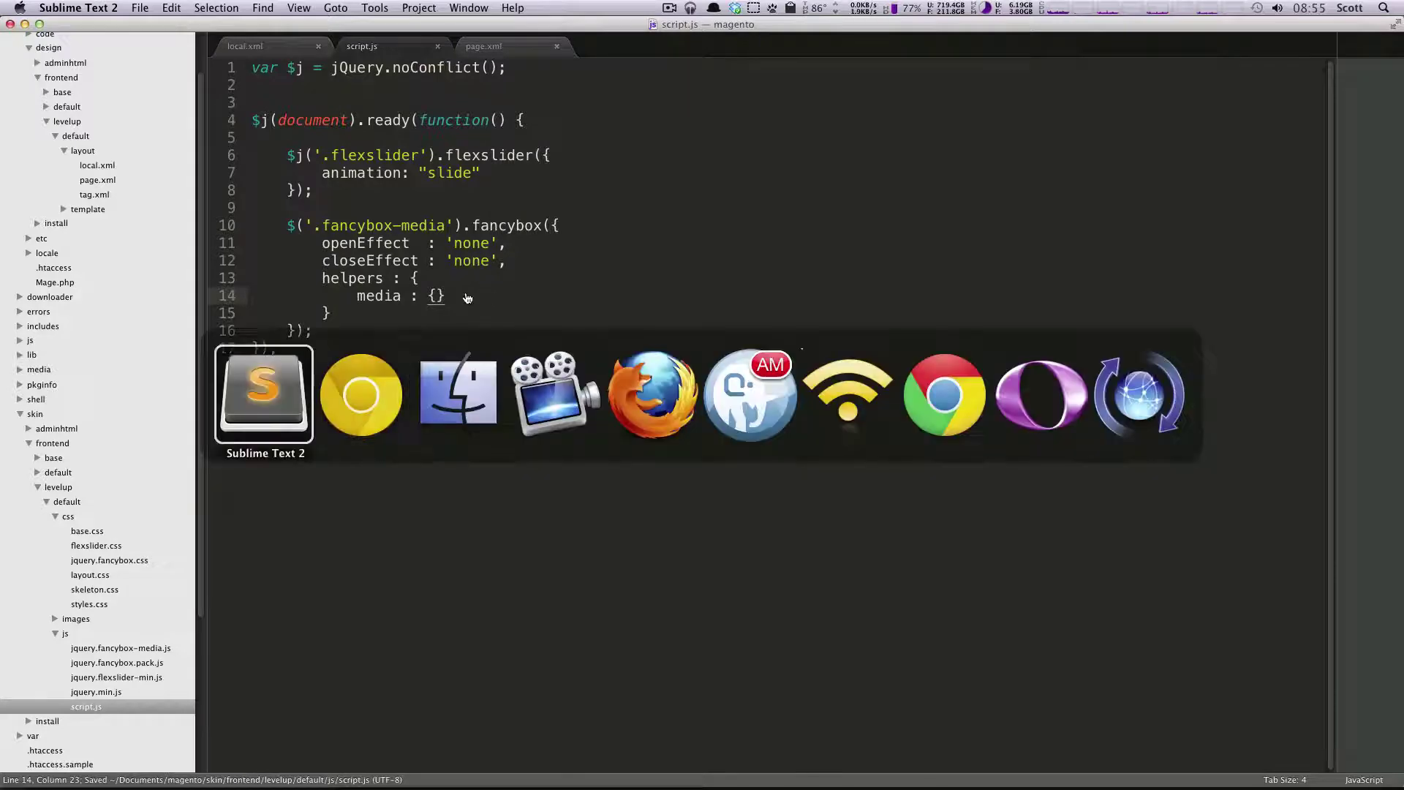
pyautogui.click(295, 229)
pyautogui.write('j')
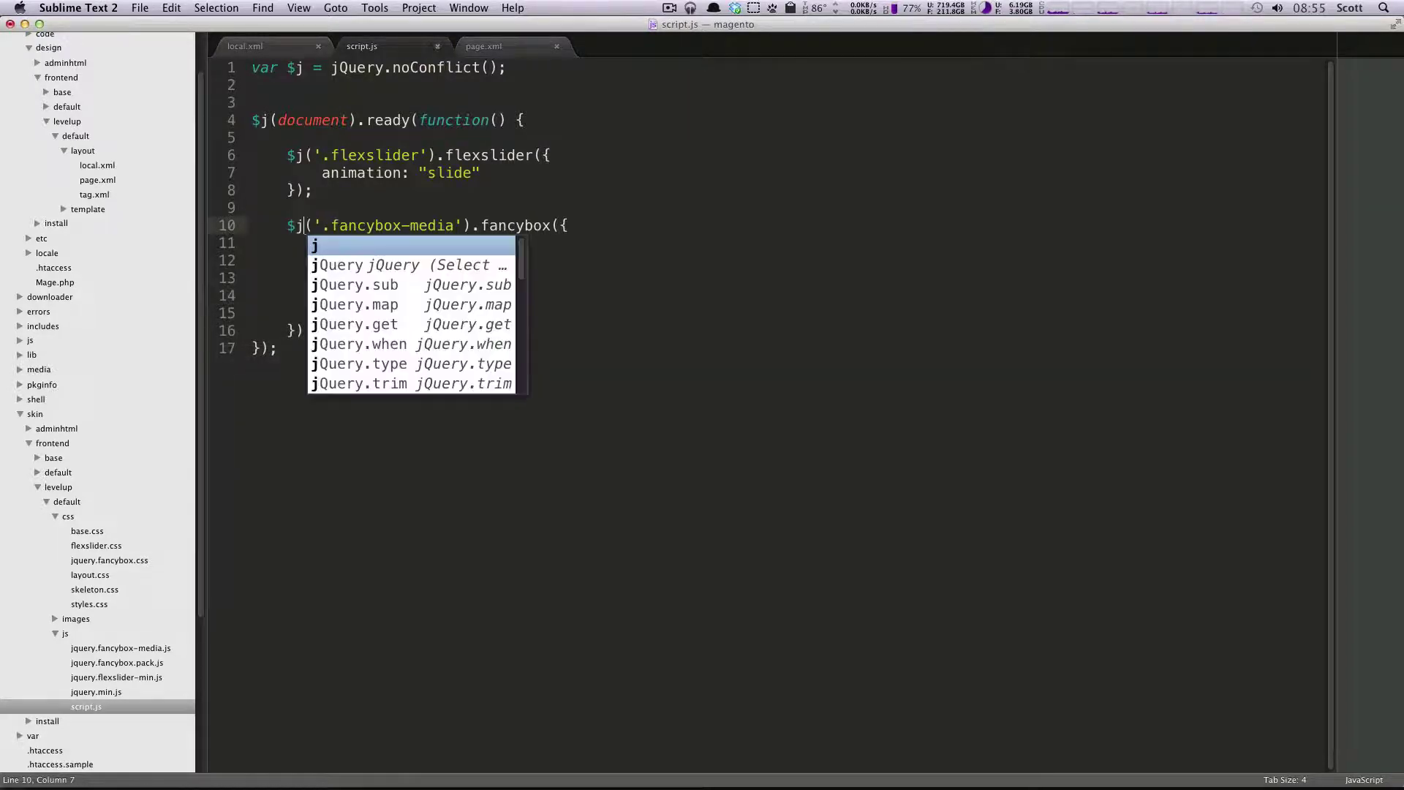
pyautogui.press('Escape')
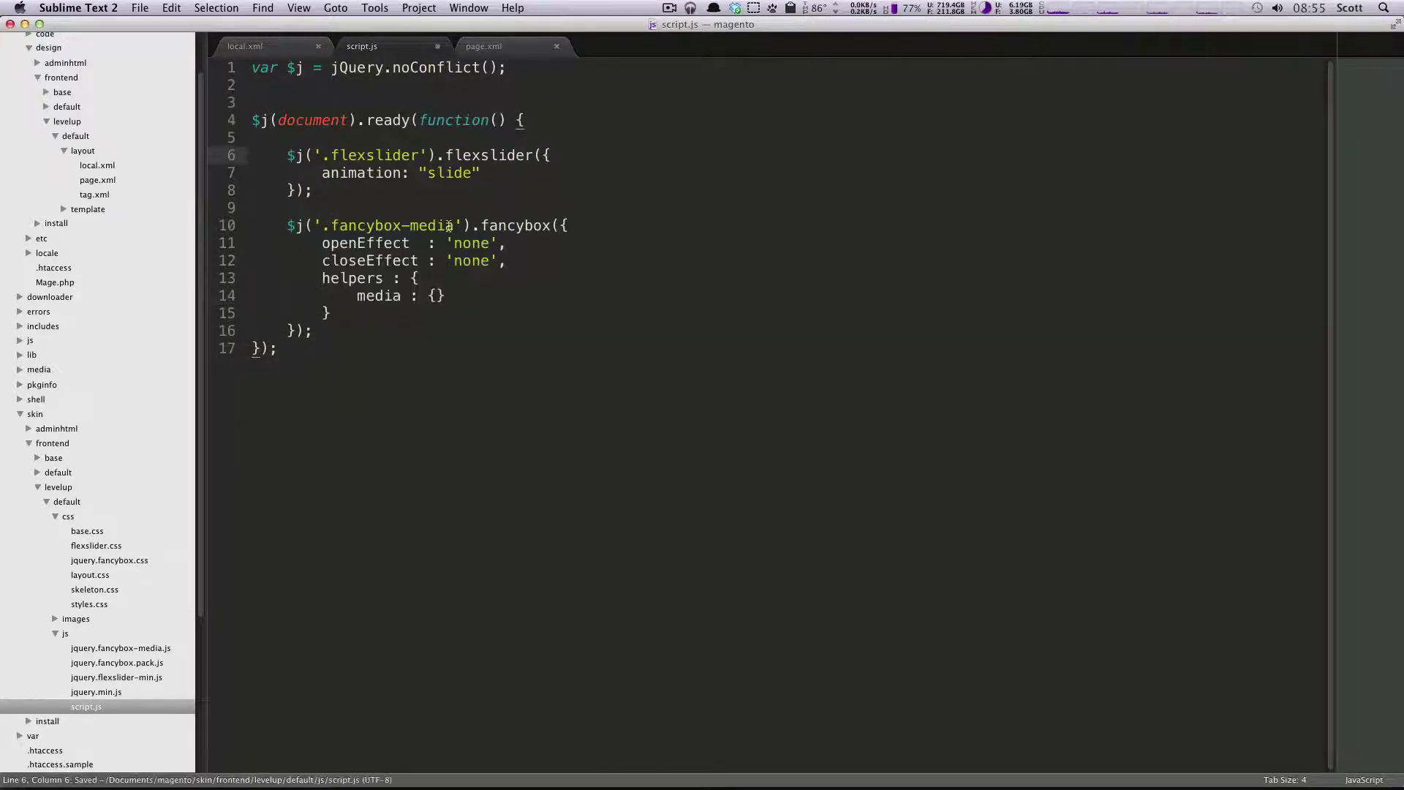
pyautogui.press('super+Tab')
# Reload the storefront home page, play Watch Our Video in the lightbox, and pause it.
pyautogui.click(155, 301)
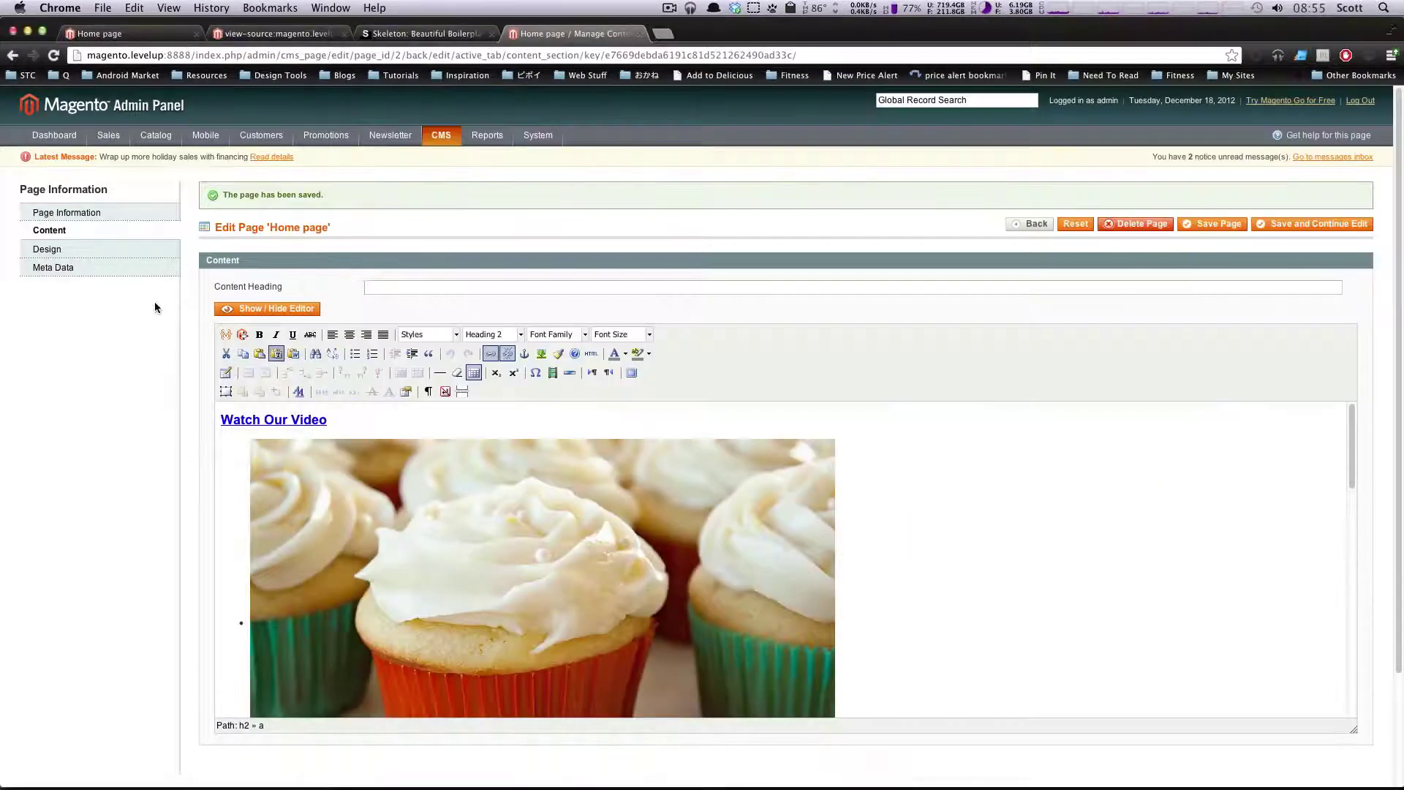
pyautogui.click(125, 35)
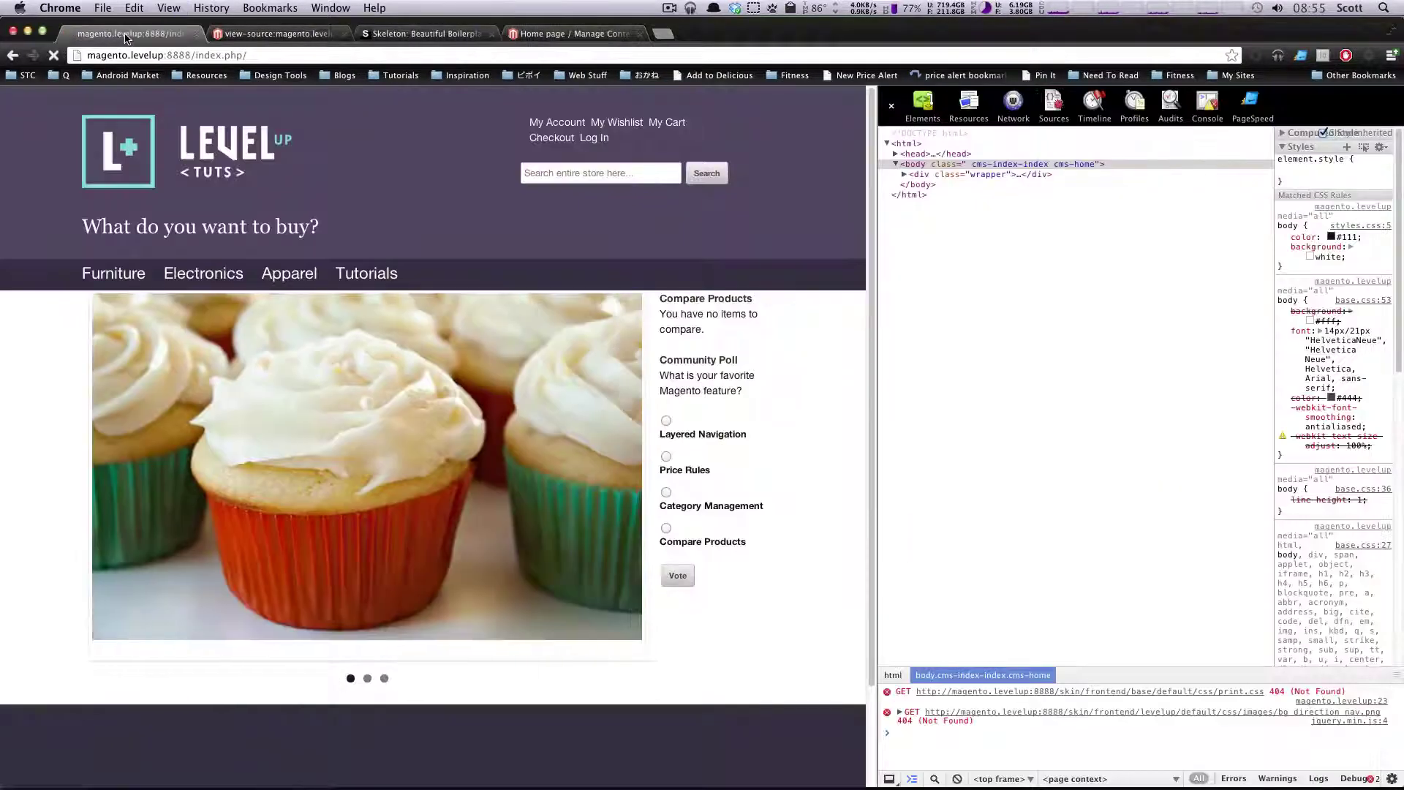
pyautogui.press('super+r')
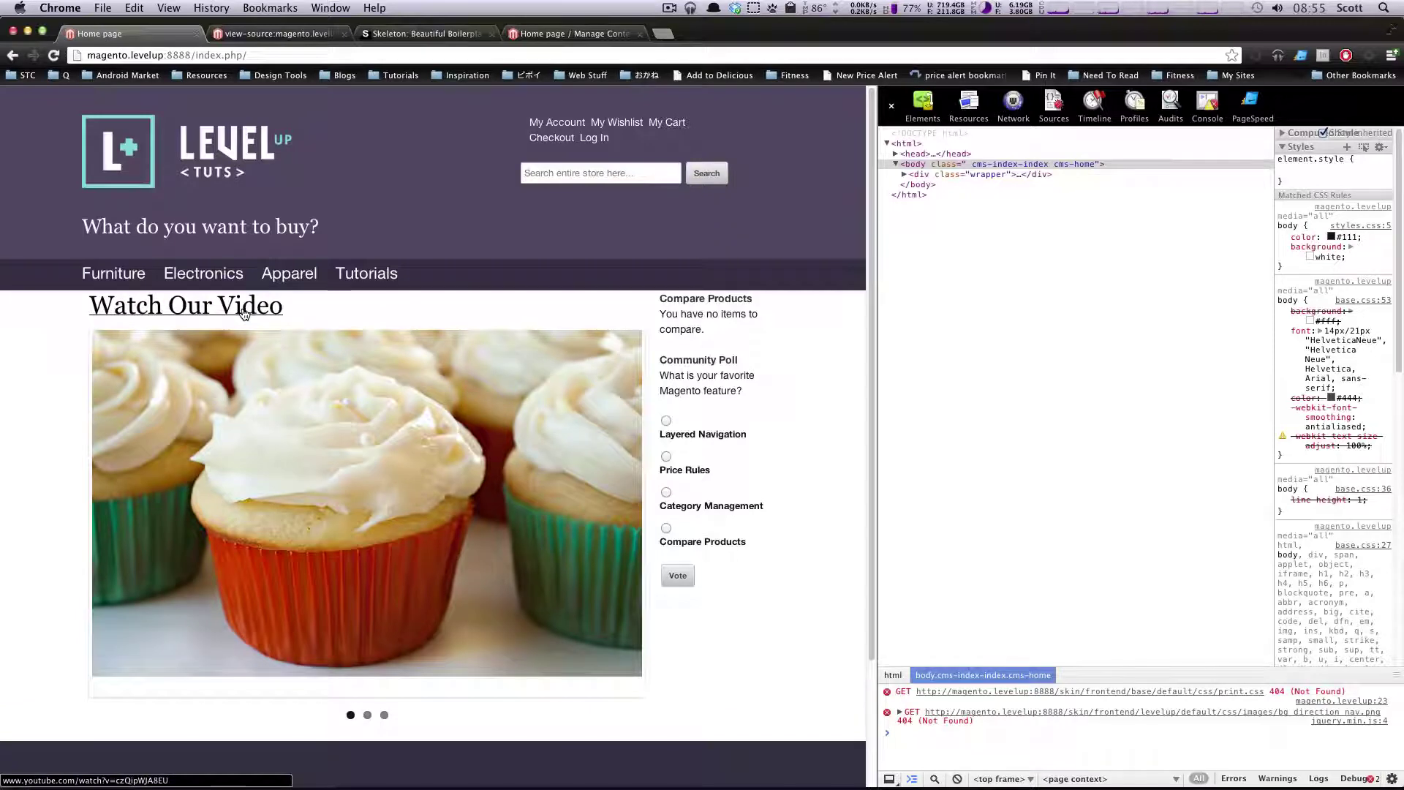
pyautogui.click(244, 313)
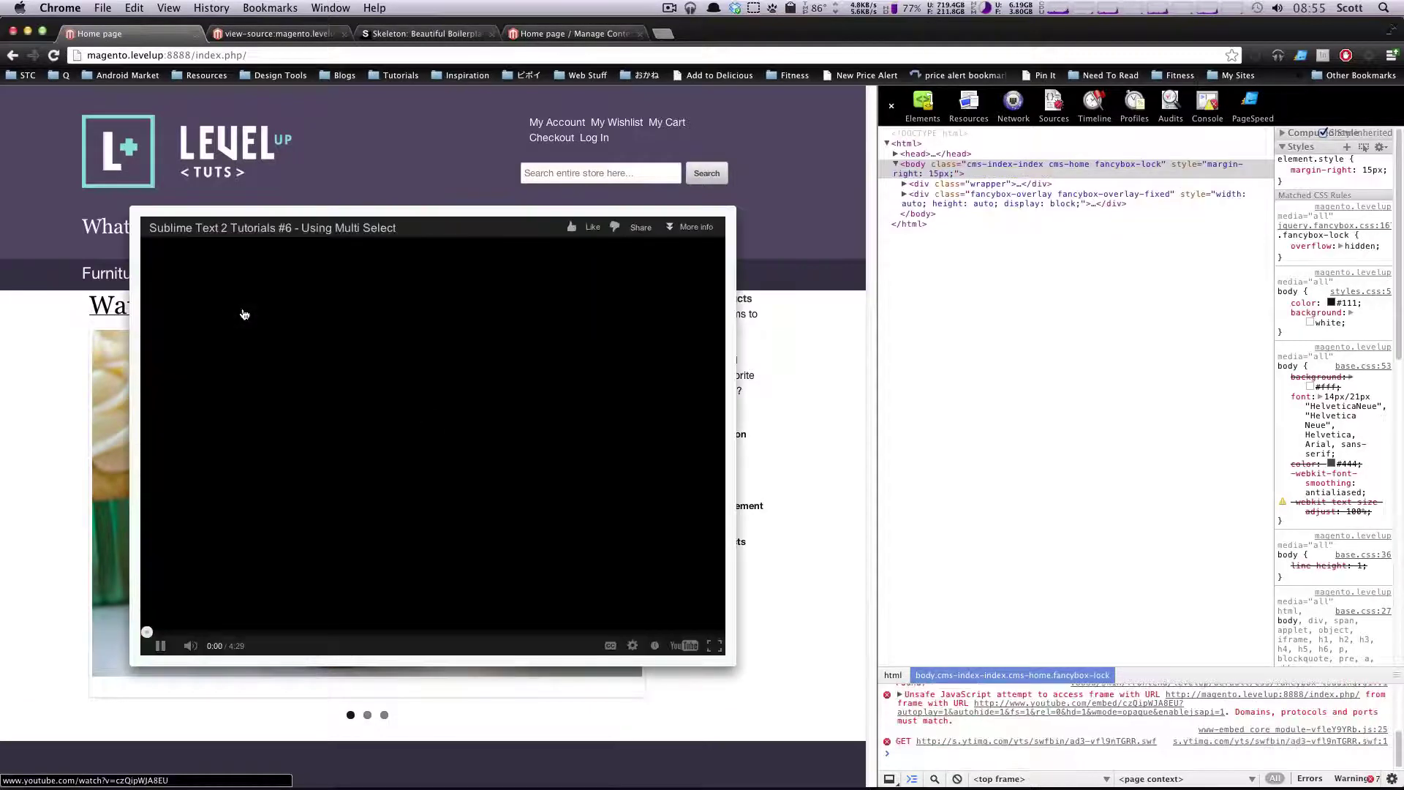
pyautogui.click(158, 646)
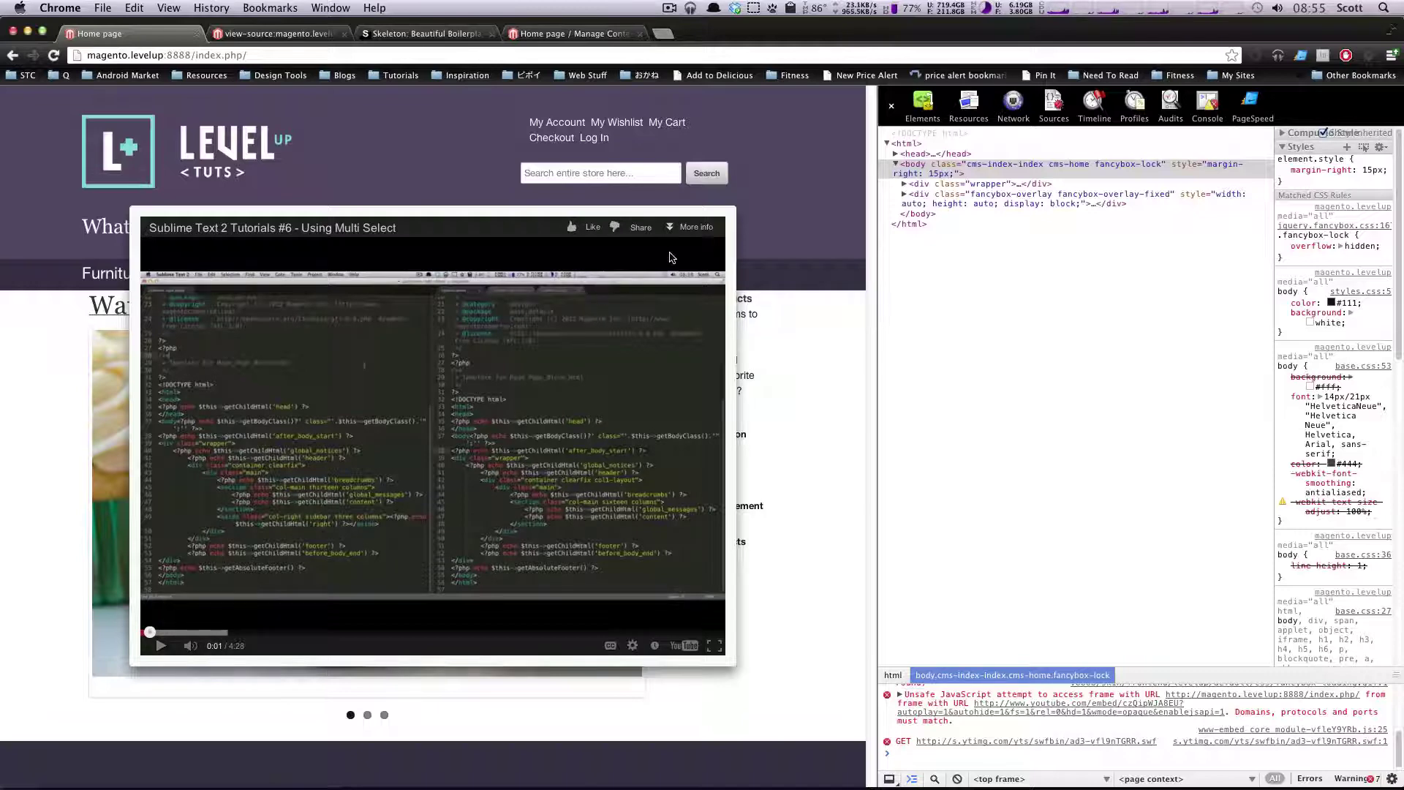
# Inspect the lightbox close element and its fancybox_sprite.png image link.
pyautogui.rightClick(732, 210)
pyautogui.click(764, 336)
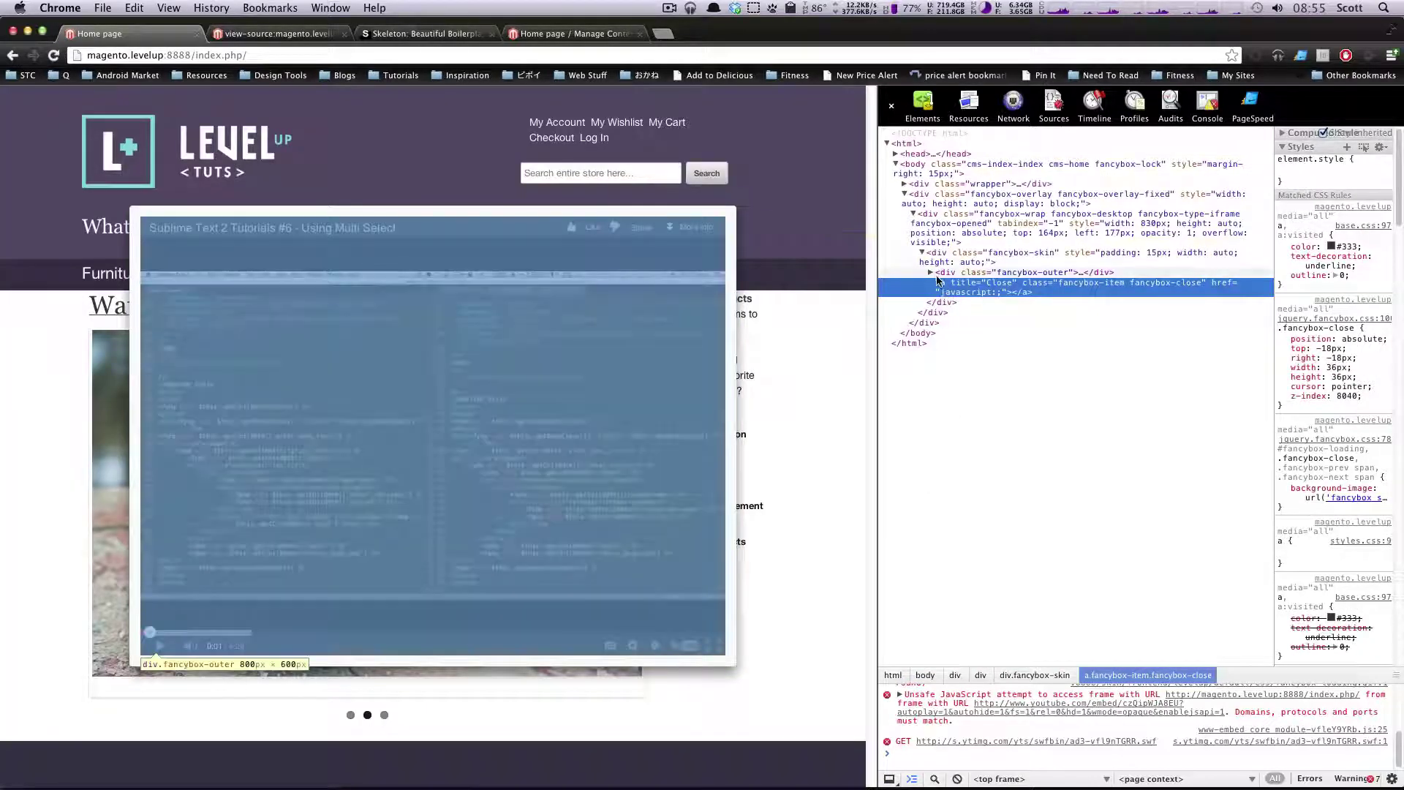
pyautogui.click(951, 263)
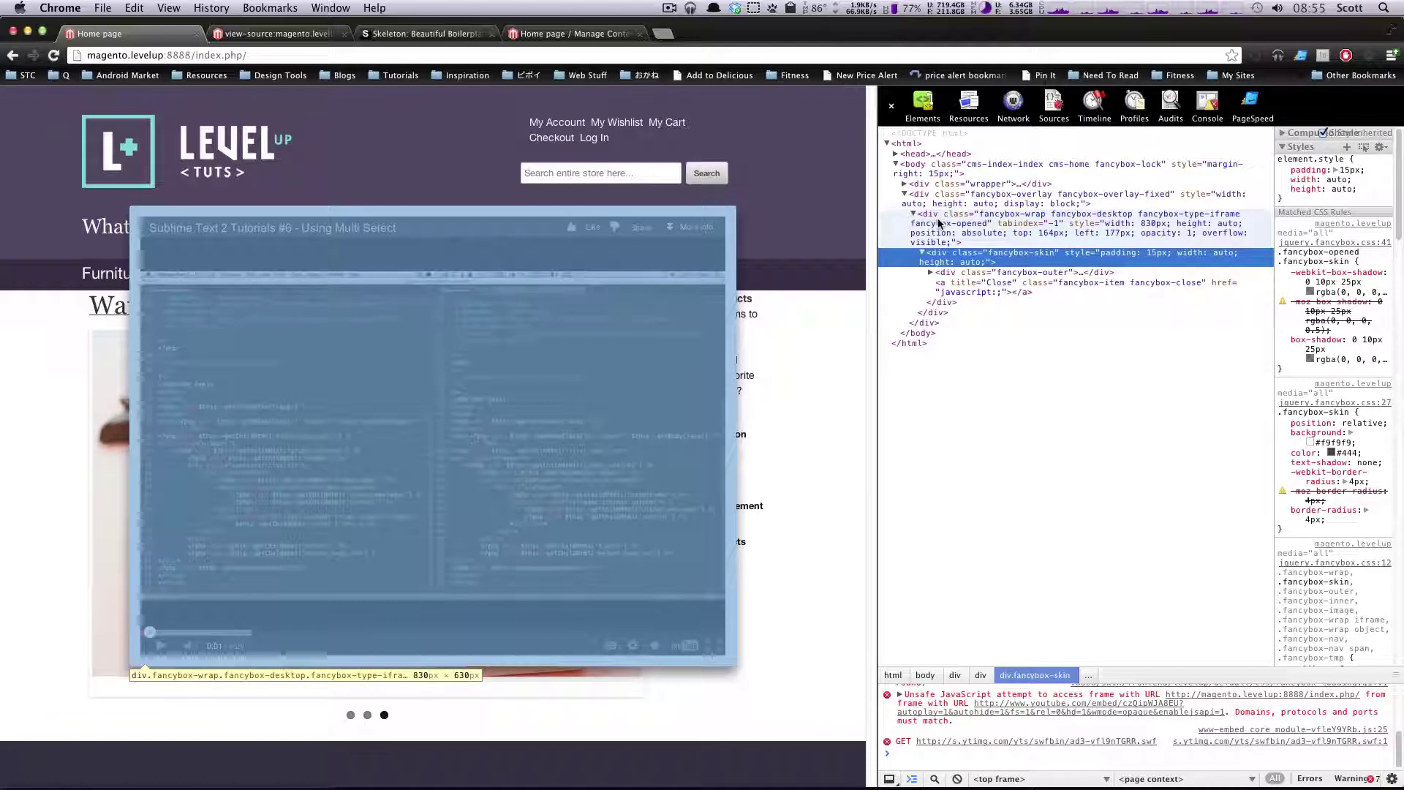
pyautogui.moveTo(1323, 329)
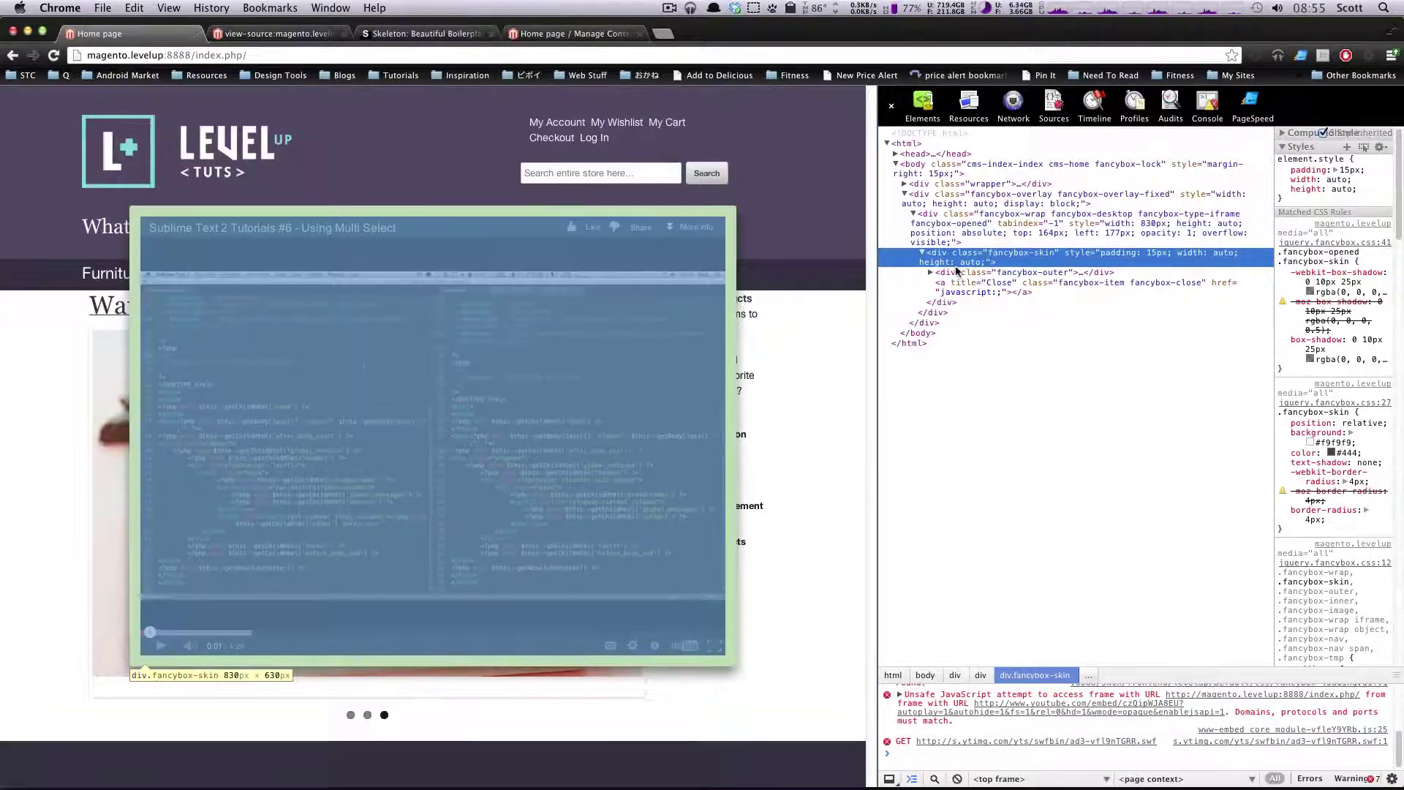
pyautogui.click(1025, 272)
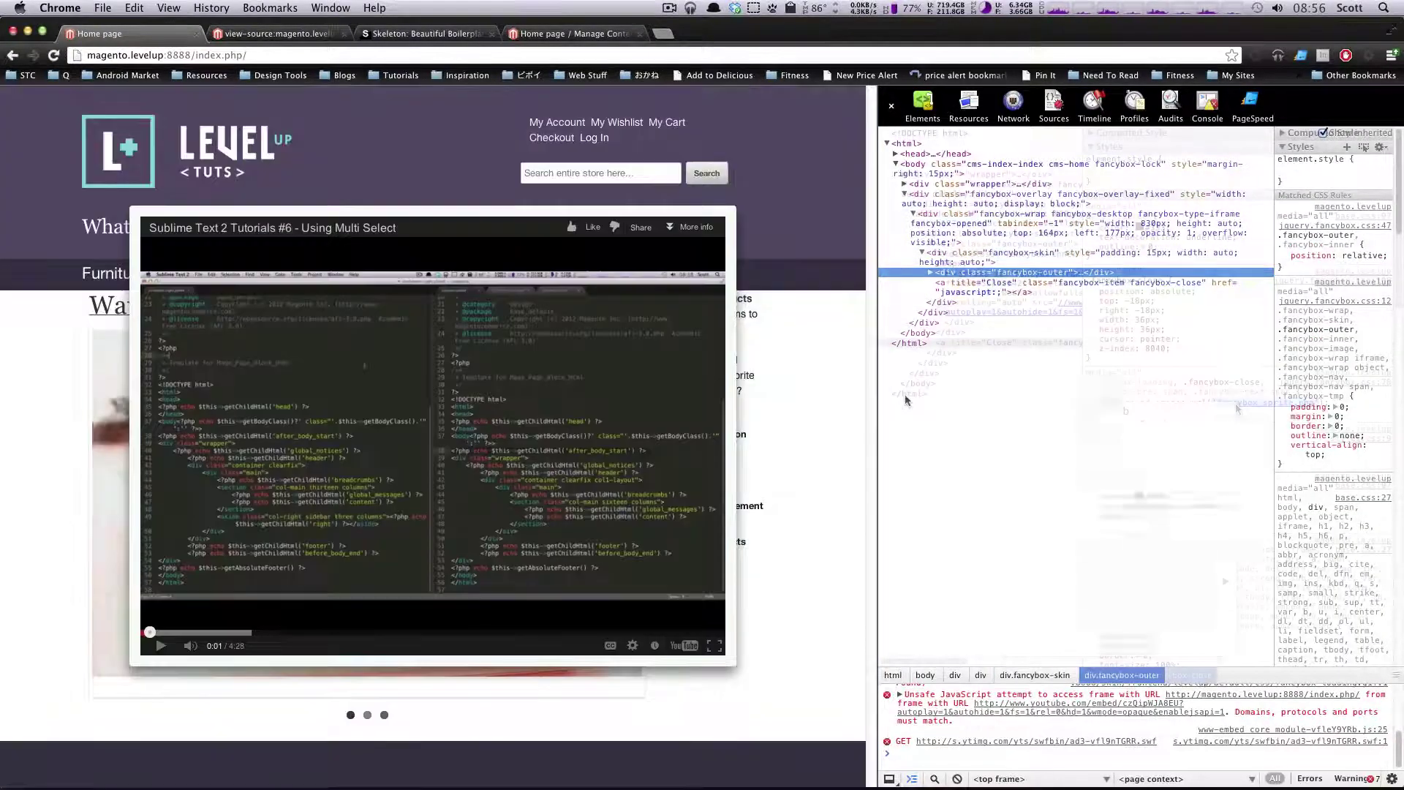
pyautogui.rightClick(1238, 404)
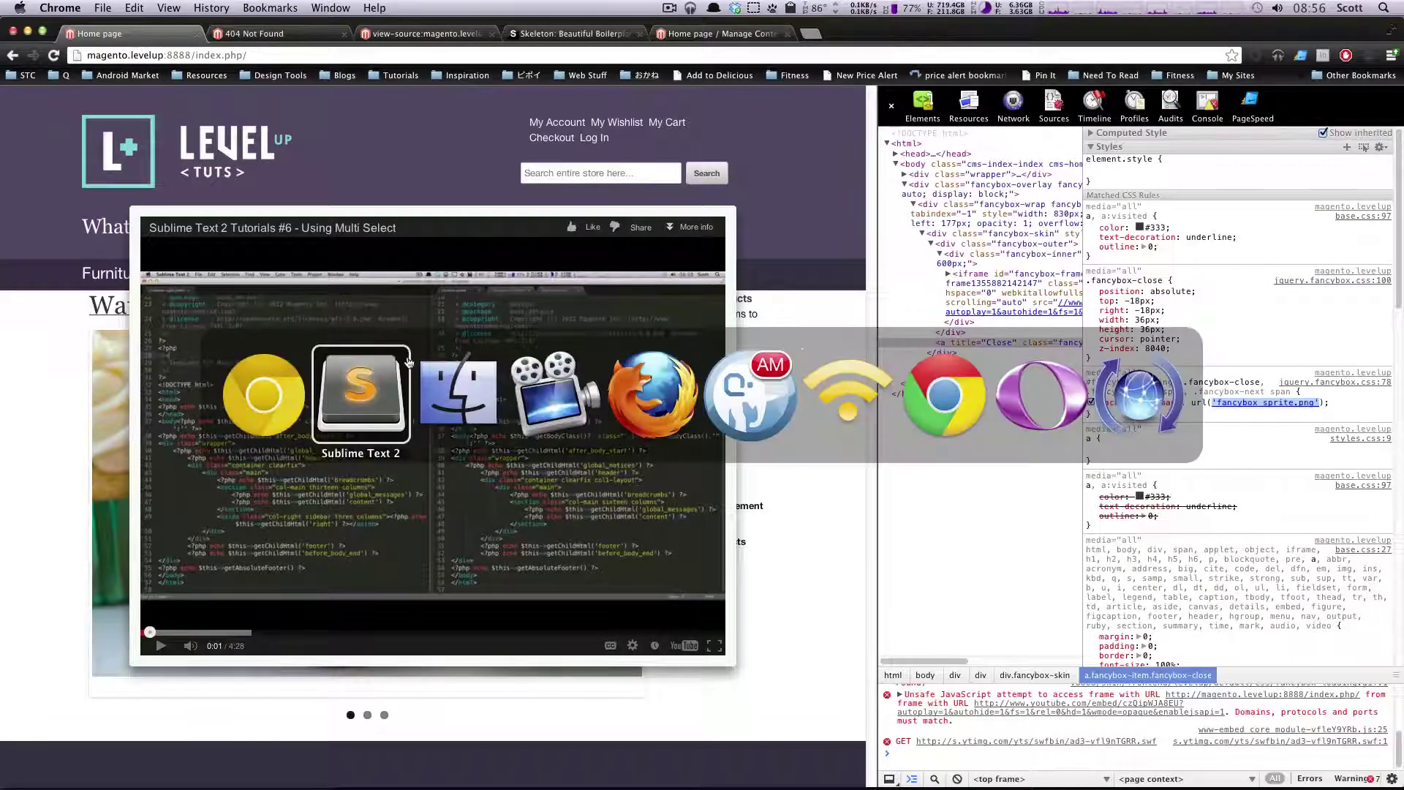
pyautogui.press('super+Tab')
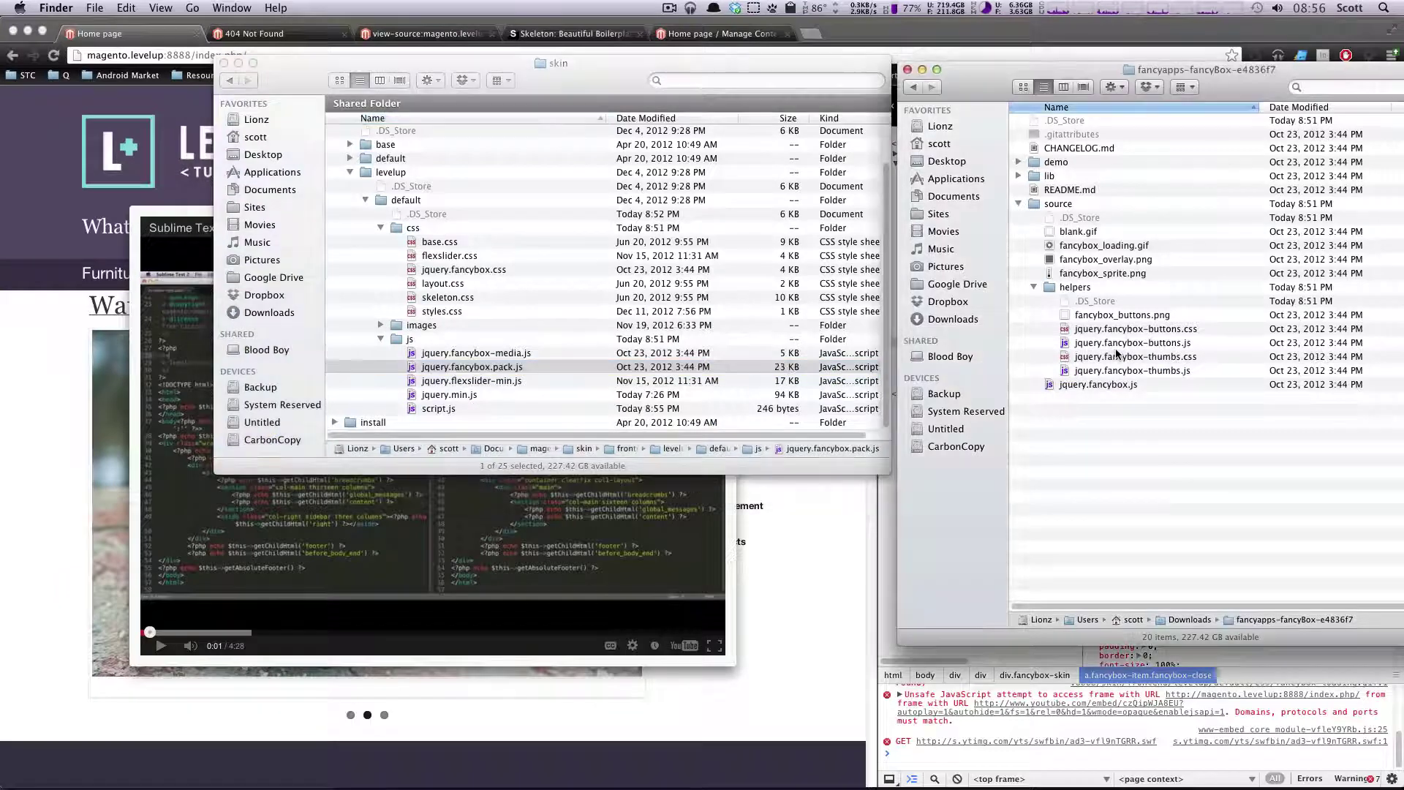
# Copy fancyBox's blank, loading, overlay and sprite images into the levelup theme's skin folder.
pyautogui.click(1097, 277)
pyautogui.keyDown('shift'); pyautogui.click(1090, 233); pyautogui.keyUp('shift')
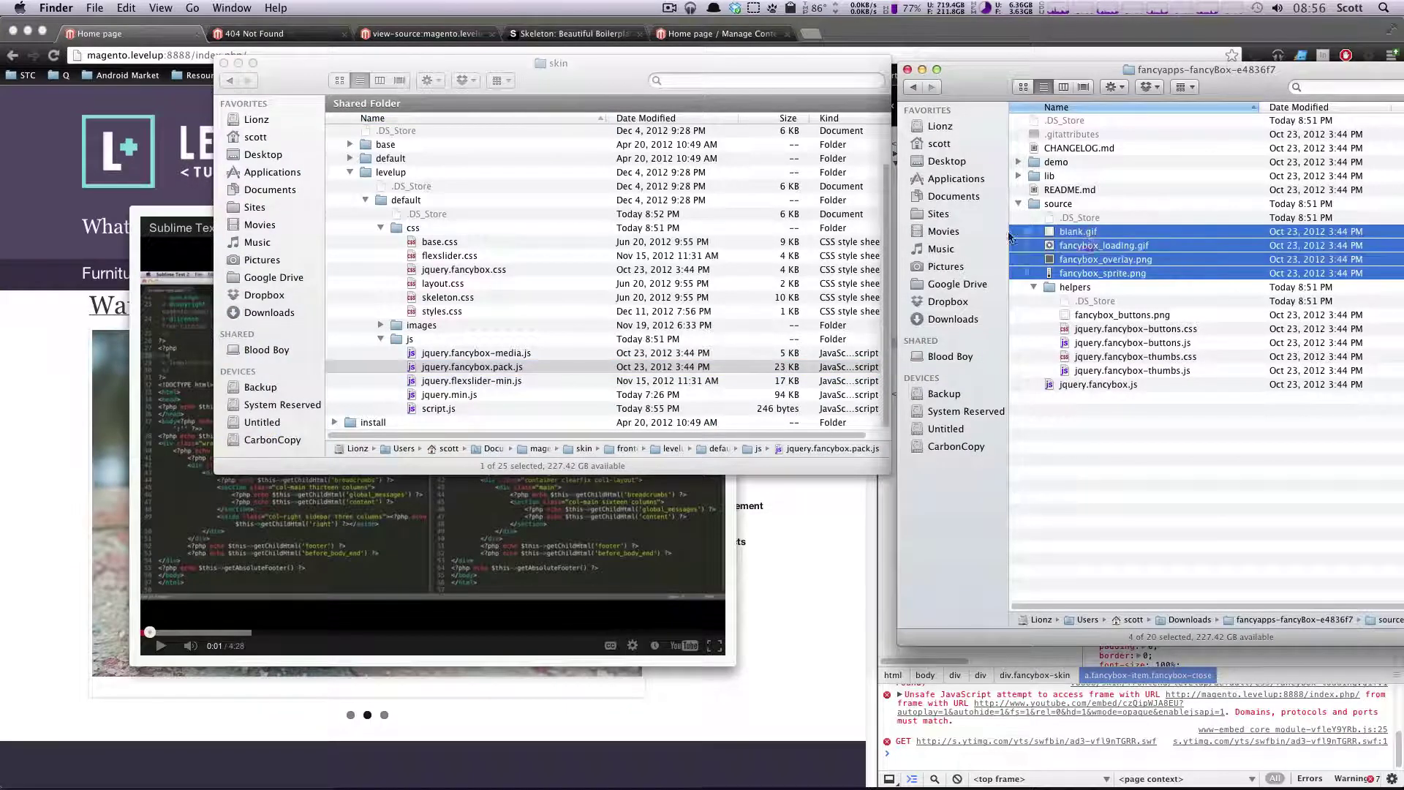
pyautogui.moveTo(1089, 246)
pyautogui.mouseDown()
pyautogui.moveTo(477, 298)
pyautogui.moveTo(410, 229)
pyautogui.mouseUp()
pyautogui.click(60, 366)
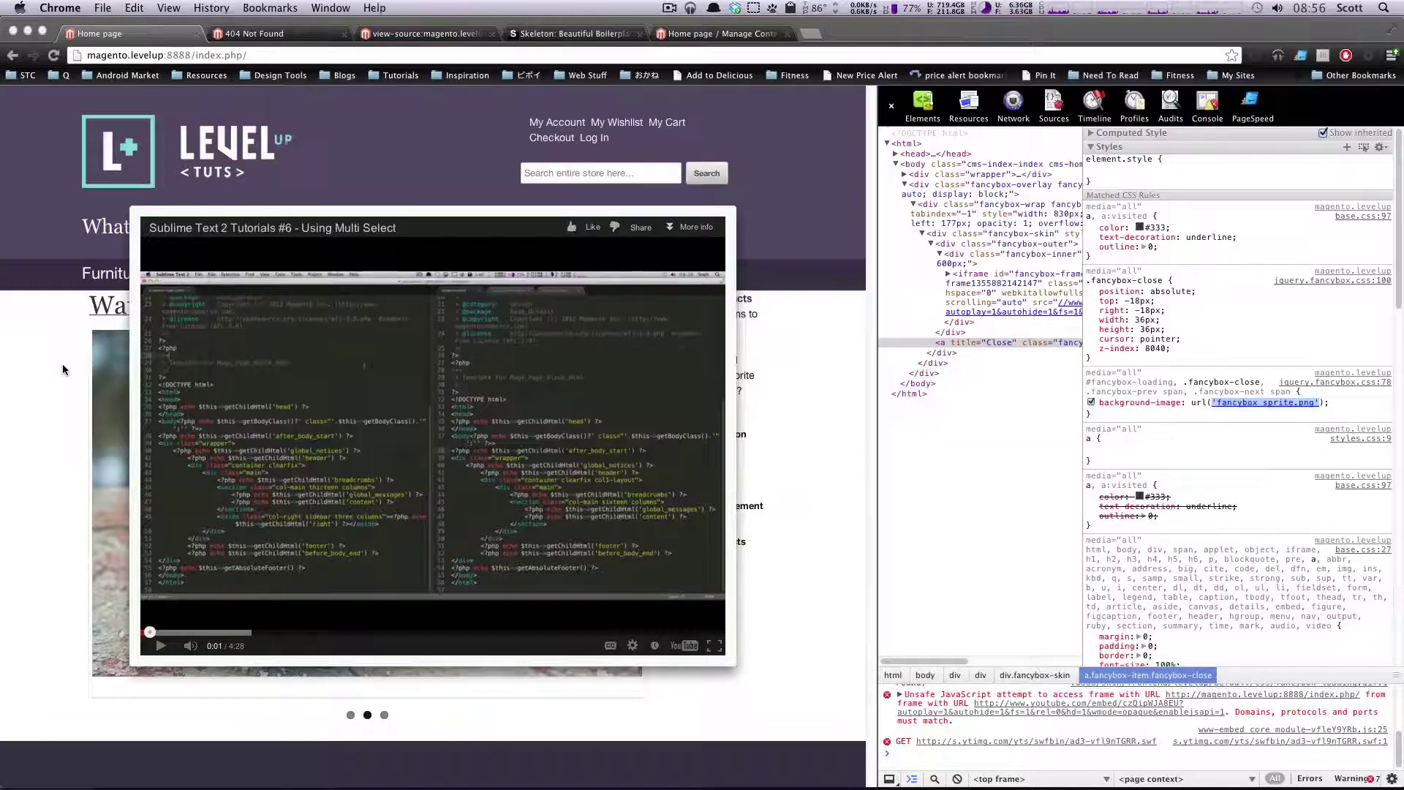
# Reload the home page, reopen and pause the Watch Our Video lightbox, then narrow the page area.
pyautogui.click(791, 212)
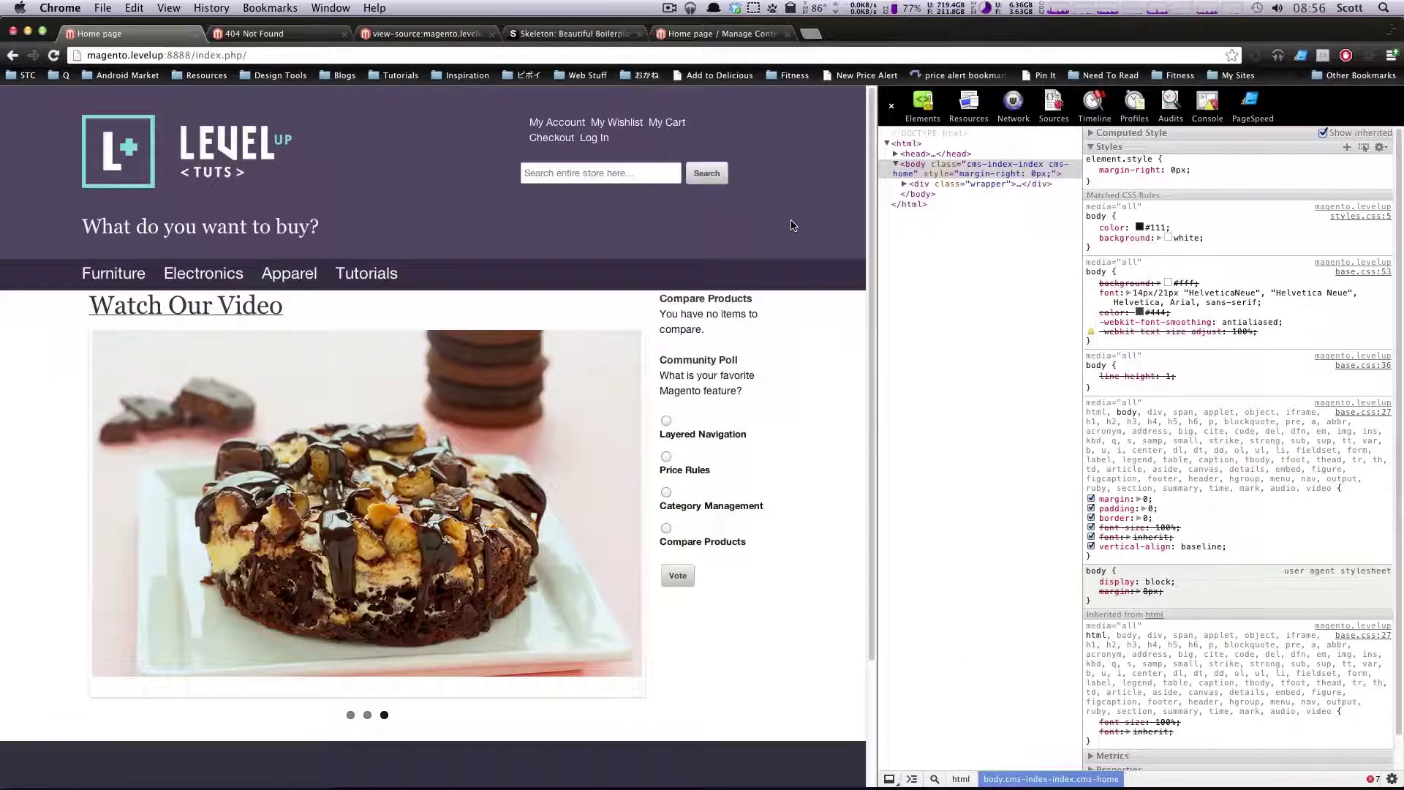
pyautogui.press('super+r')
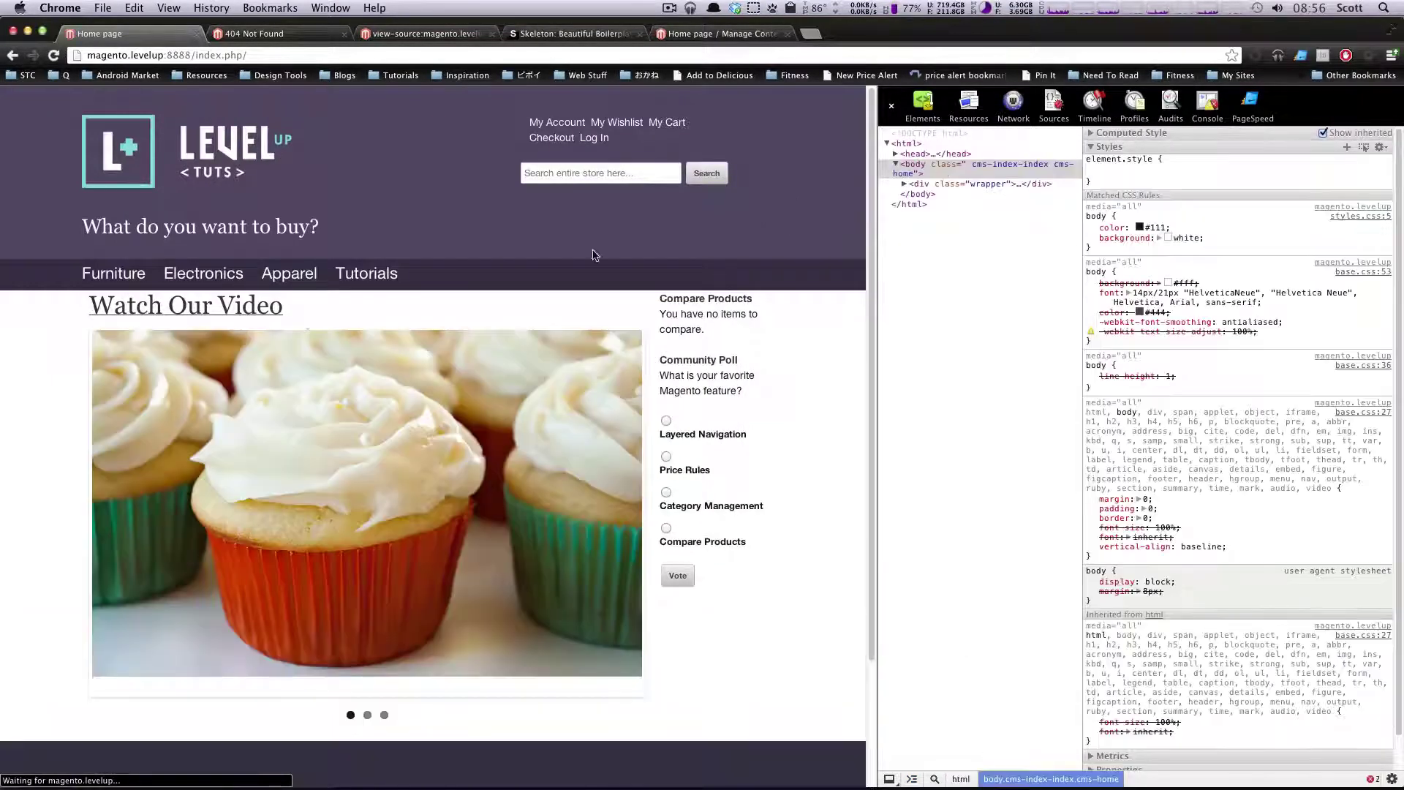
pyautogui.click(251, 313)
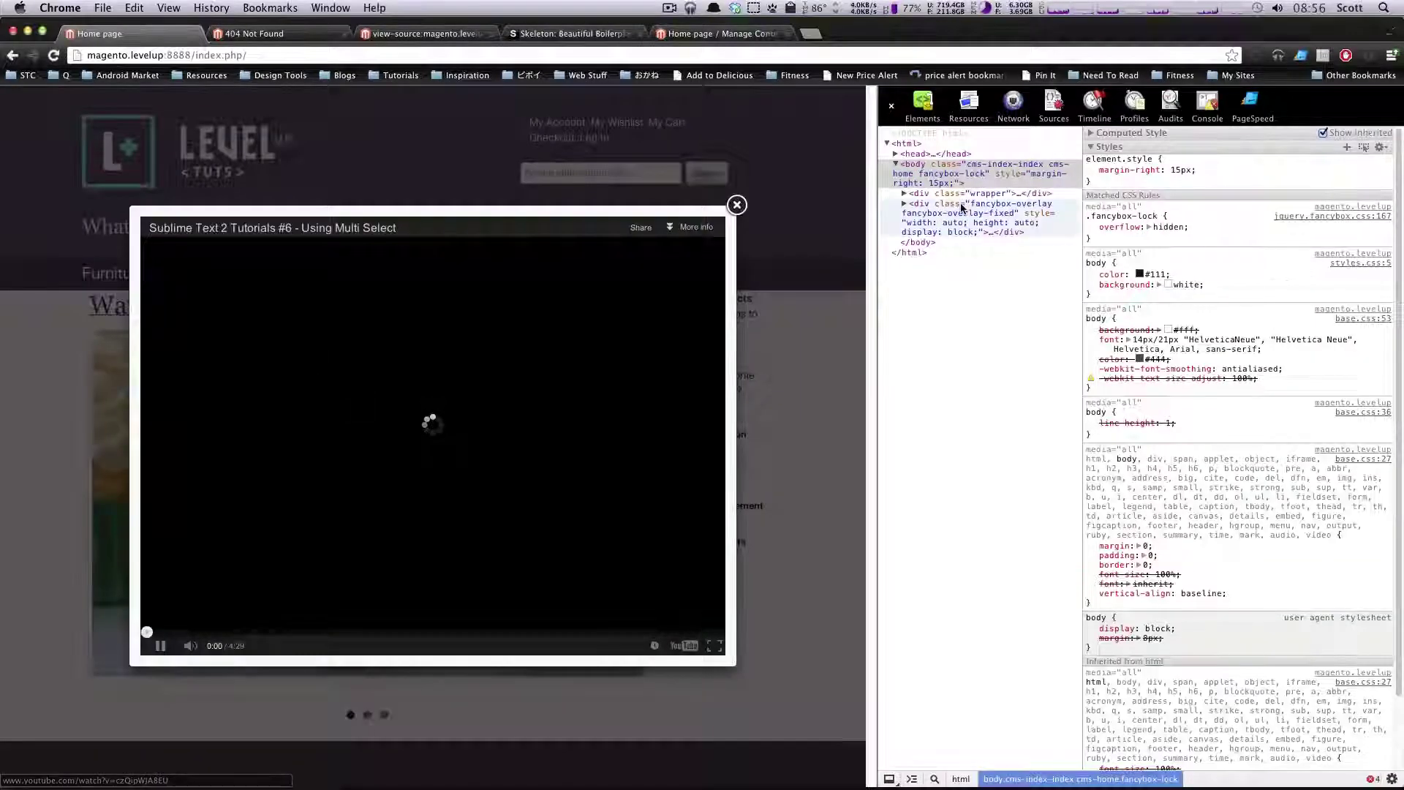
pyautogui.click(150, 651)
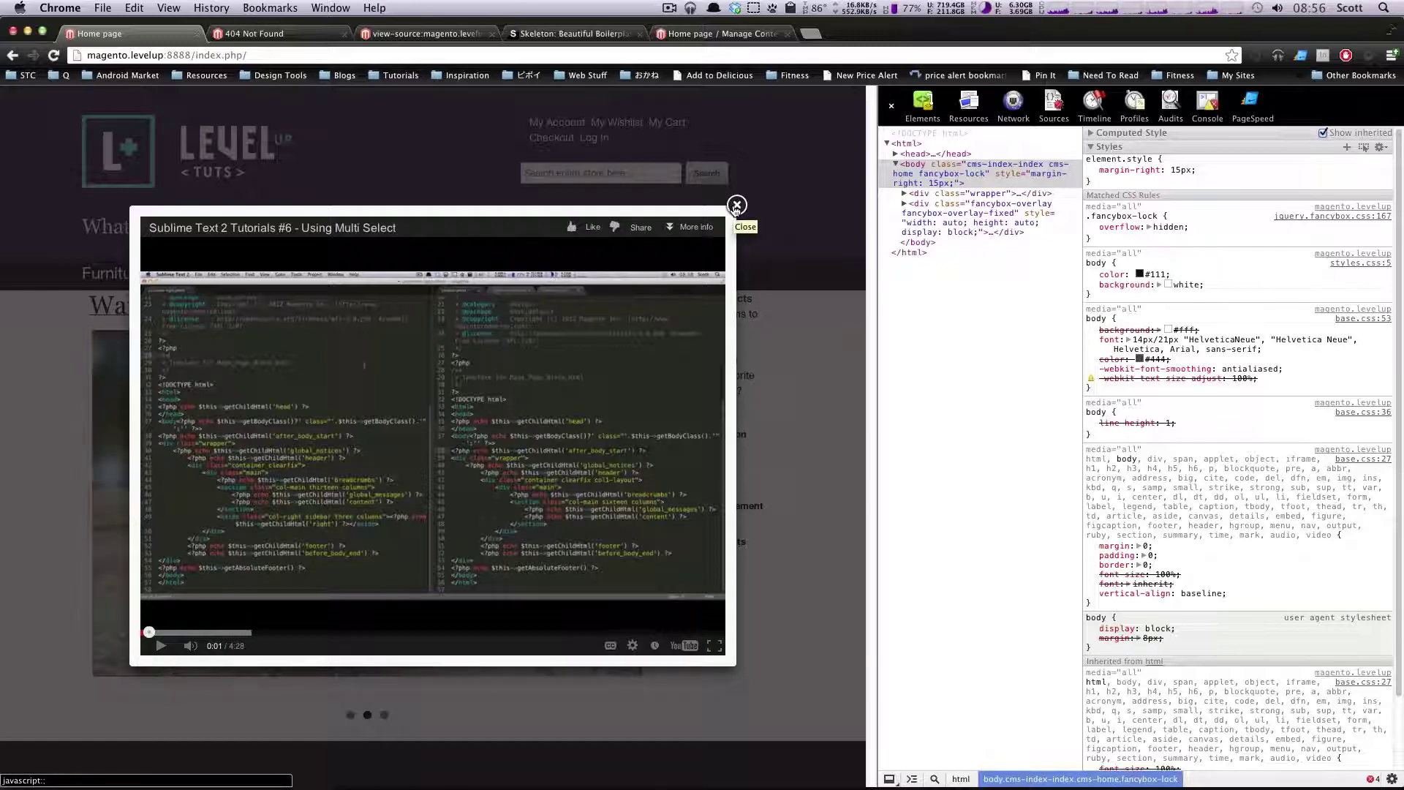
pyautogui.moveTo(872, 223); pyautogui.dragTo(636, 220)
pyautogui.moveTo(519, 232)
pyautogui.mouseDown()
pyautogui.moveTo(344, 258)
pyautogui.moveTo(770, 265)
pyautogui.mouseUp()
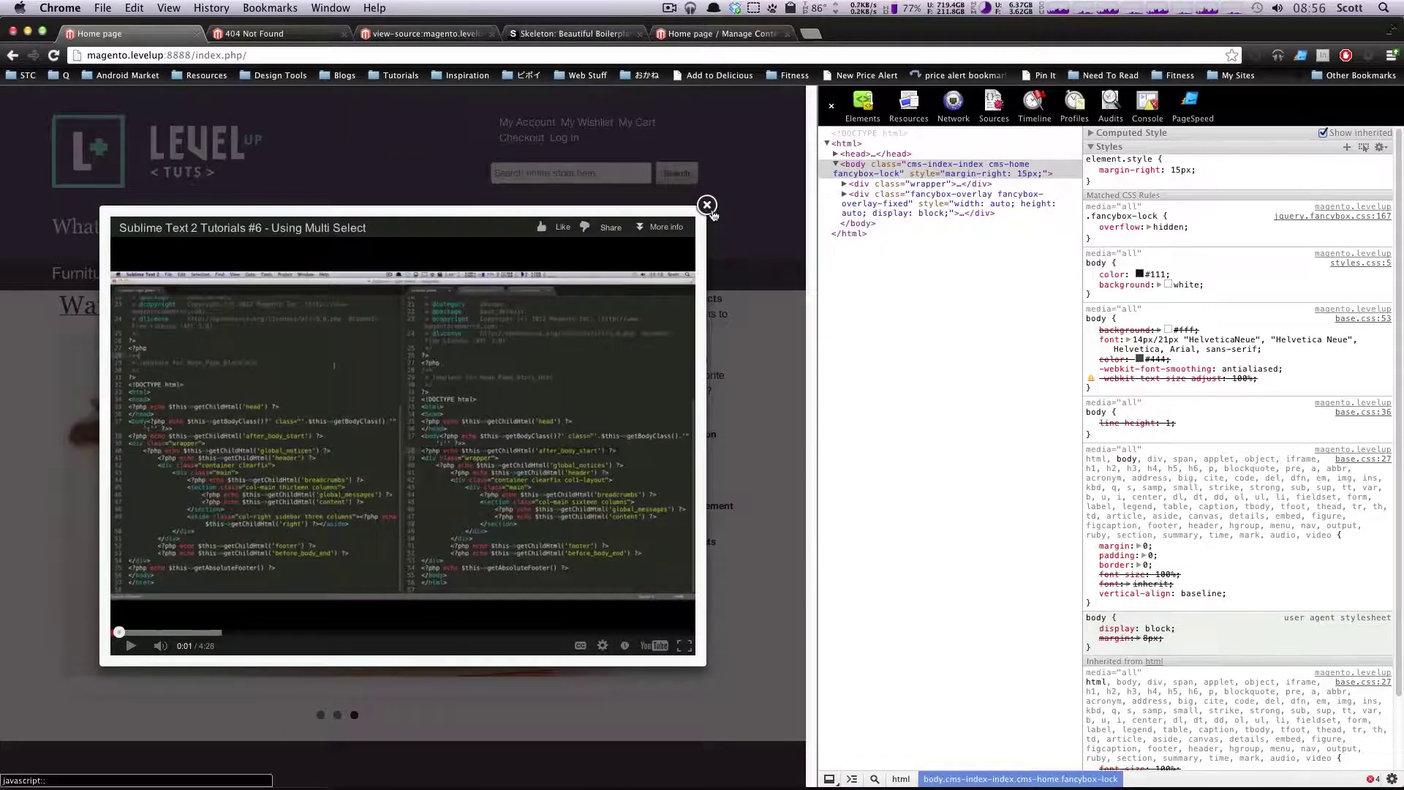
# Reopen and close the video lightbox at a narrow page width, then widen the page again.
pyautogui.click(707, 205)
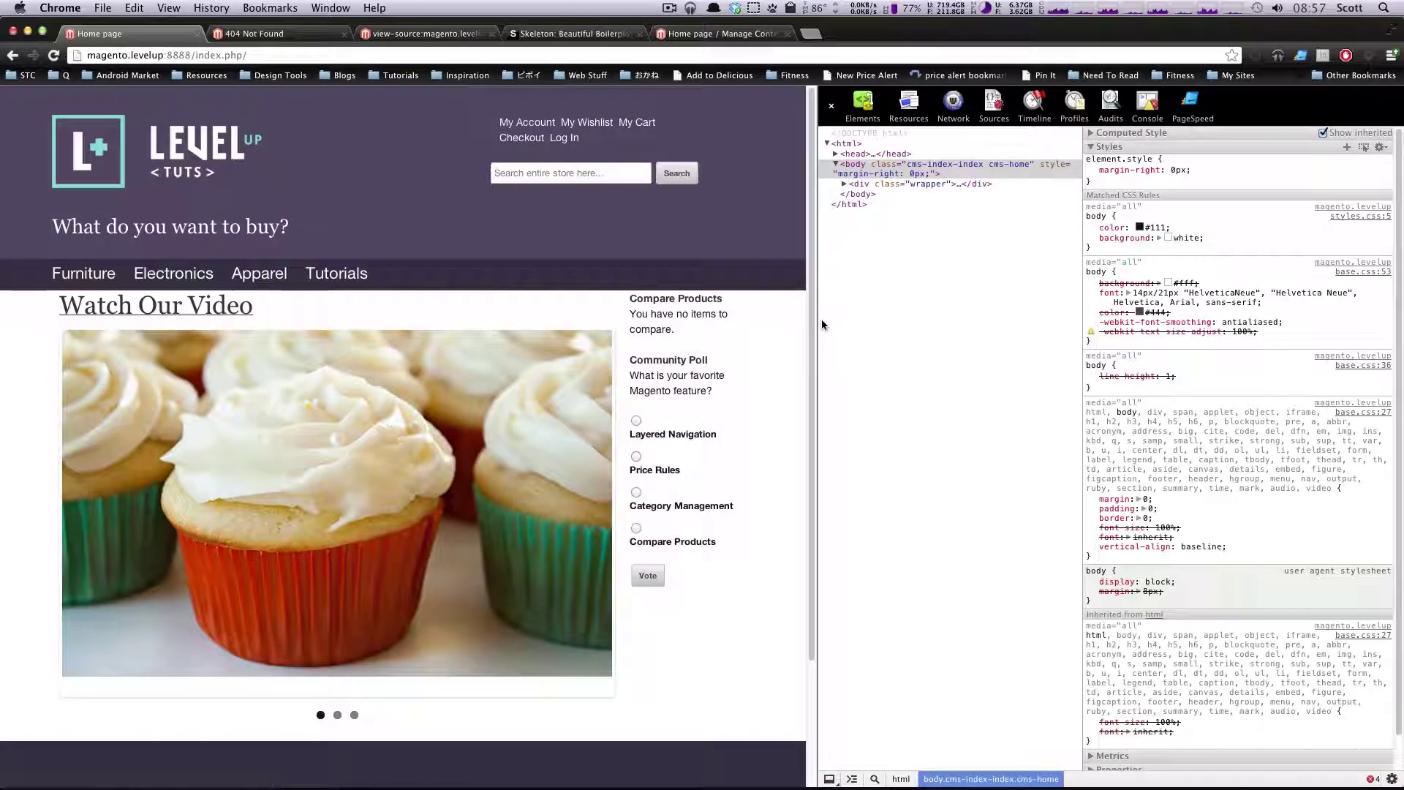
pyautogui.moveTo(822, 319); pyautogui.dragTo(475, 318)
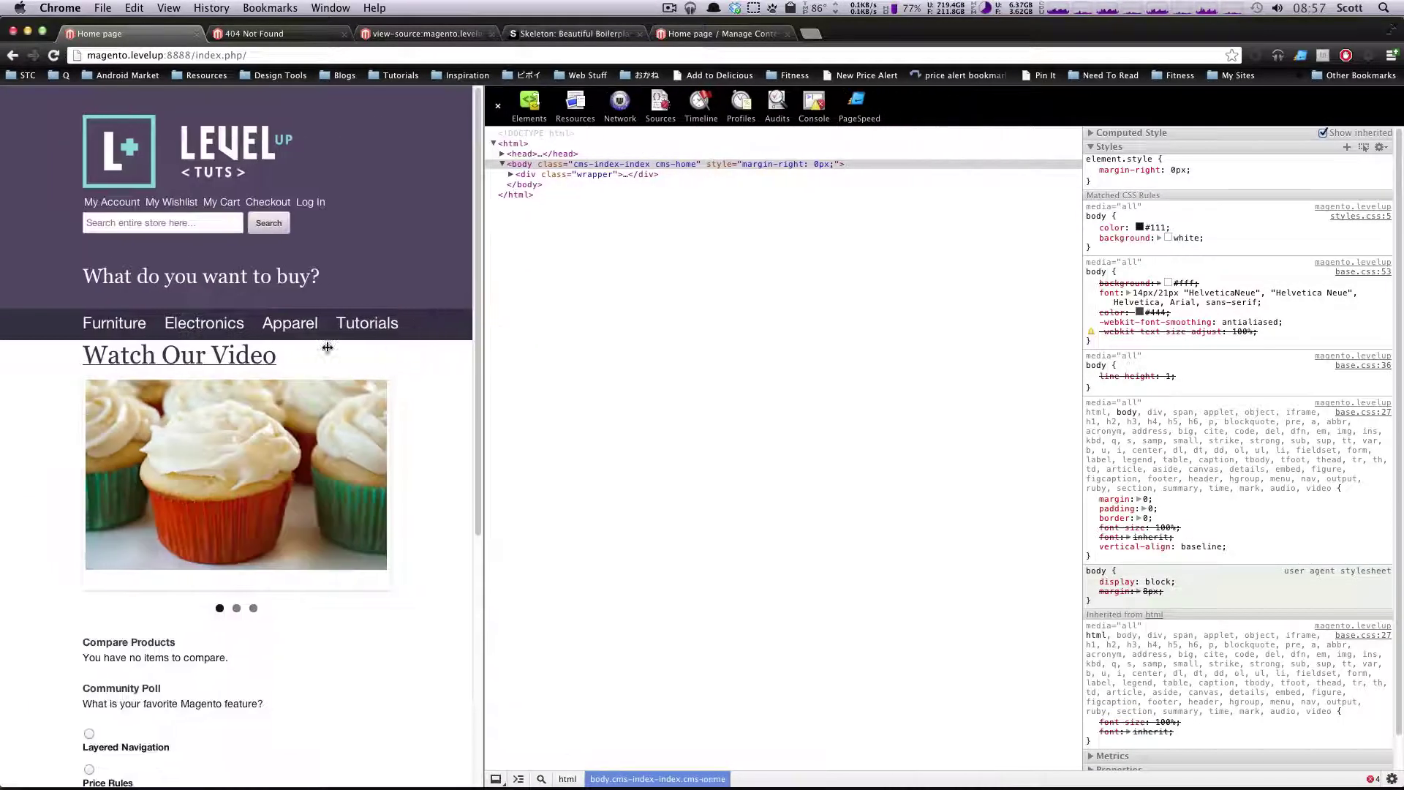
pyautogui.click(196, 353)
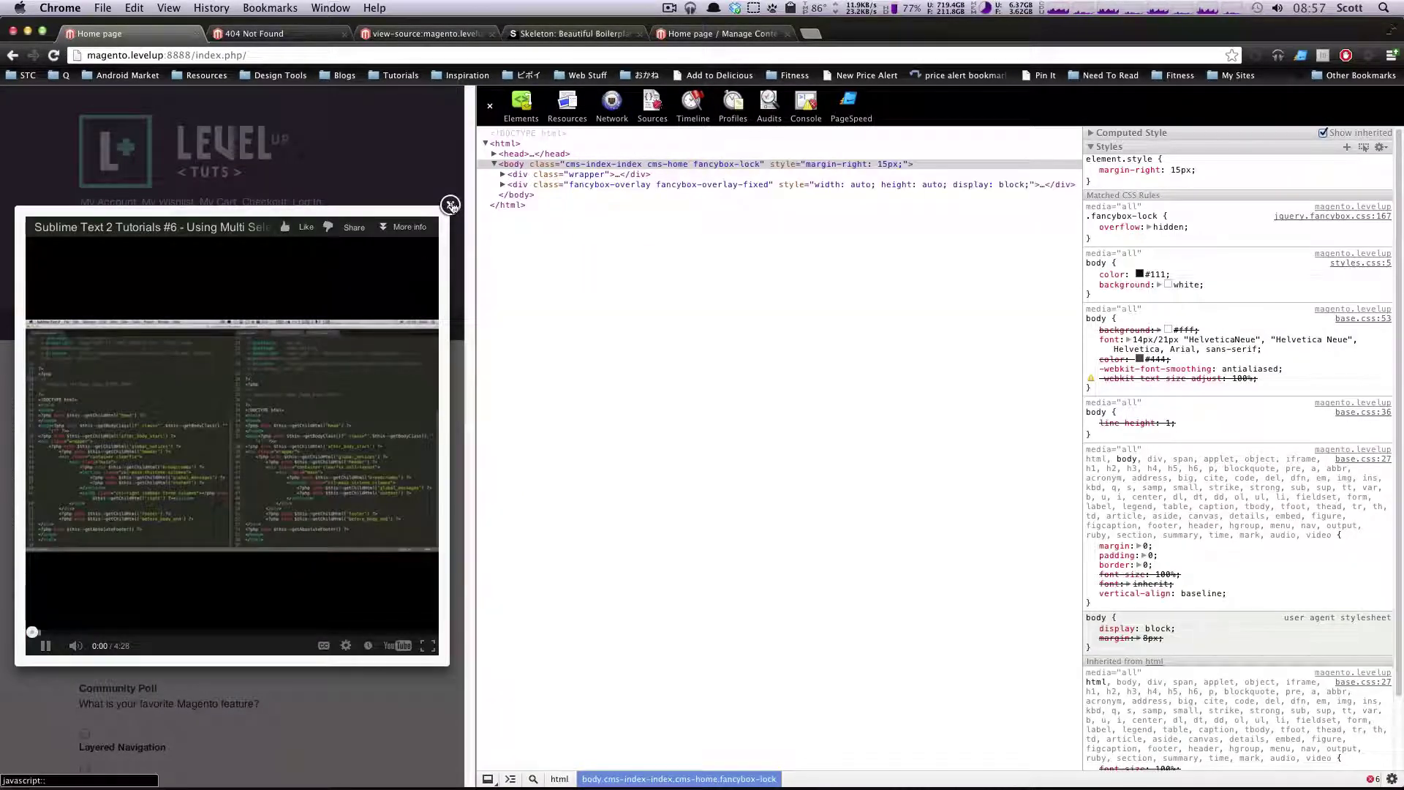
pyautogui.click(450, 205)
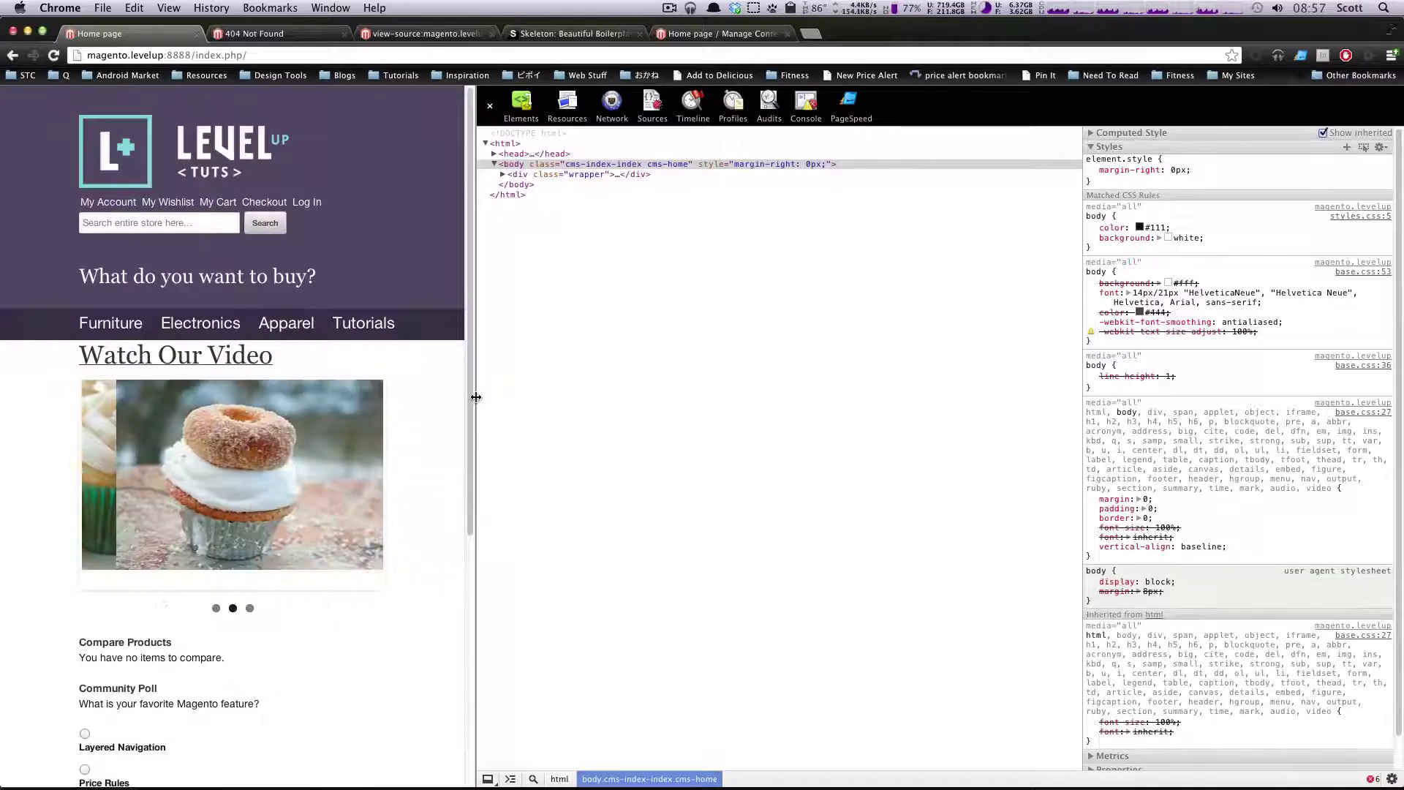
pyautogui.moveTo(476, 398); pyautogui.dragTo(988, 383)
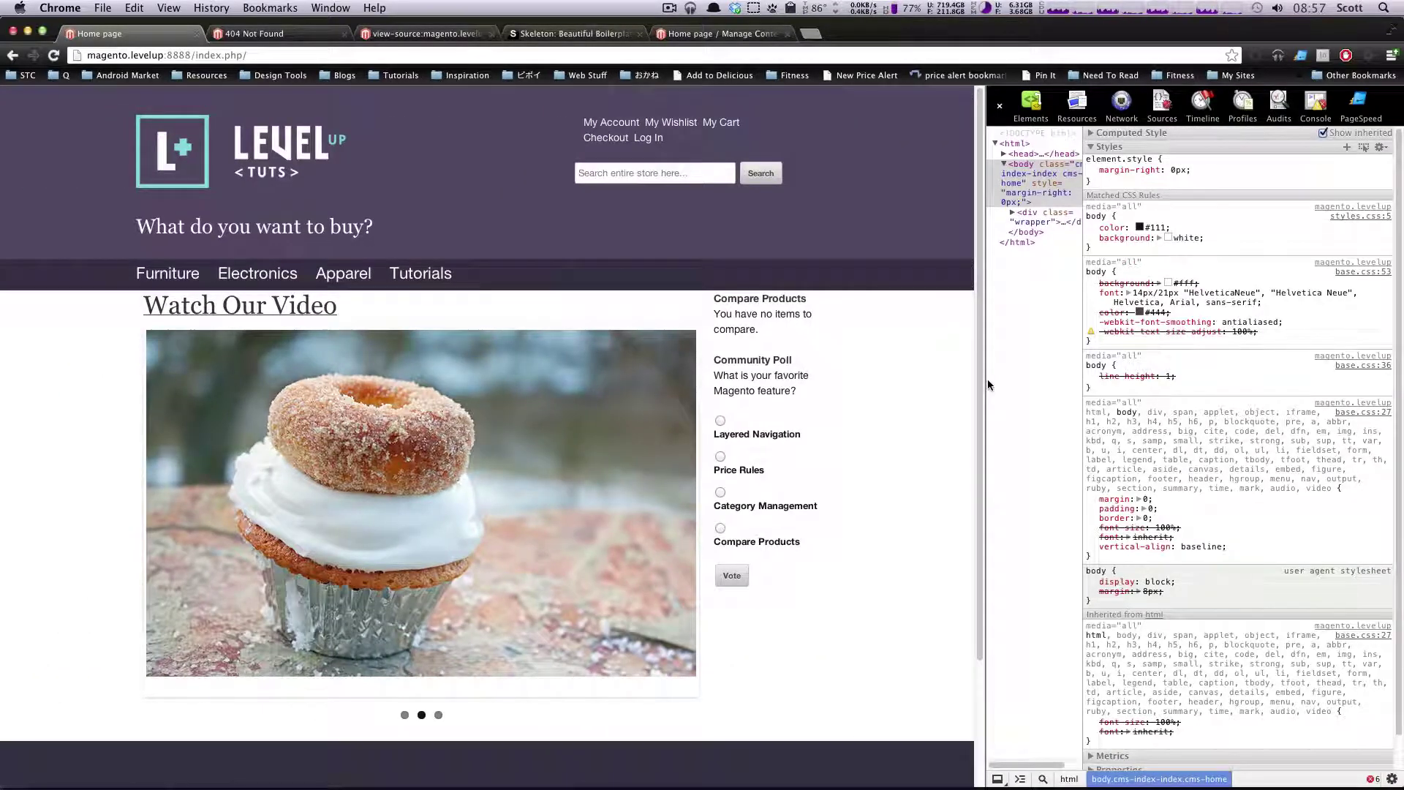